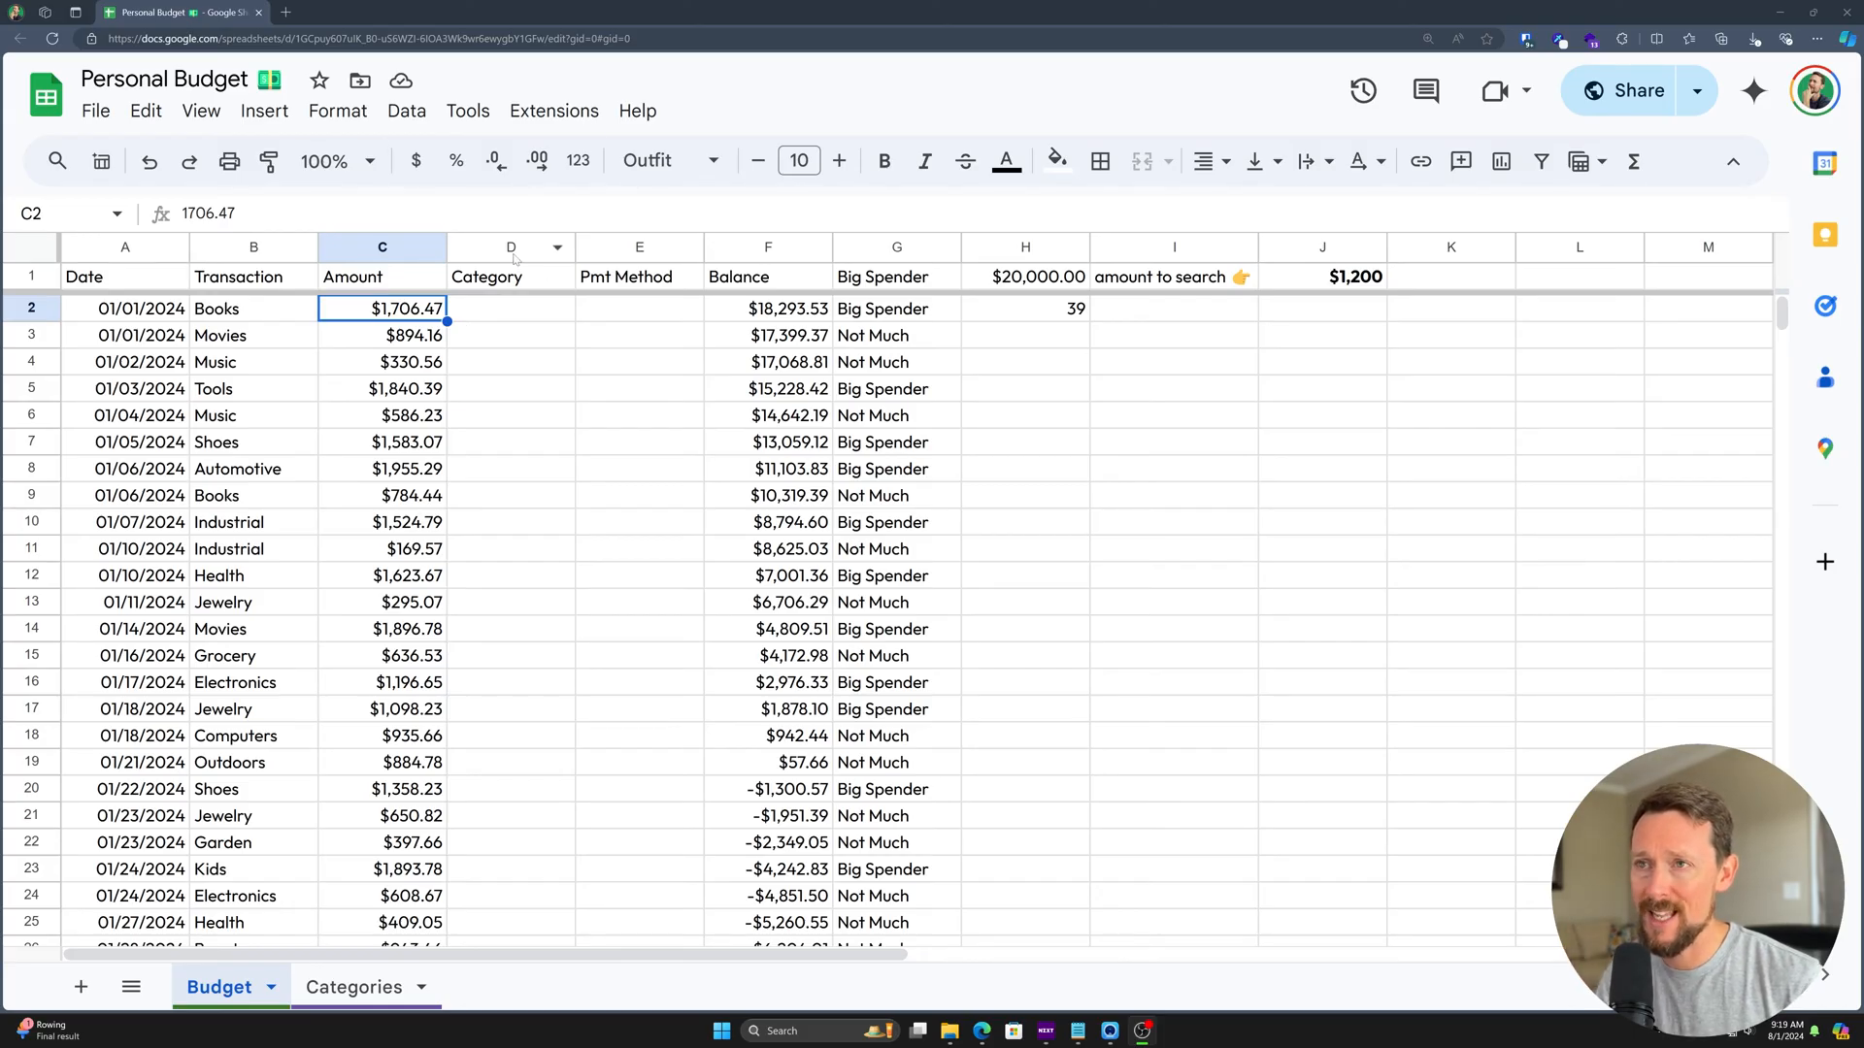
left_click_drag(514, 258, 636, 251)
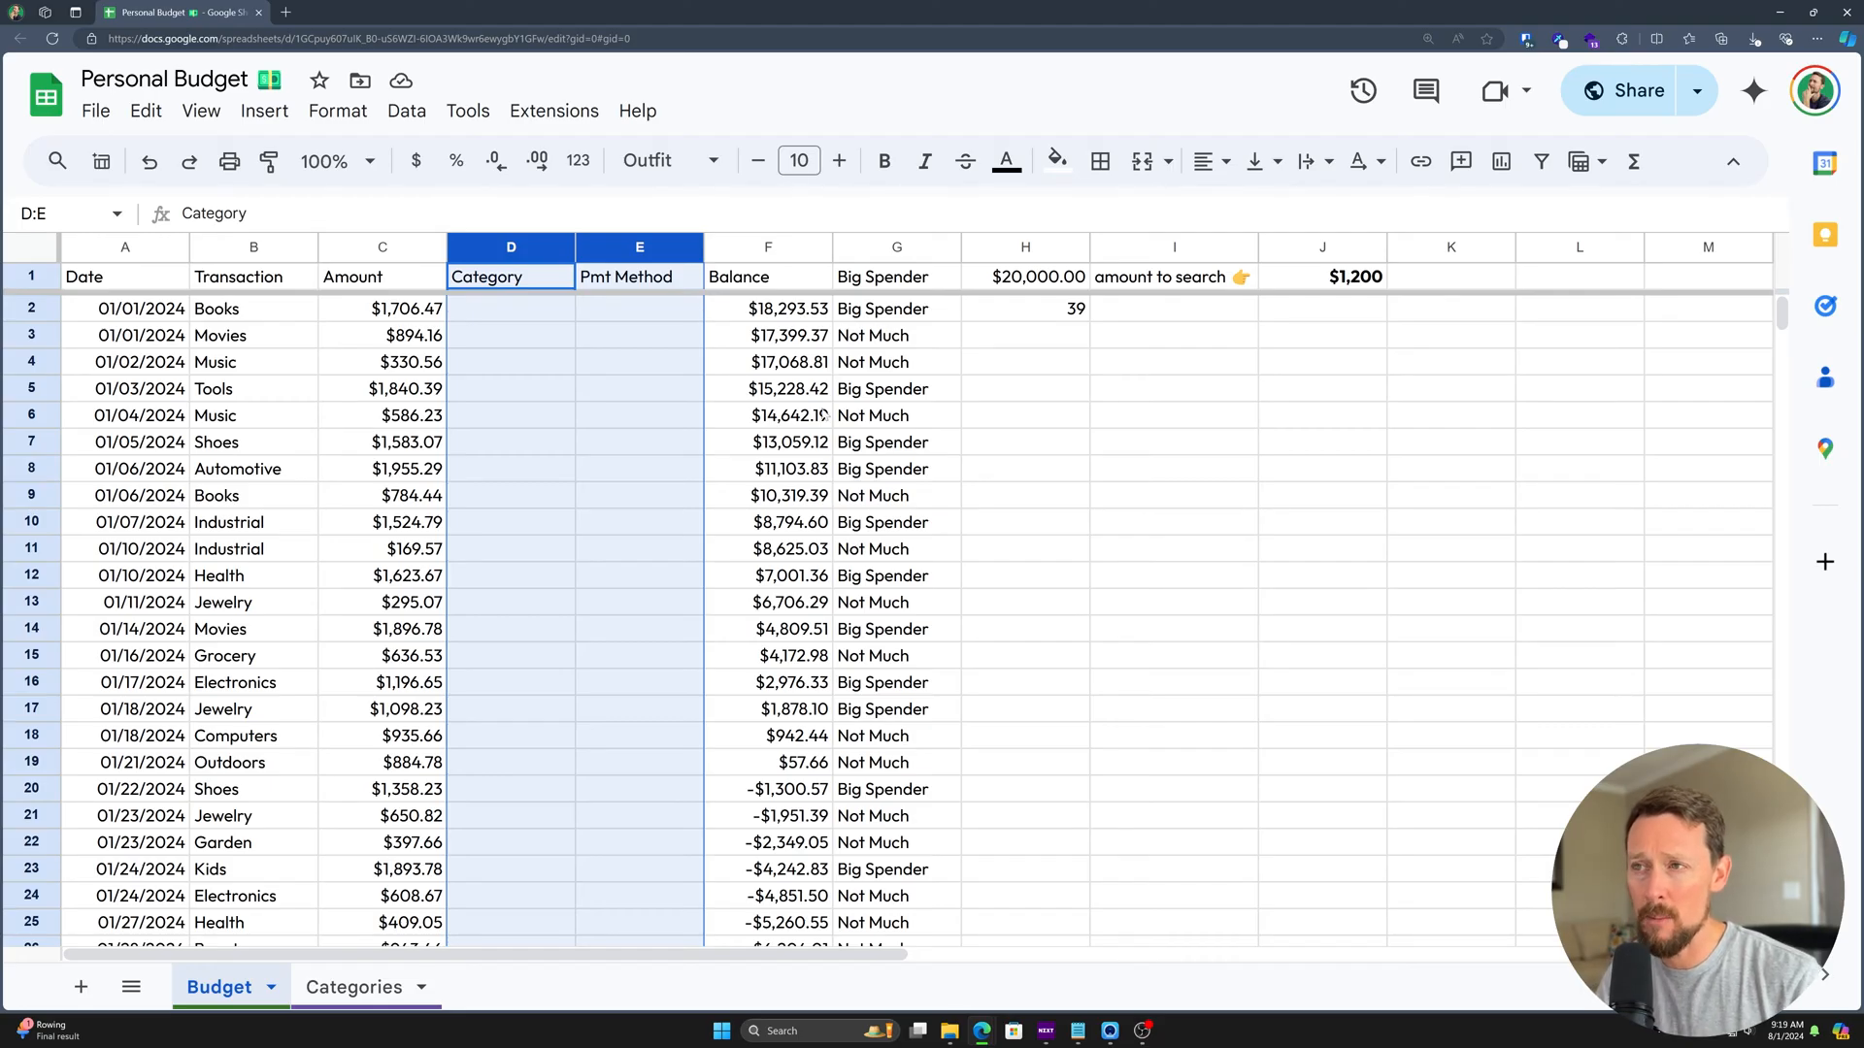
left_click(769, 393)
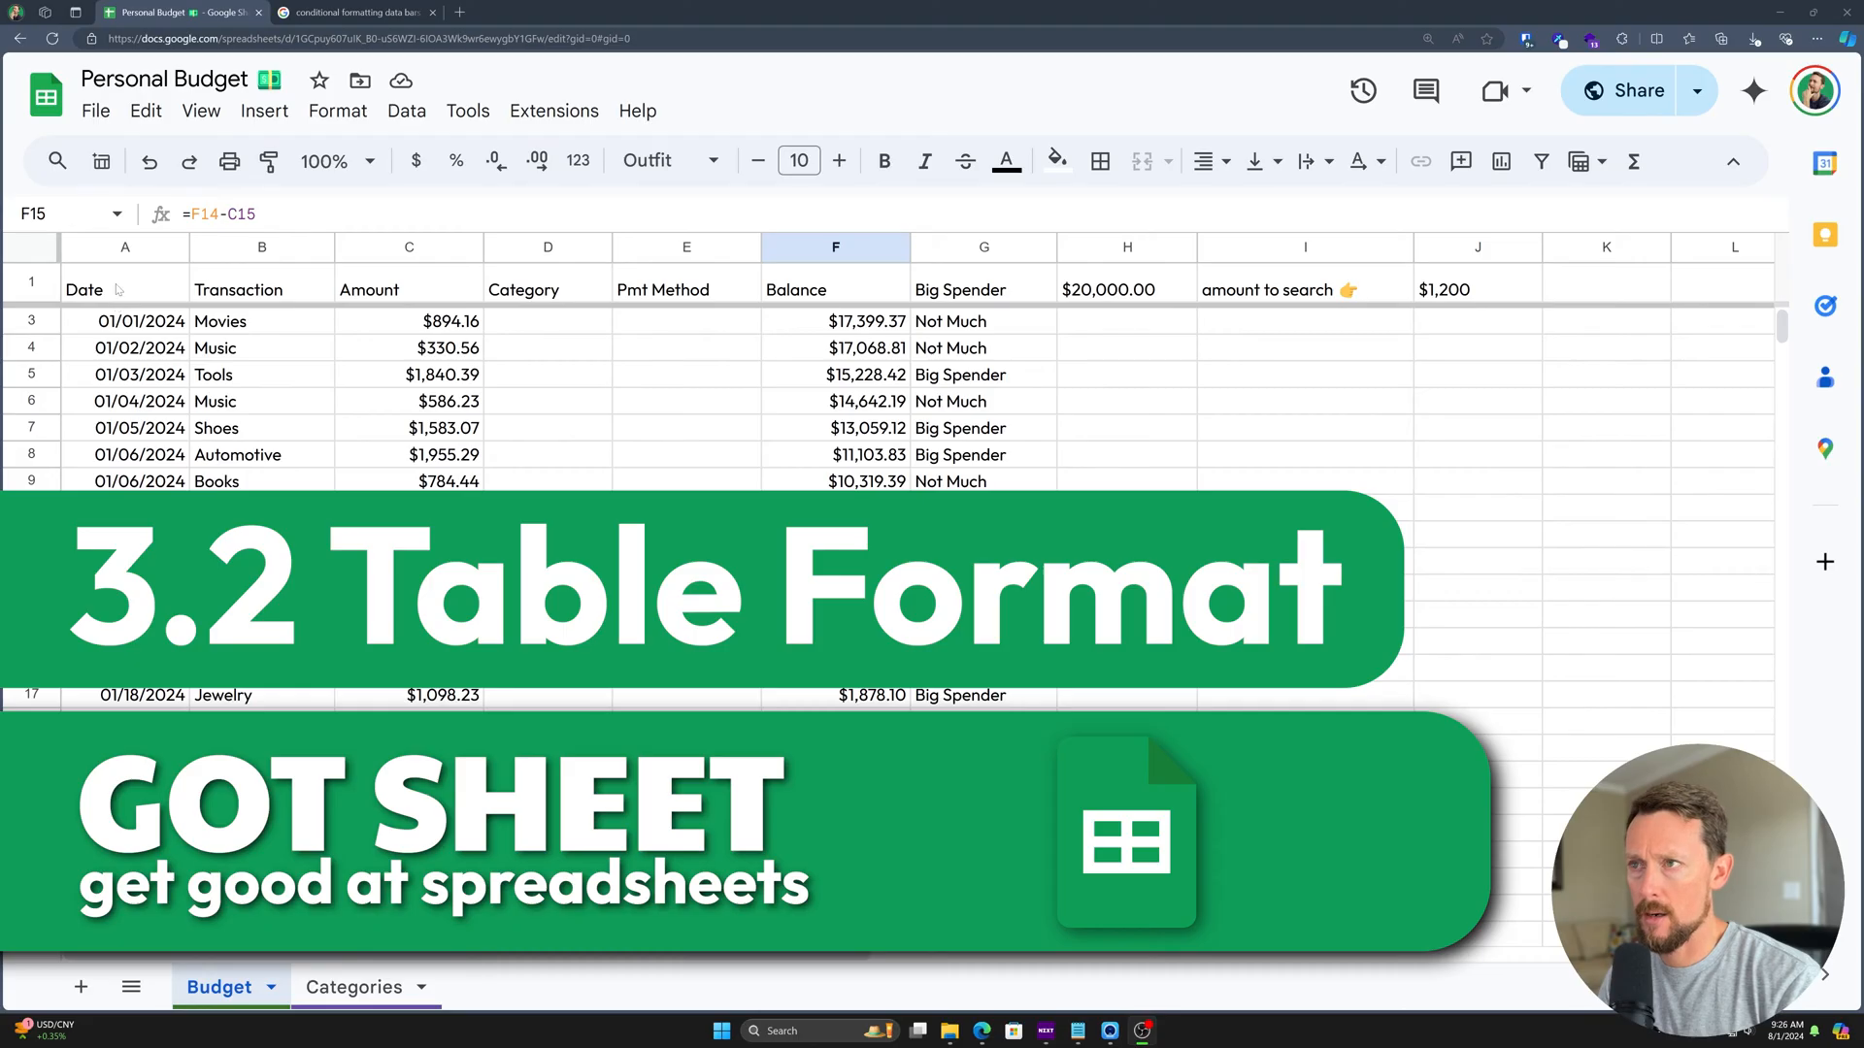
left_click_drag(117, 288, 980, 289)
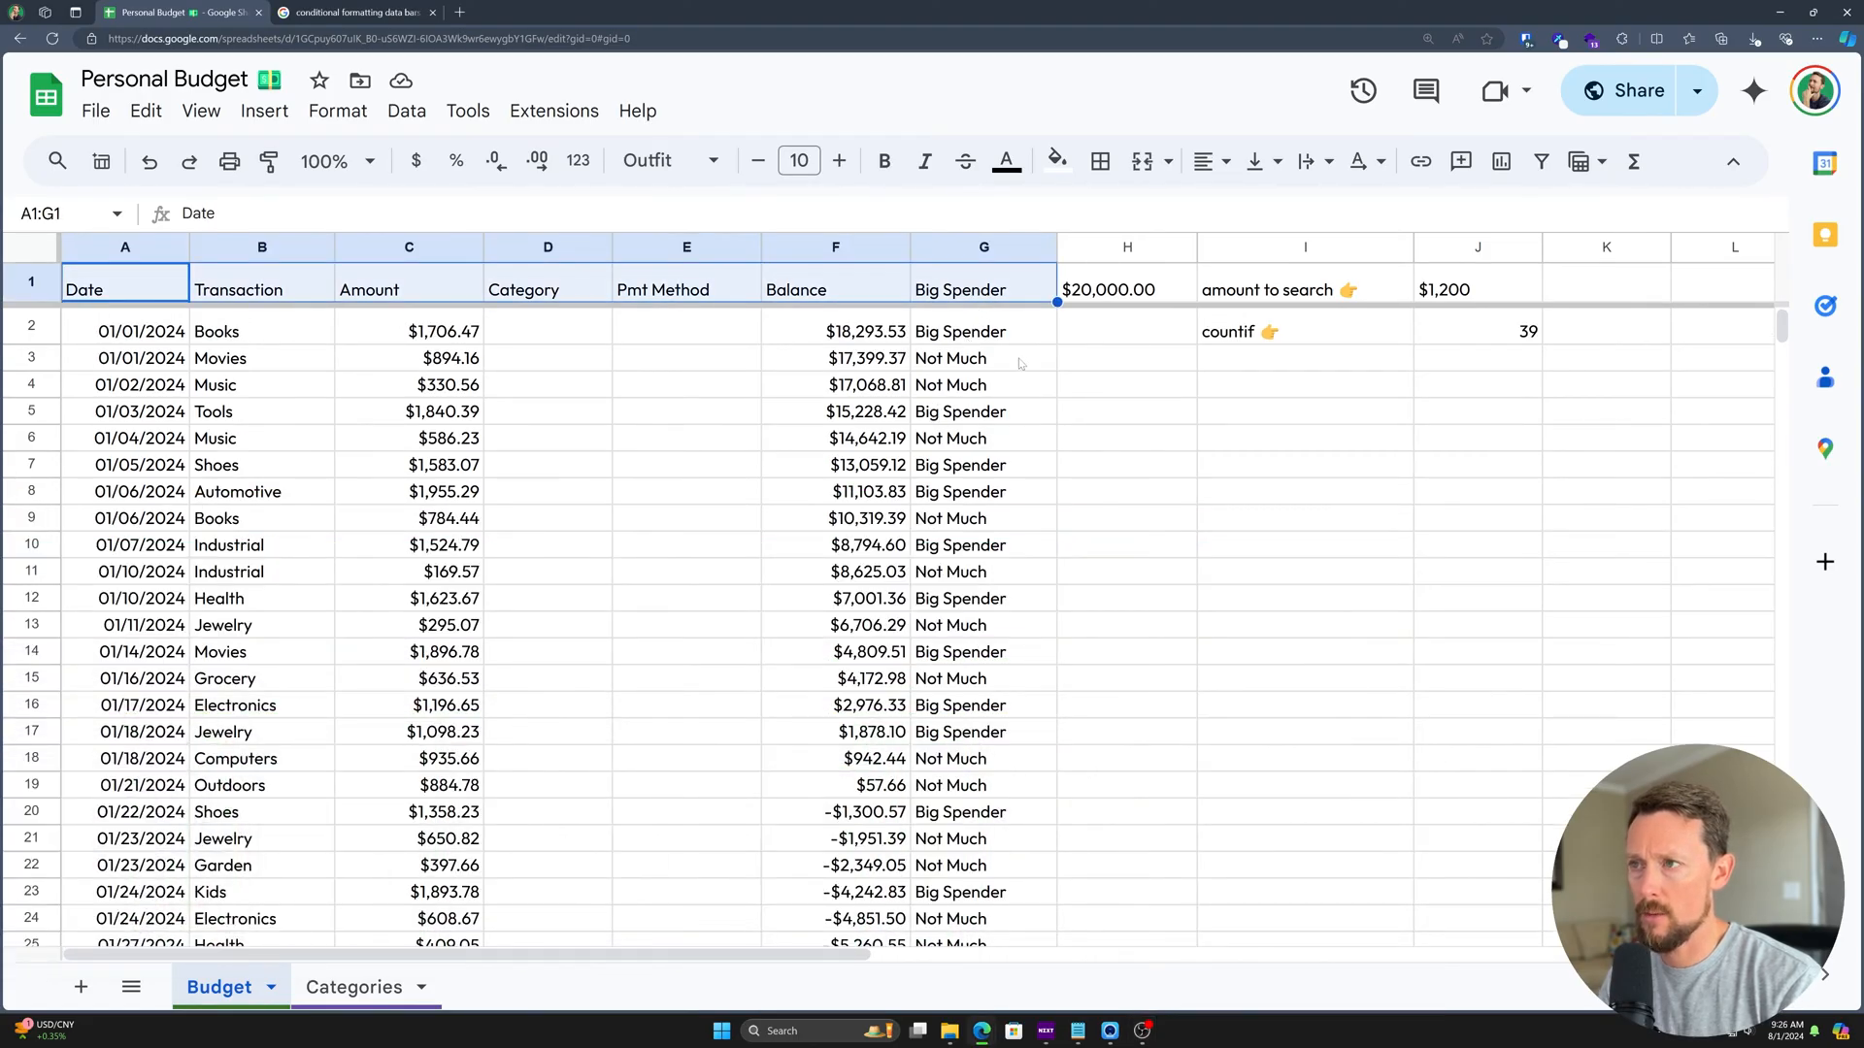
- Convert the Budget sheet's data, starting from a cell in the Amount column, to a table
left_click(474, 441)
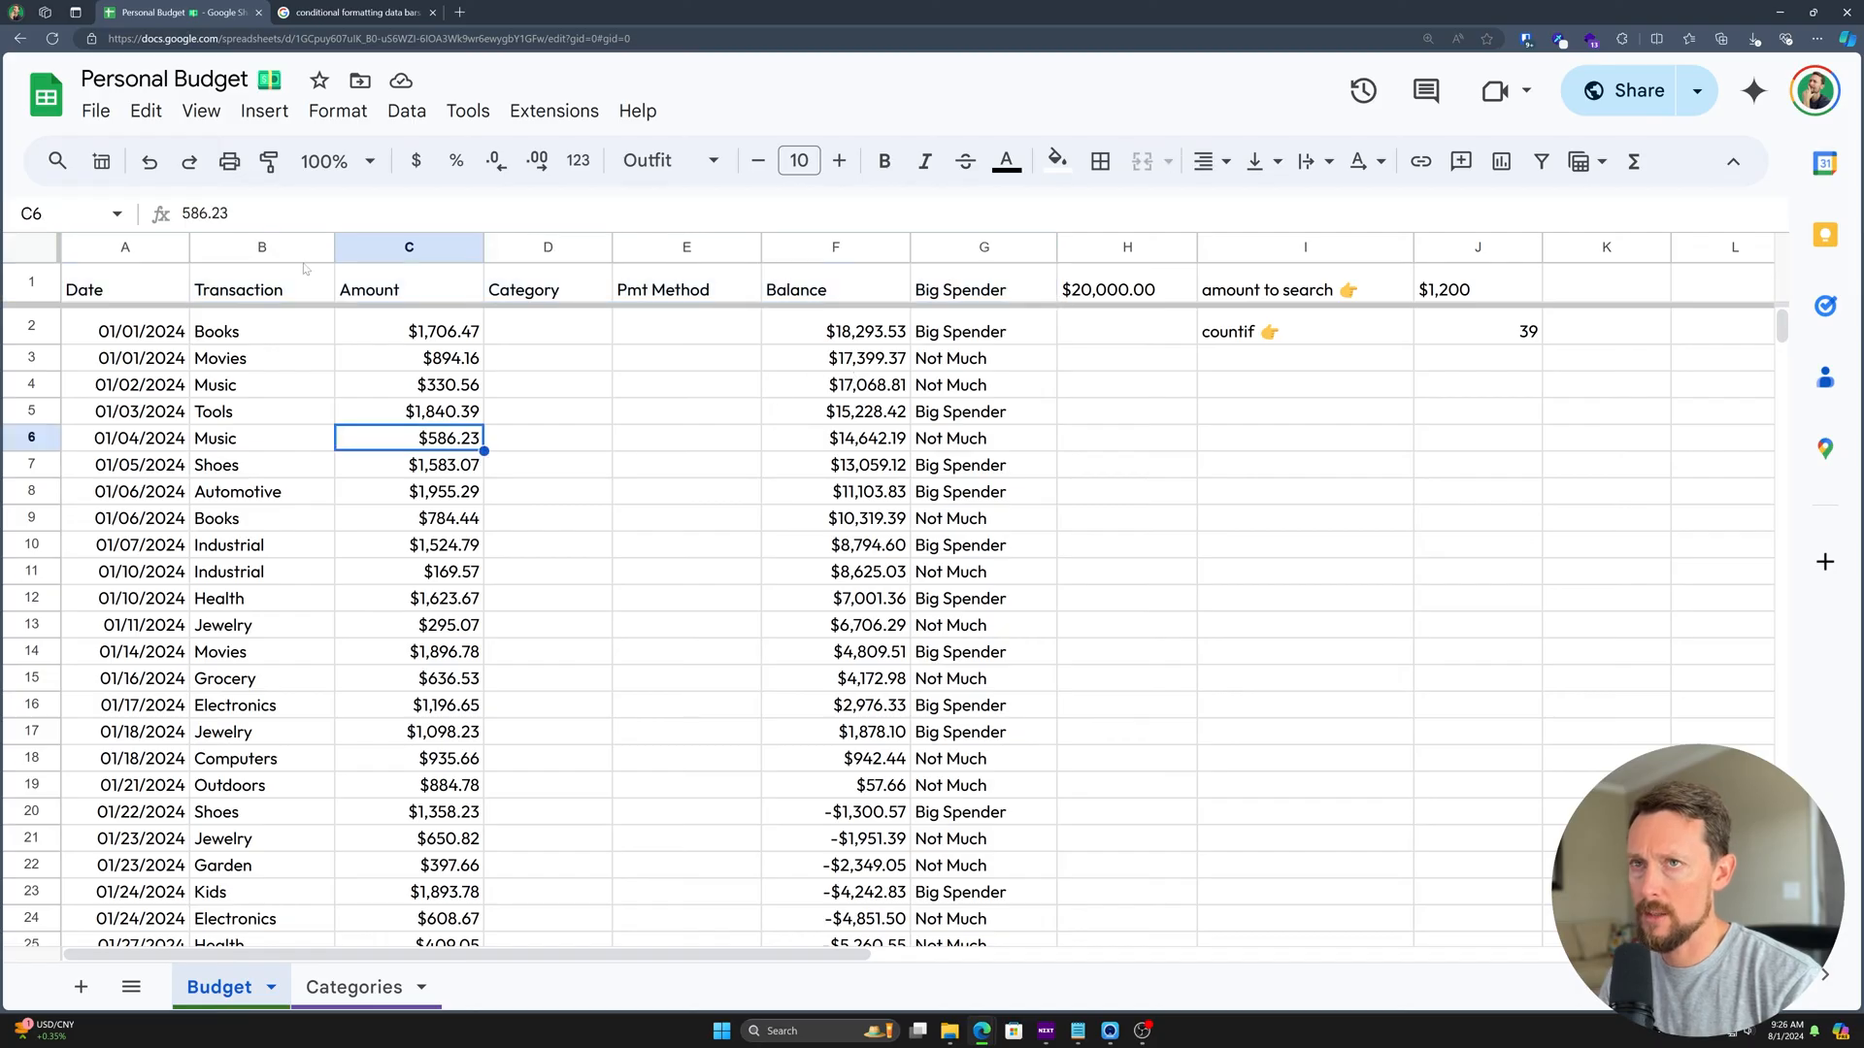
left_click(338, 111)
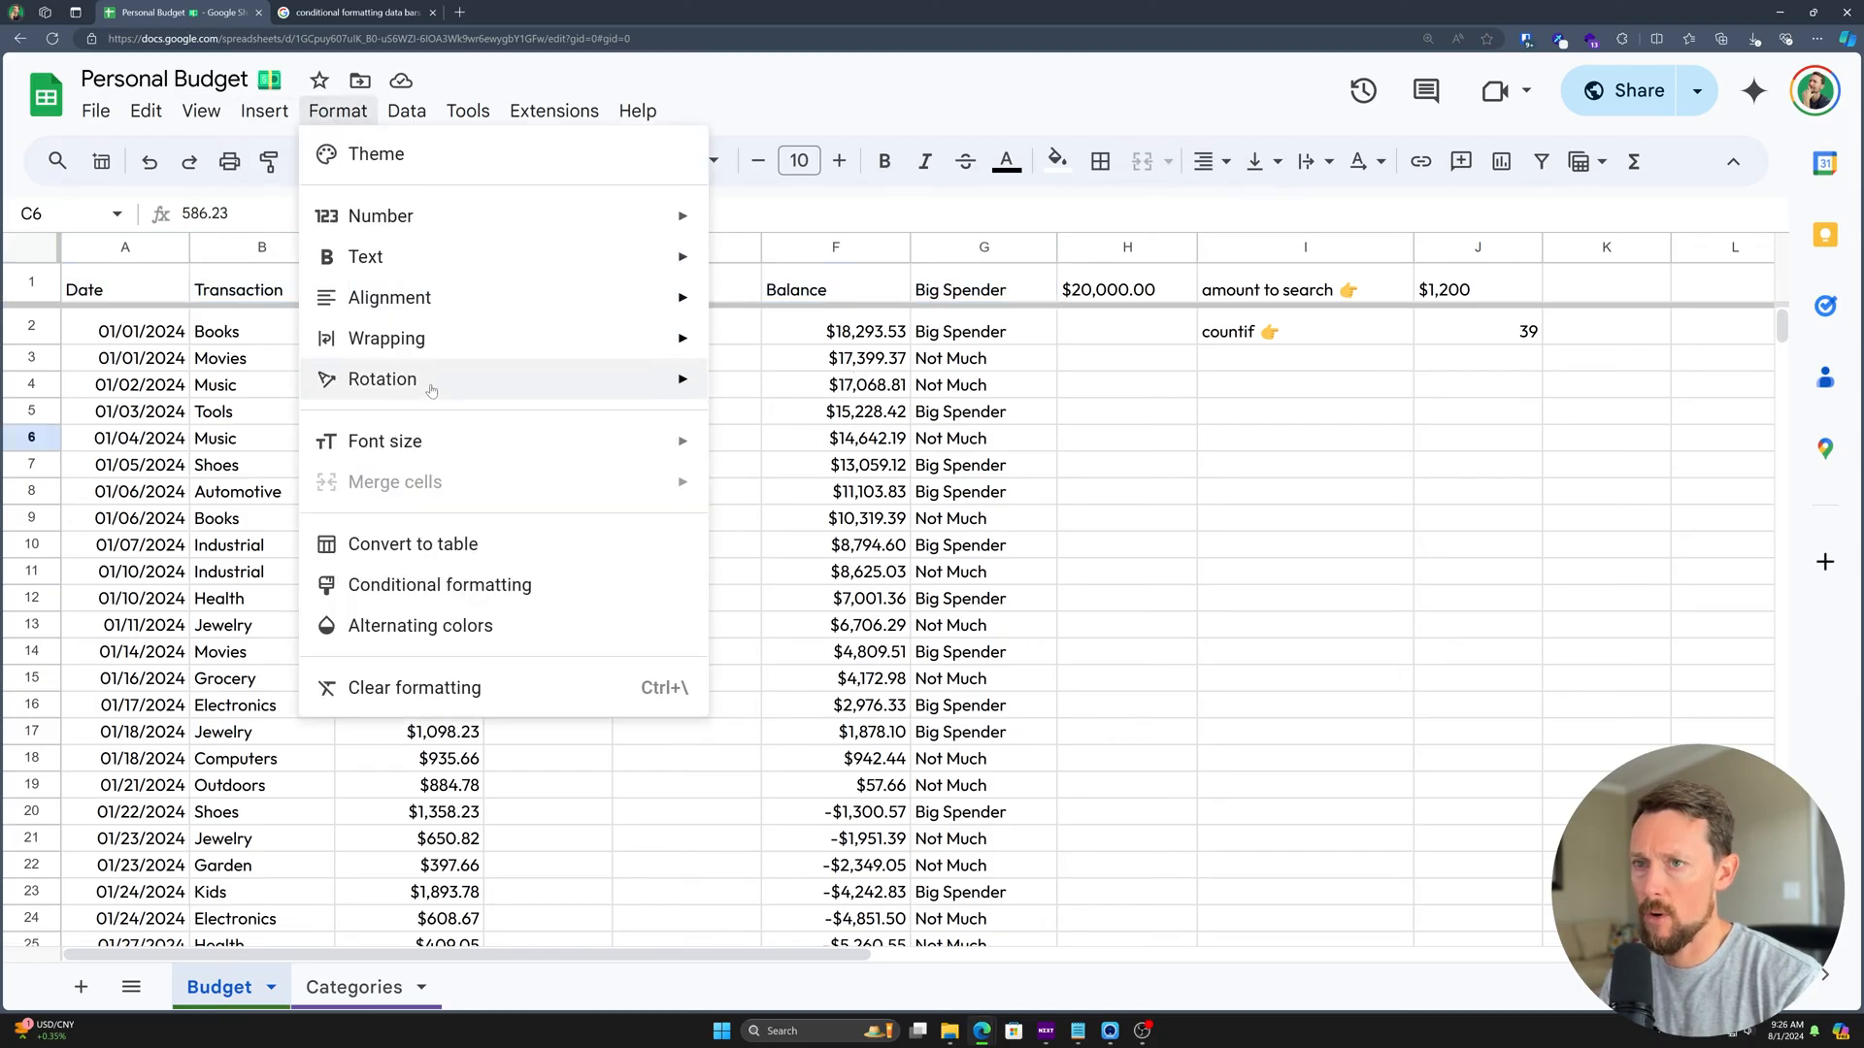
left_click(474, 545)
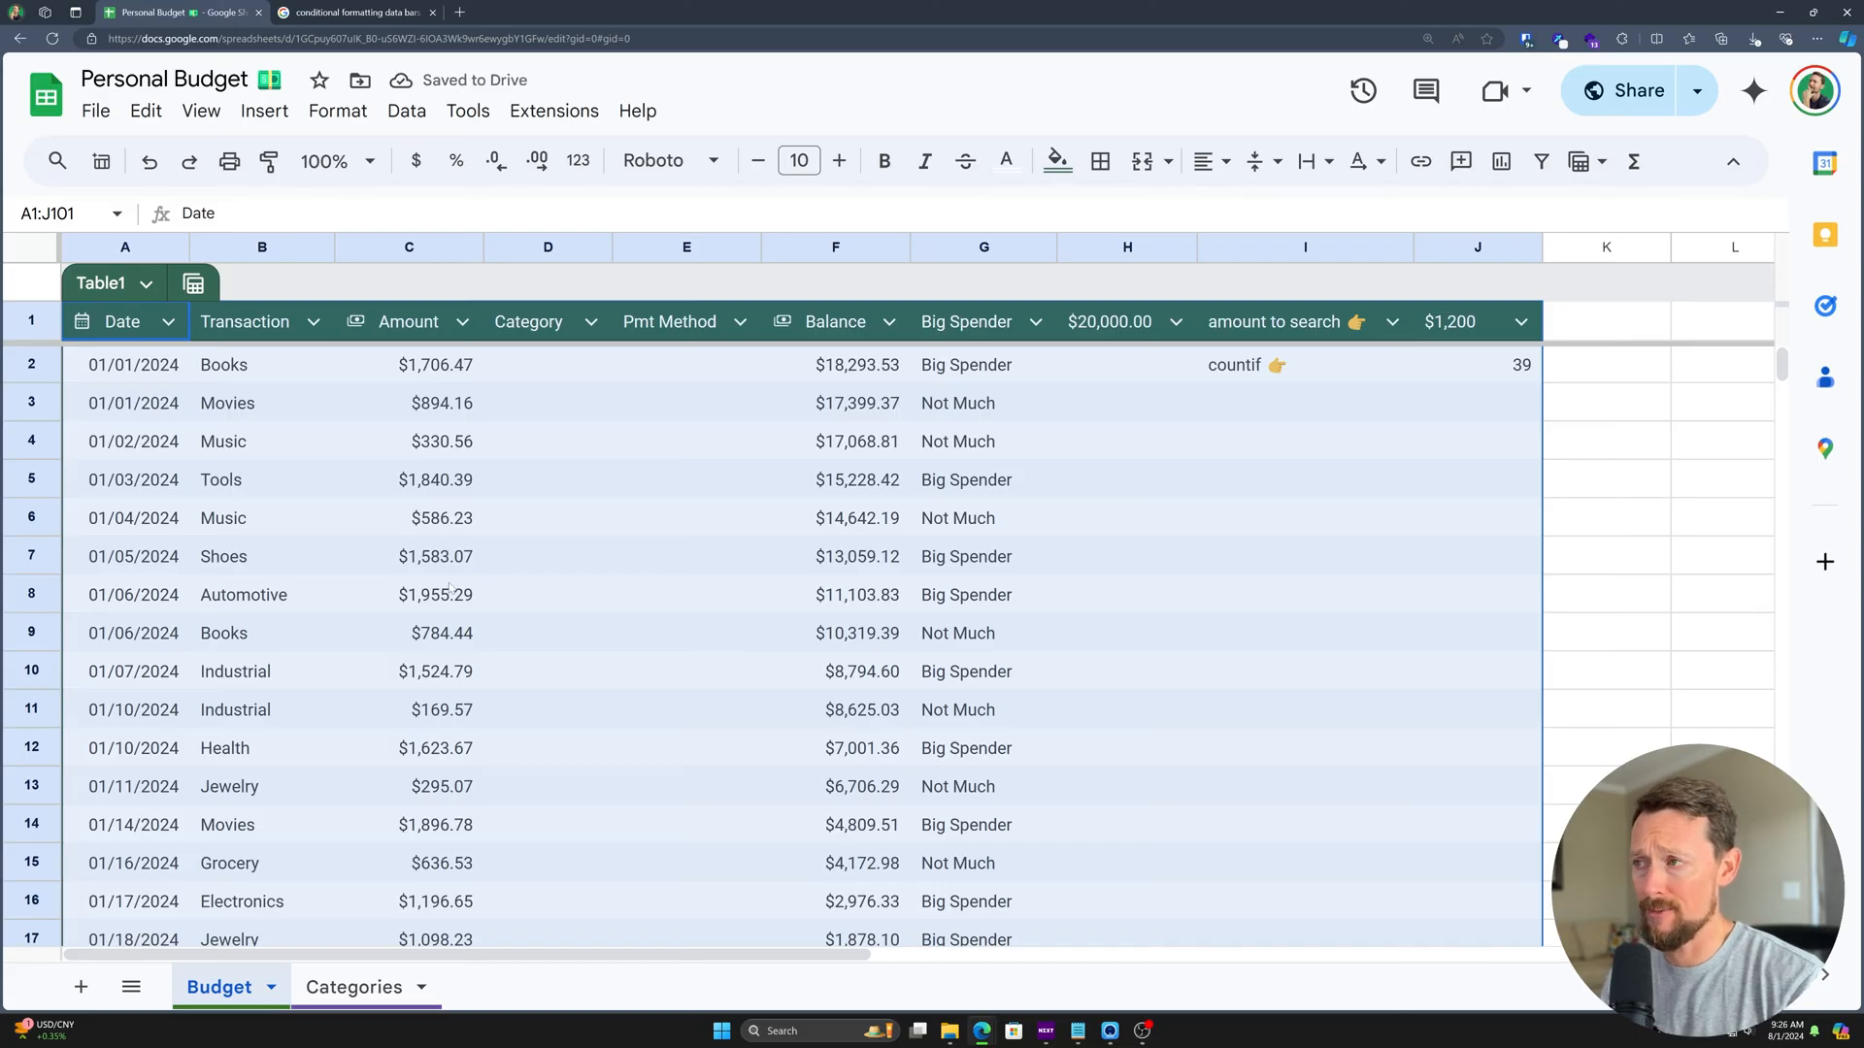
scroll(289, 796, "down", 2)
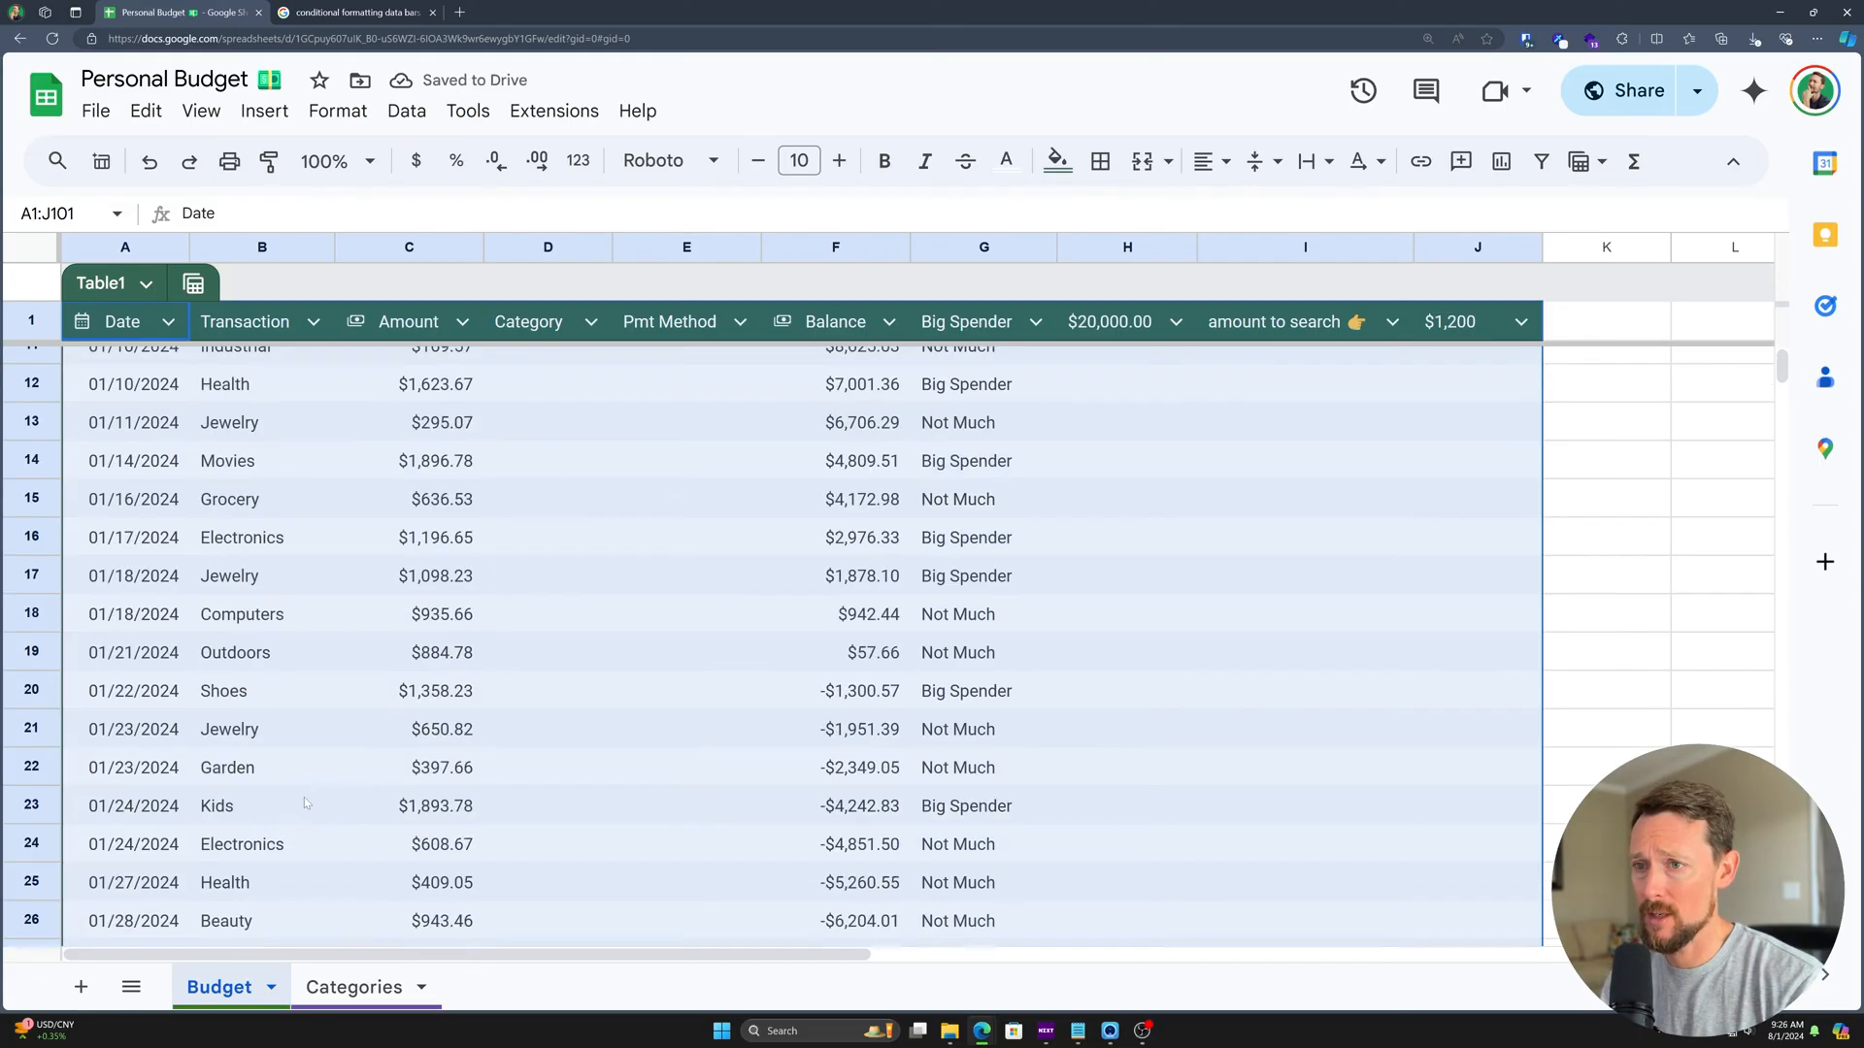
scroll(288, 796, "down", 20)
scroll(366, 740, "up", 20)
scroll(470, 571, "up", 16)
left_click(505, 485)
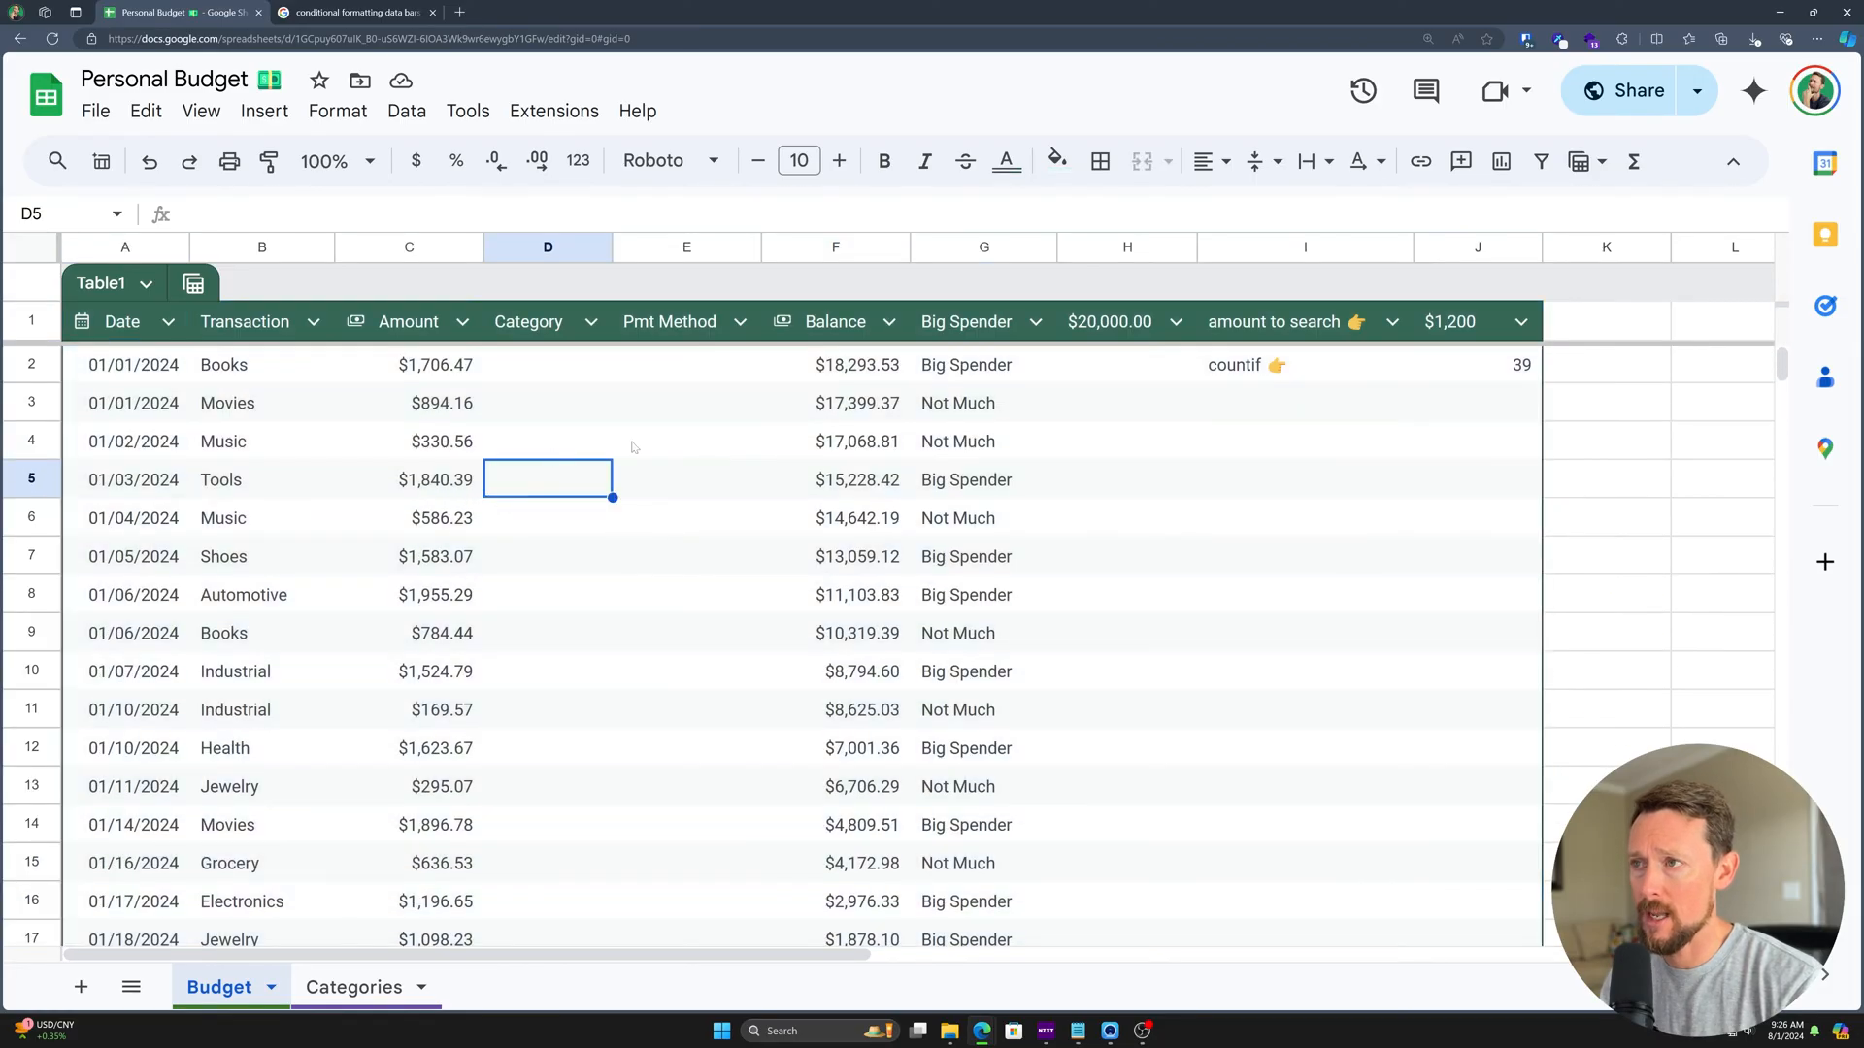
- Examine the extra columns G through J that are included in the table alongside the transaction data
left_click(1097, 322)
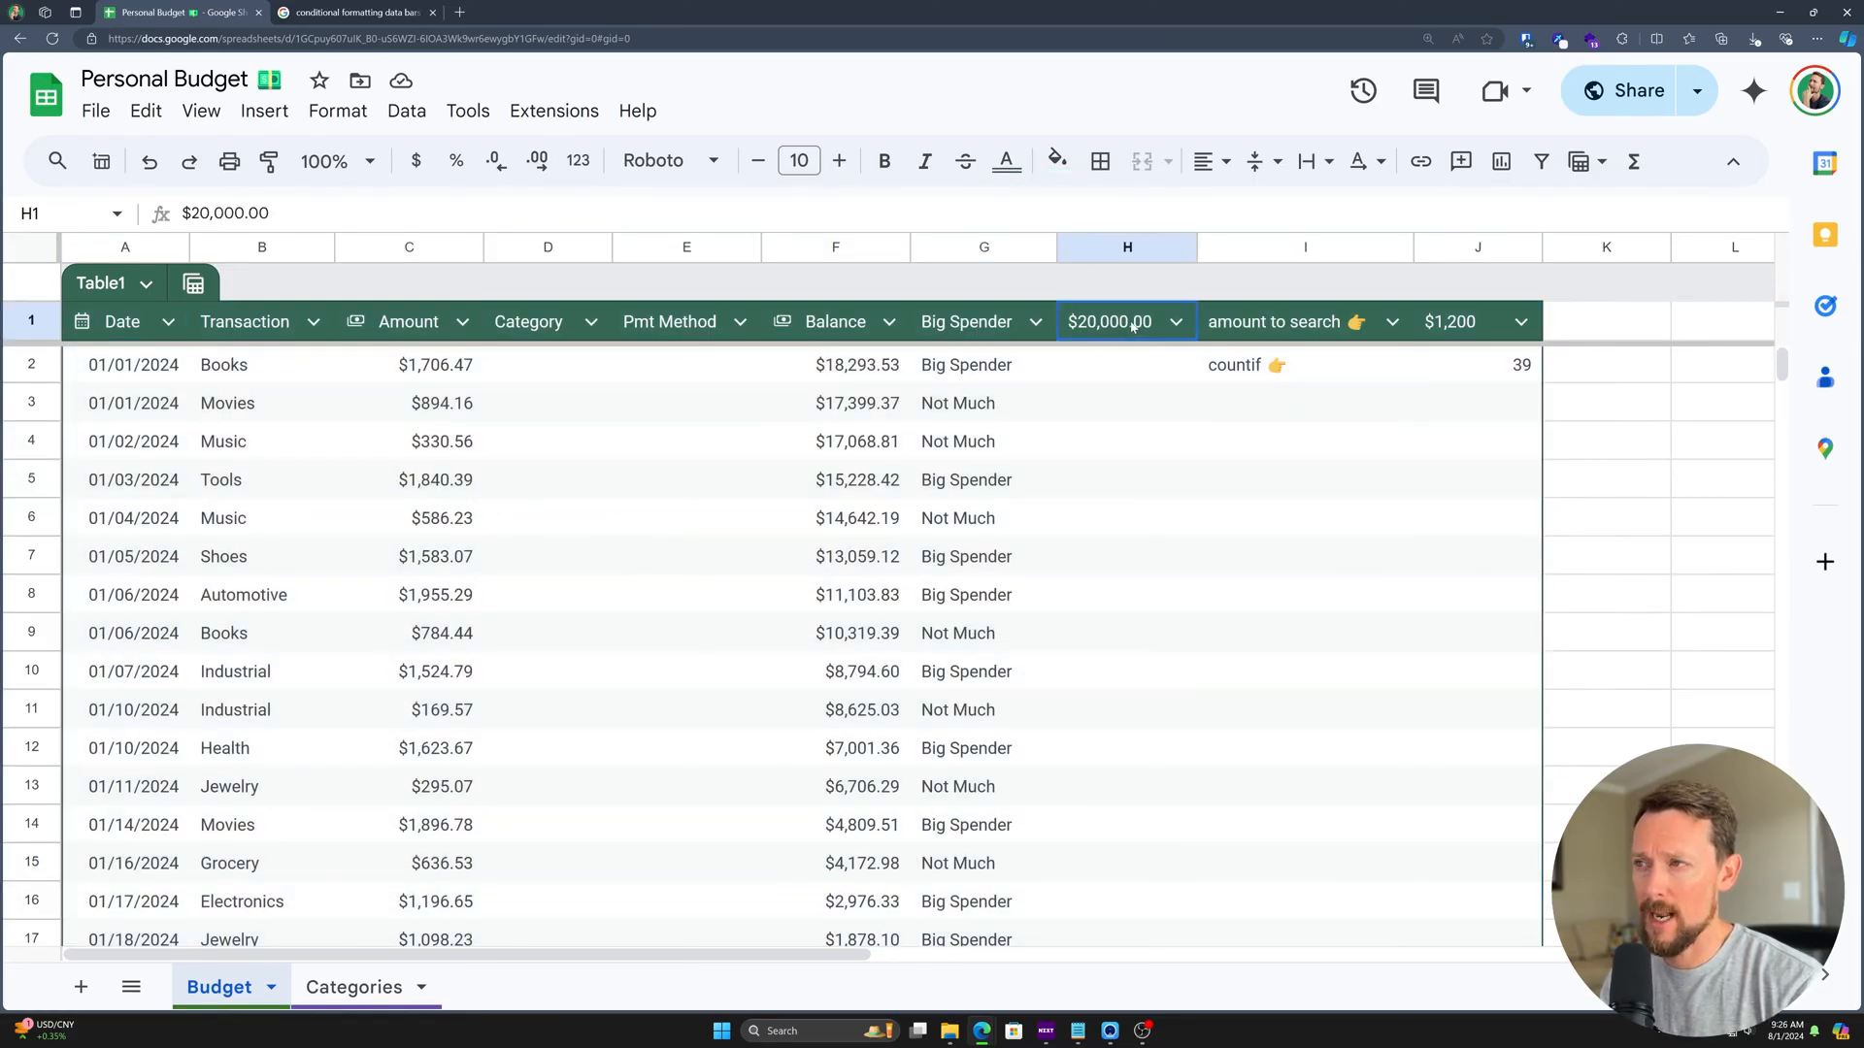
key("shift+Right")
key("shift+Right")
key("shift+Down")
key("shift+Down")
key("shift+Down")
key("shift+Down")
key("shift+Down")
key("shift+Down")
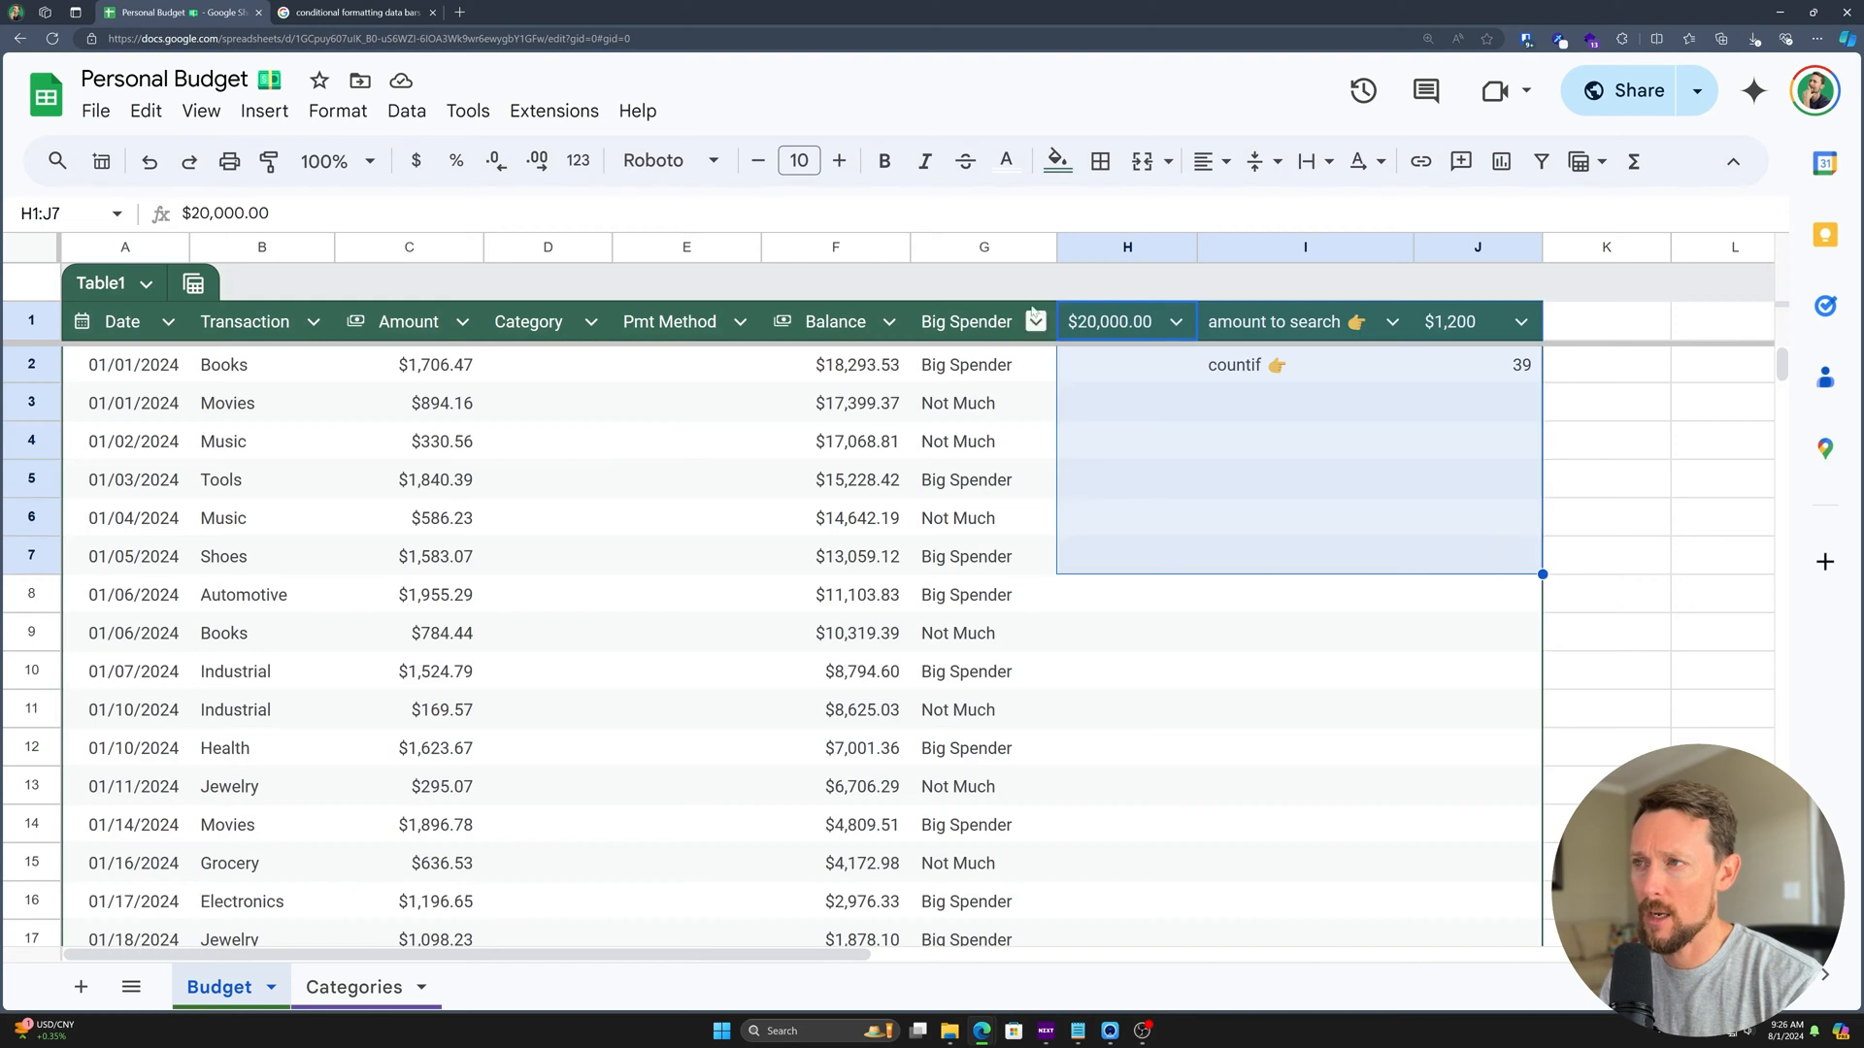
left_click(992, 245)
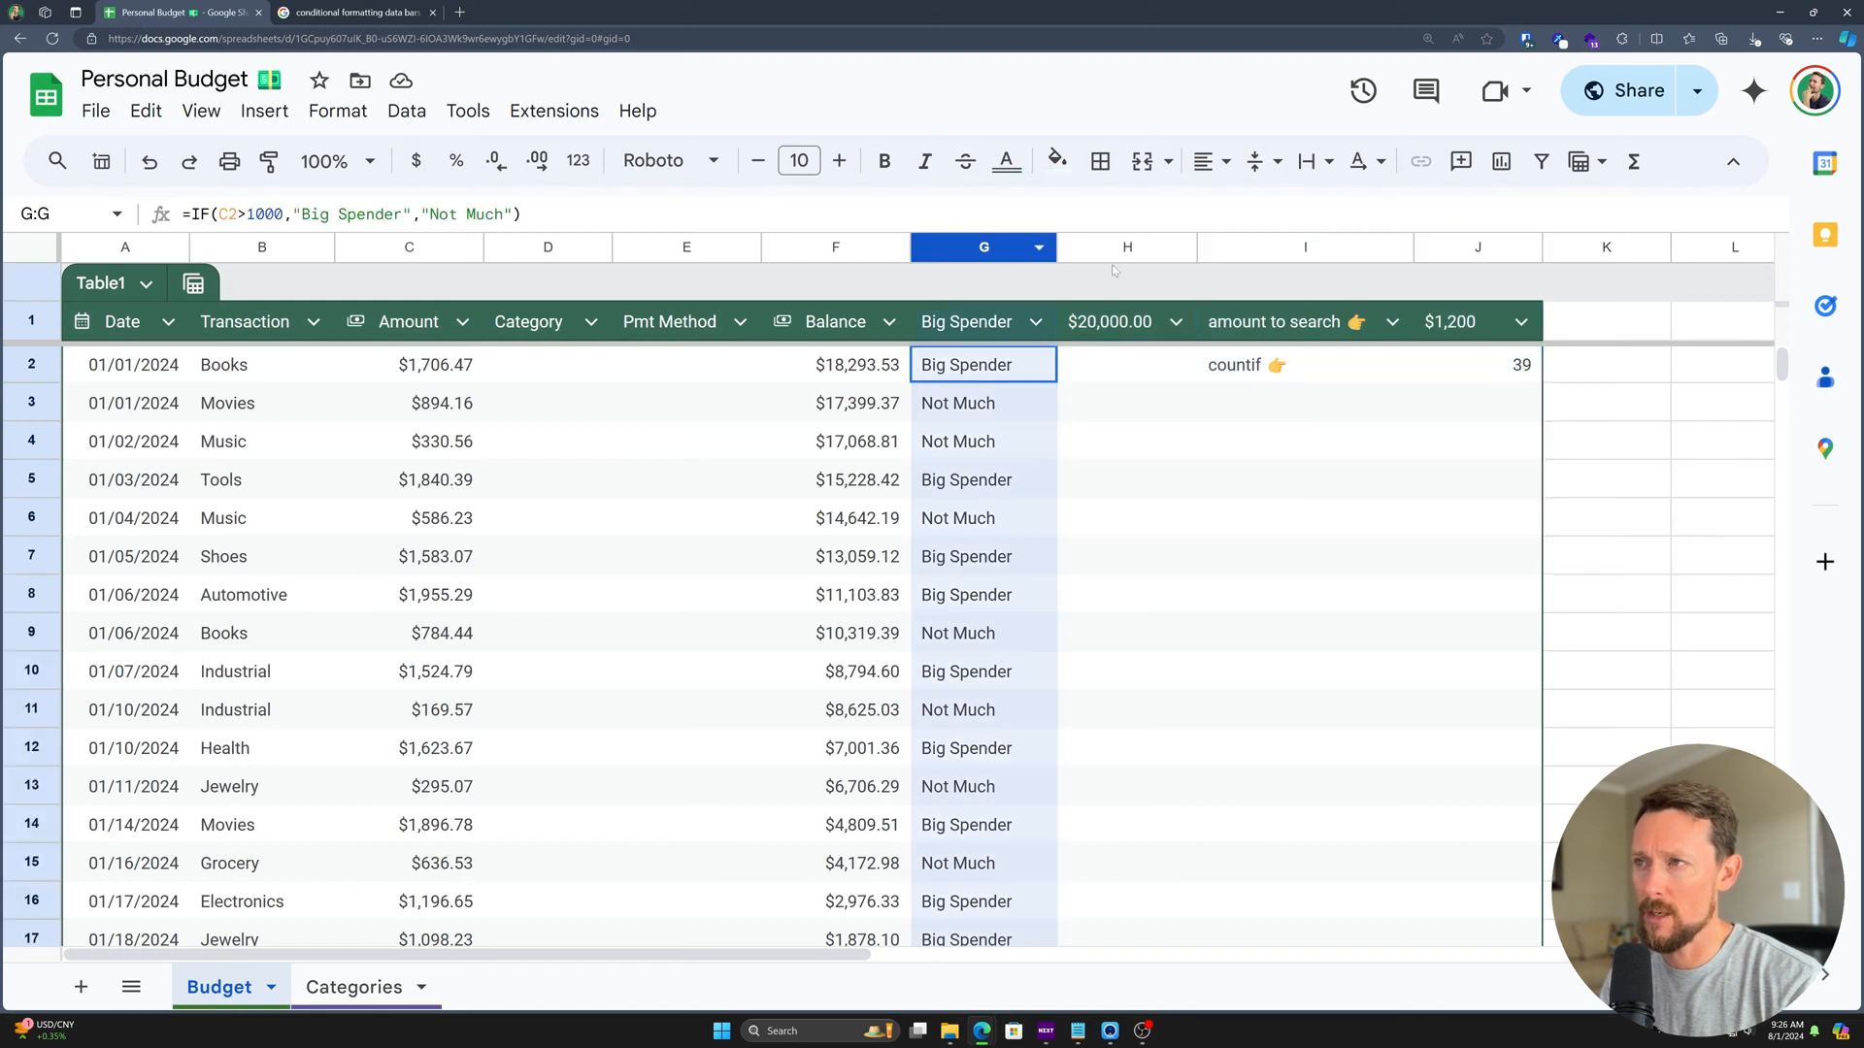
left_click(1478, 246)
left_click(1000, 246, "shift")
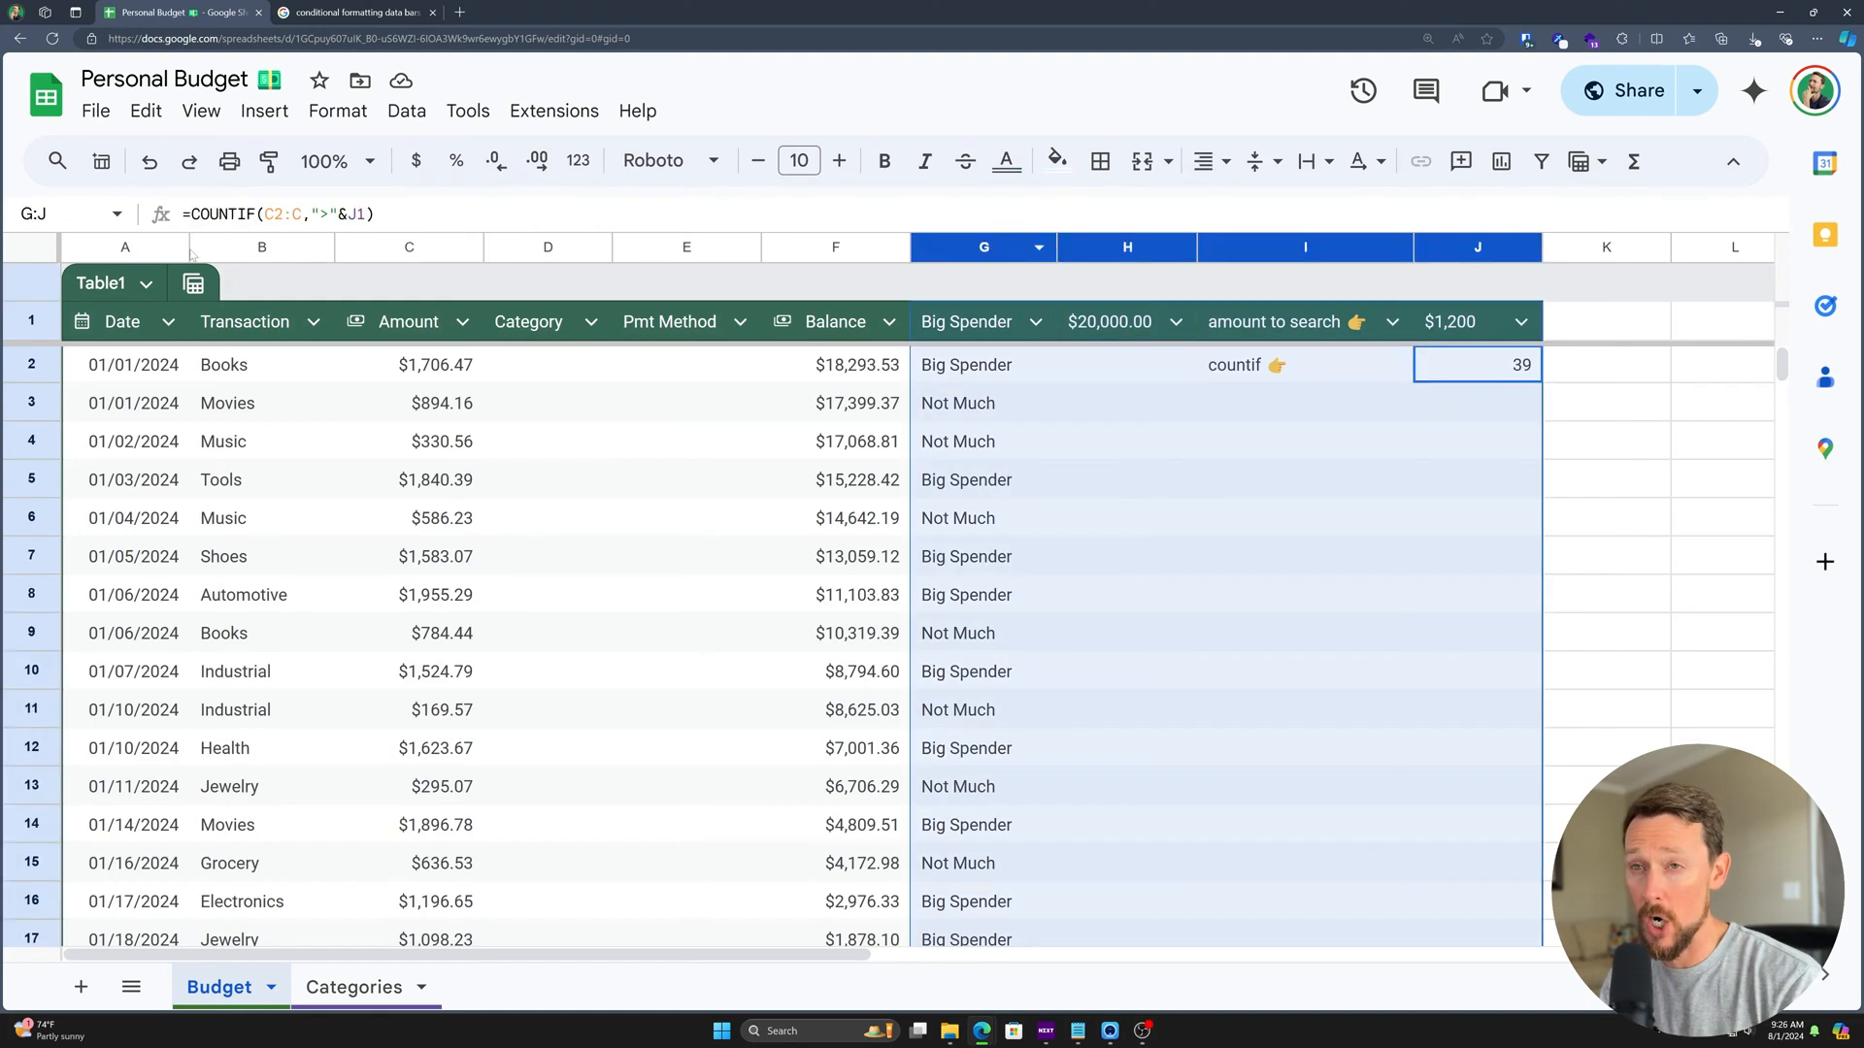
left_click(199, 416)
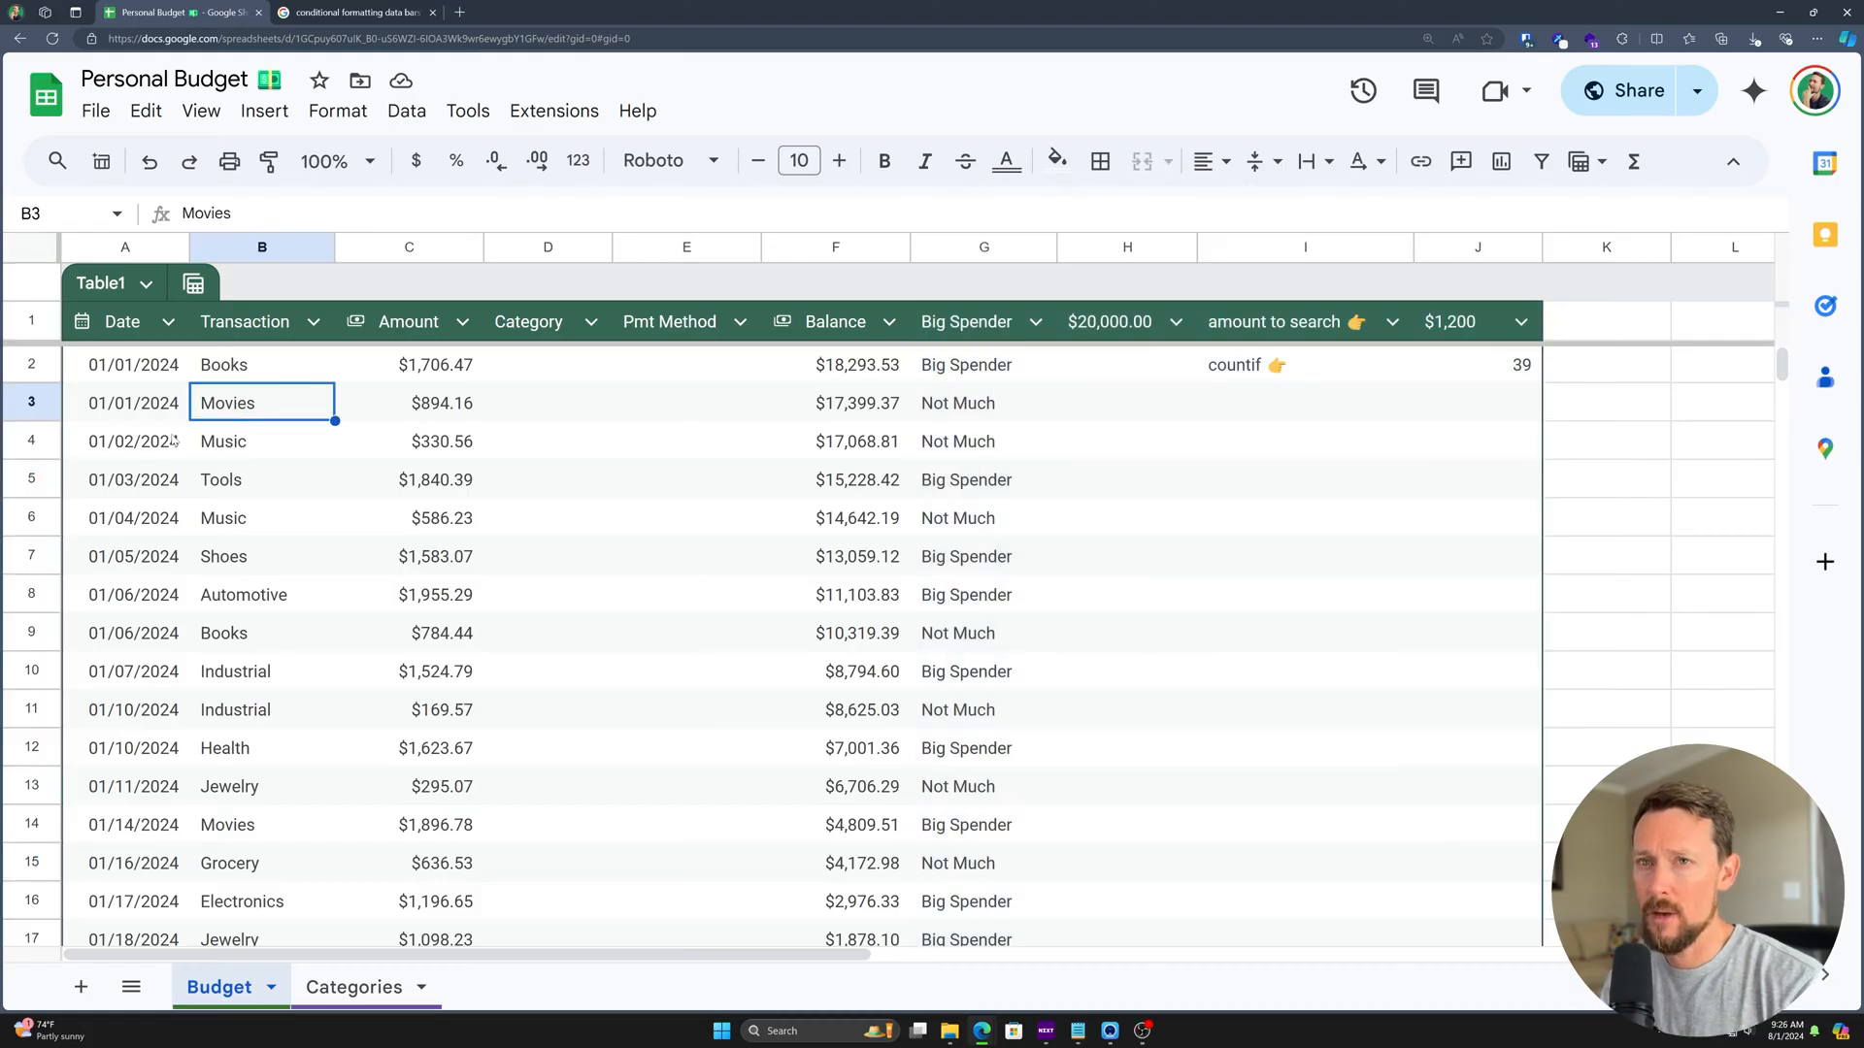
- Adjust the table's data range to Budget!A1:F101
left_click(145, 284)
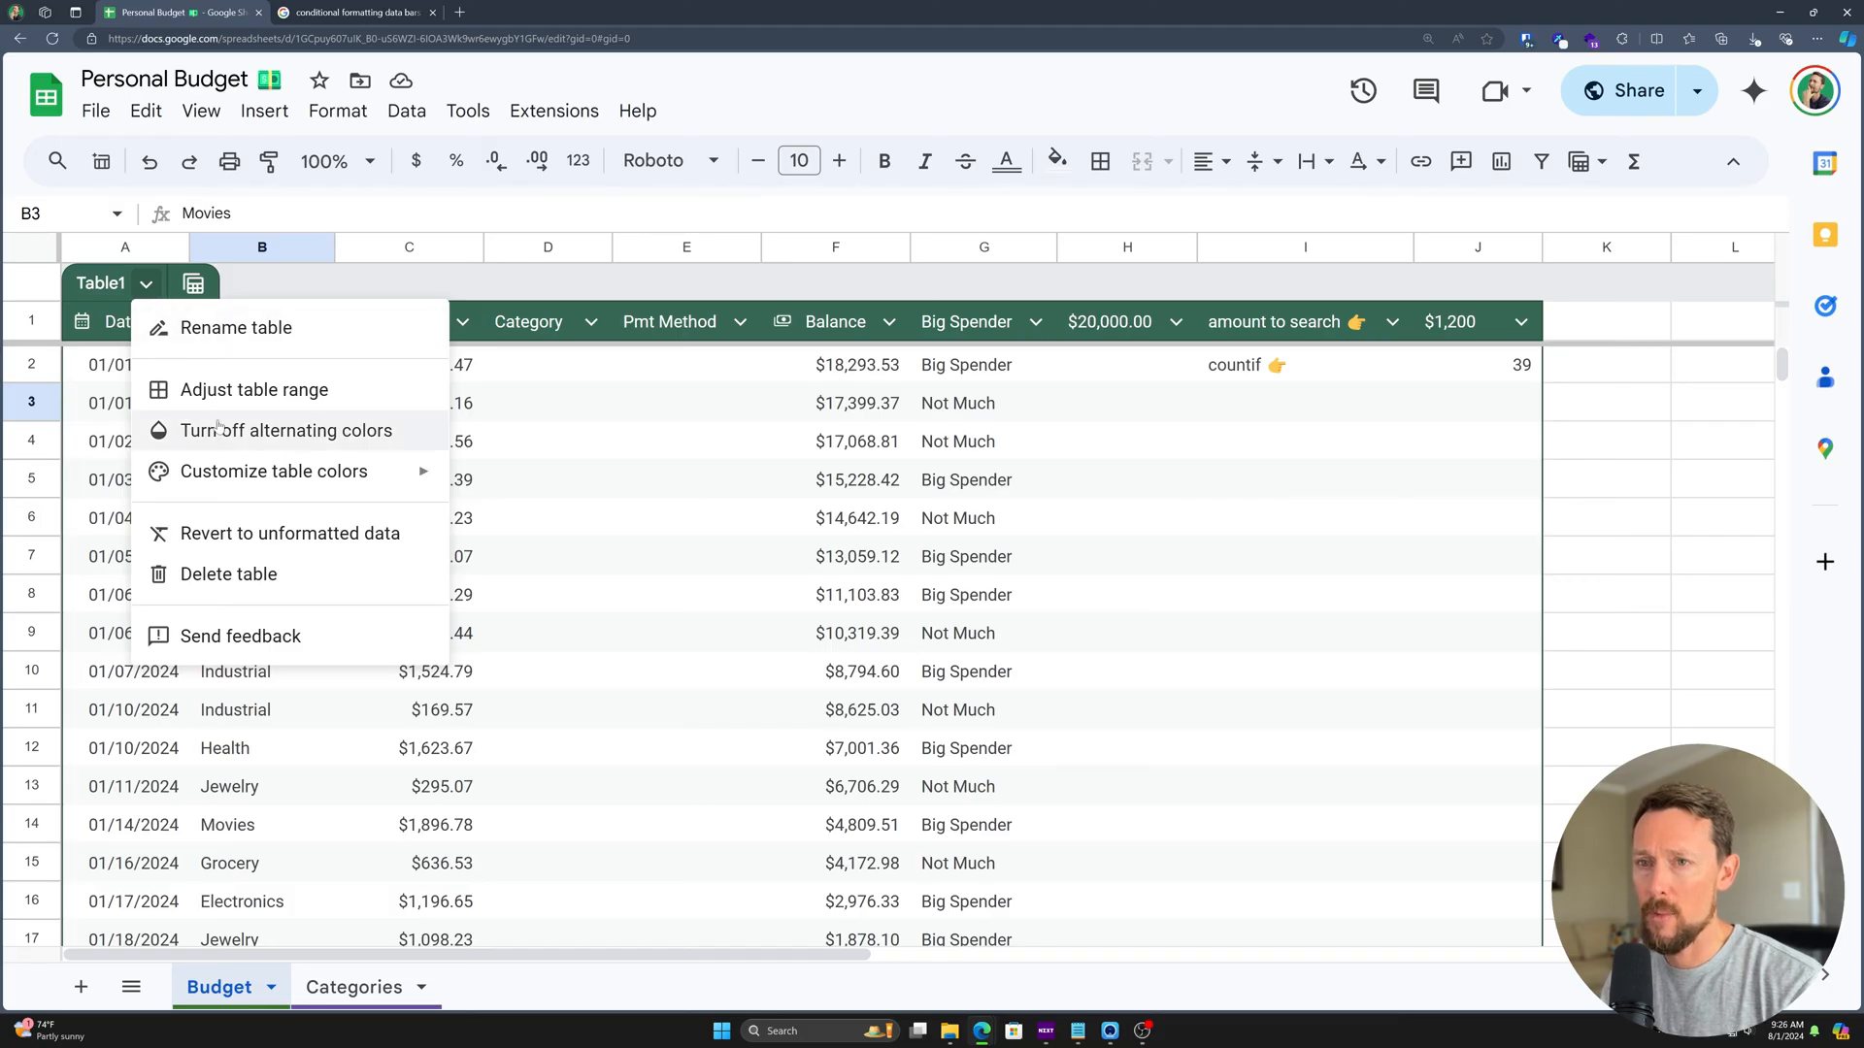
left_click(236, 392)
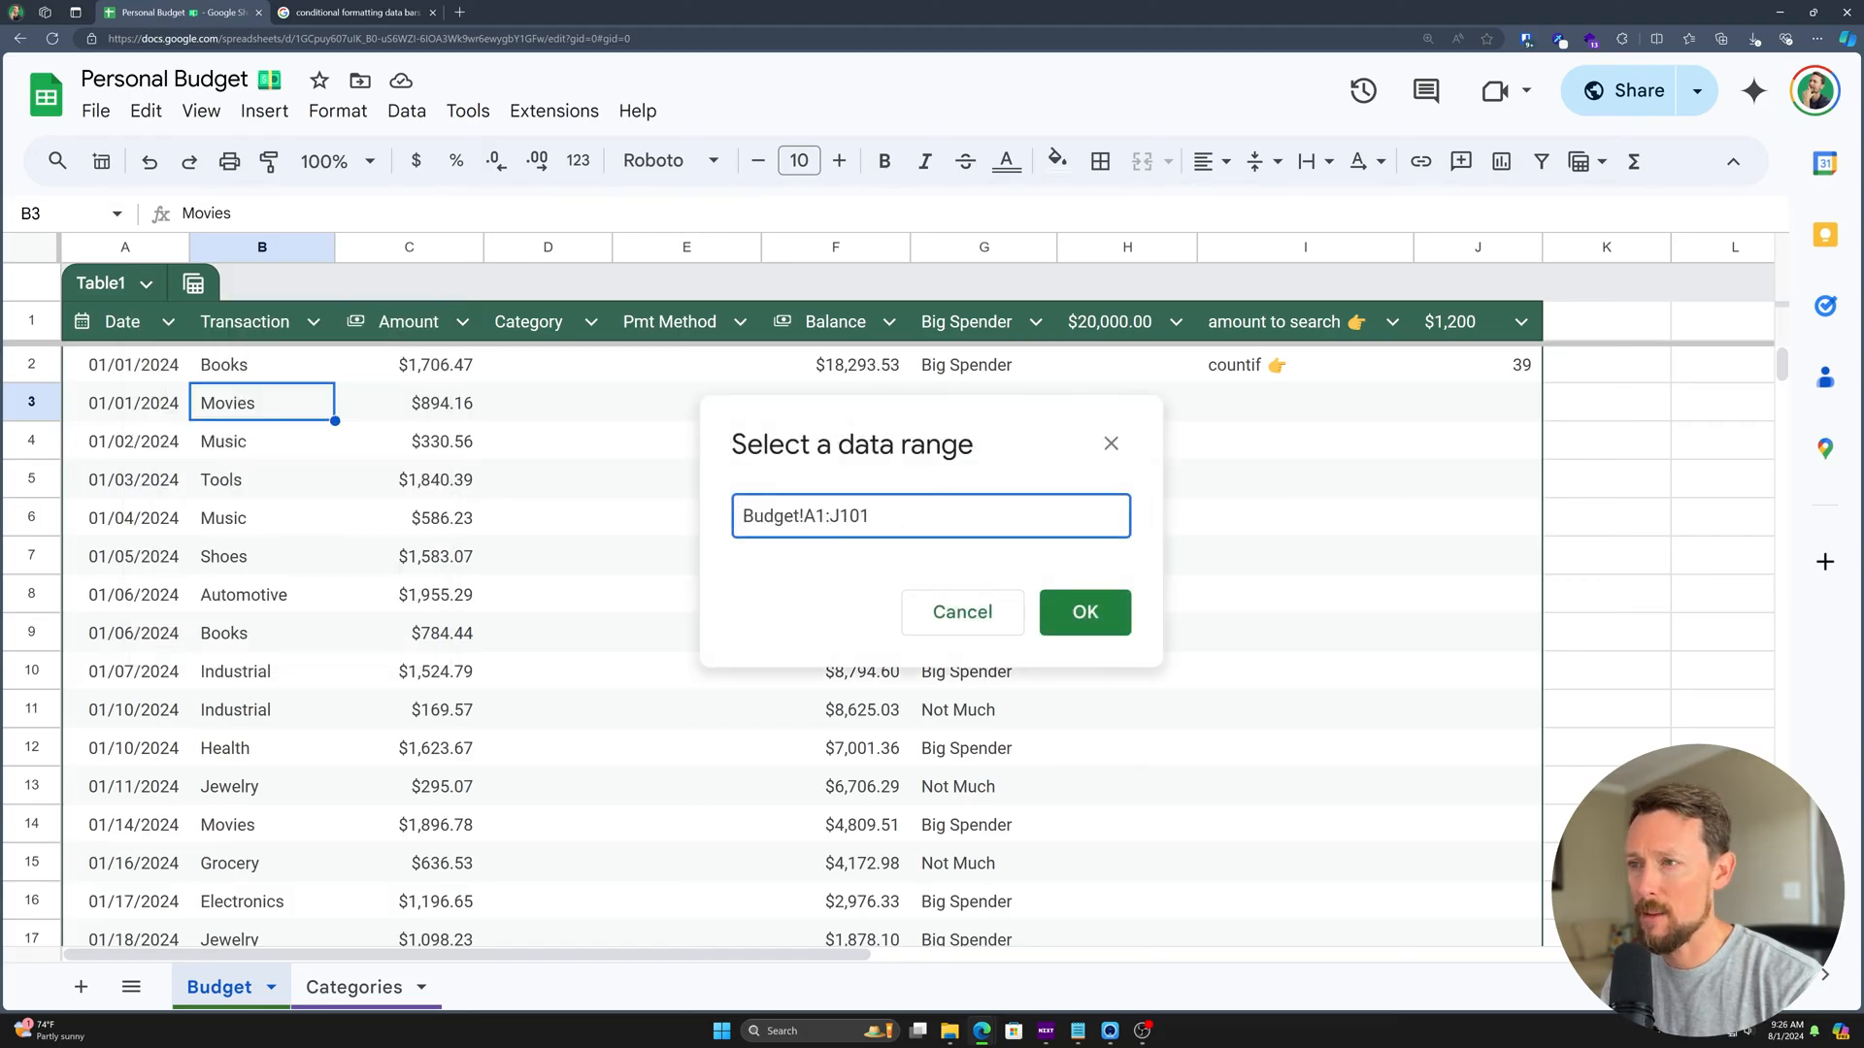
key("Left")
key("Left")
key("Left")
key("shift+Left")
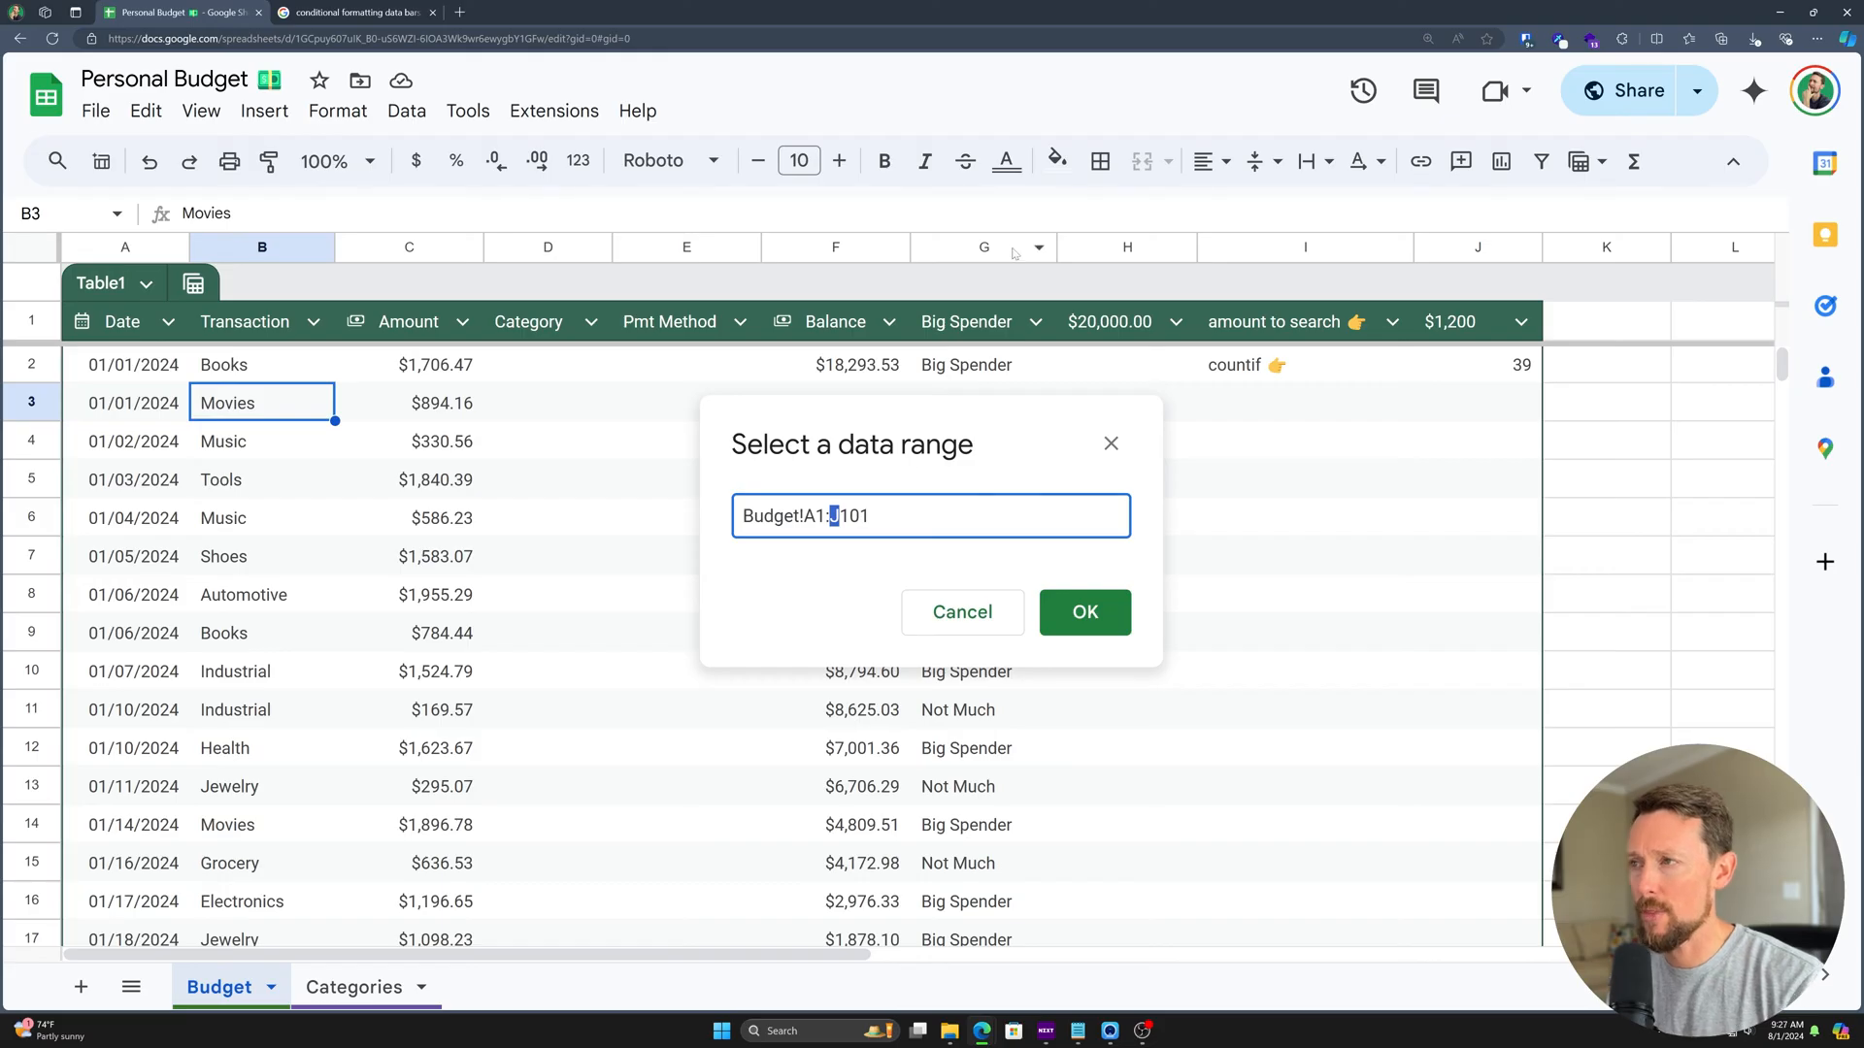
type("F")
key("Return")
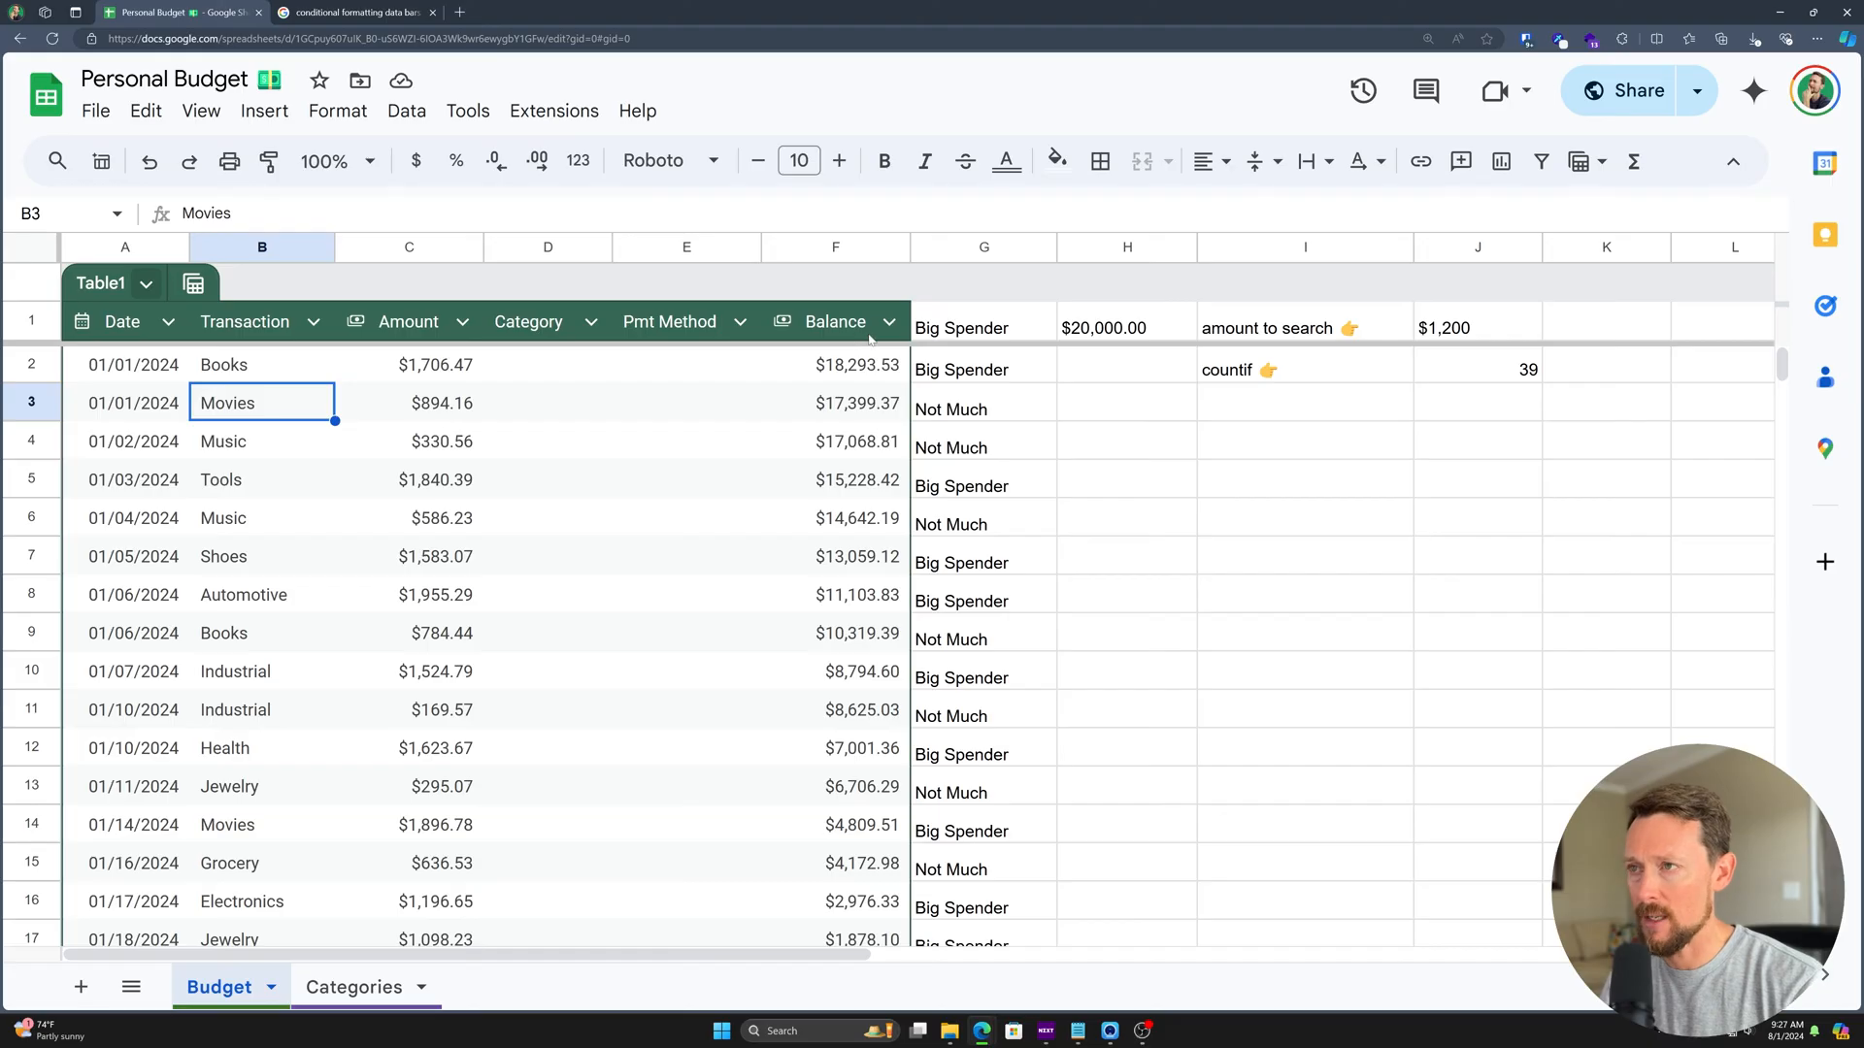
- Move the empty column K directly after the Balance column and narrow it into a spacer
left_click(1595, 248)
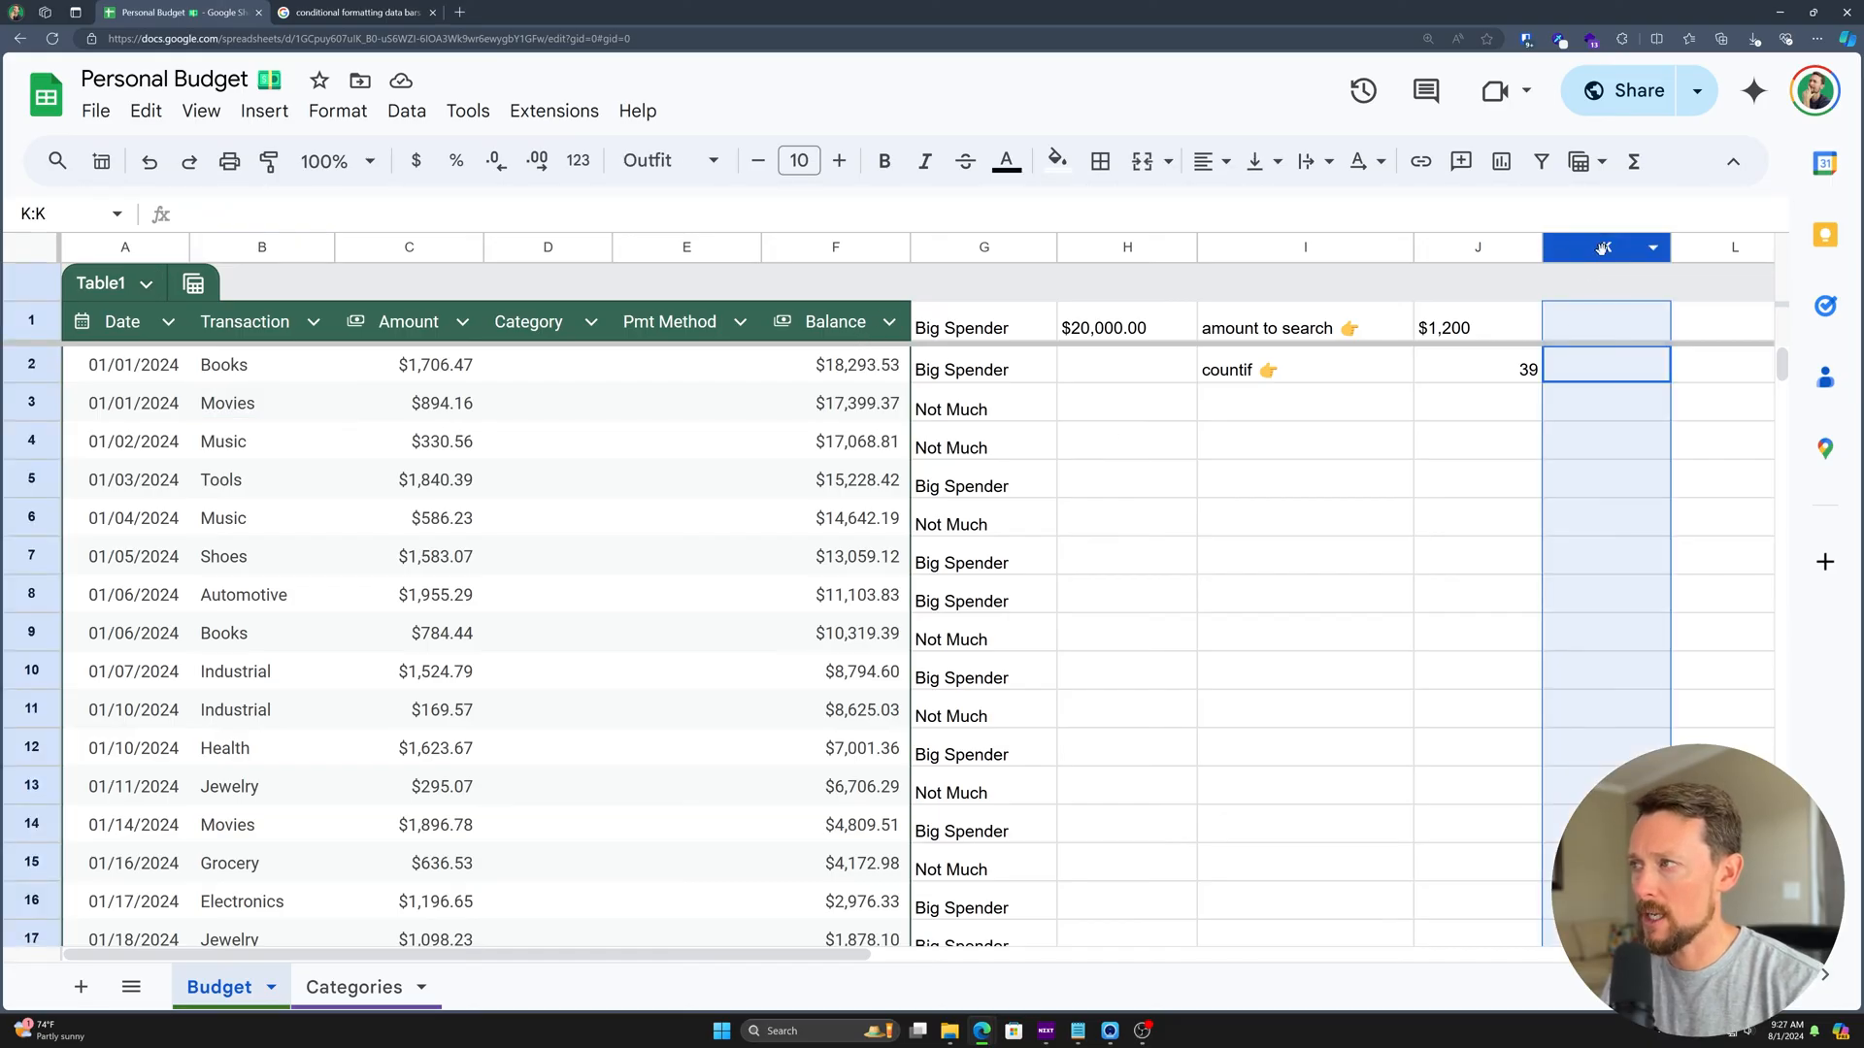
left_click_drag(1603, 247, 956, 249)
left_click(1010, 361)
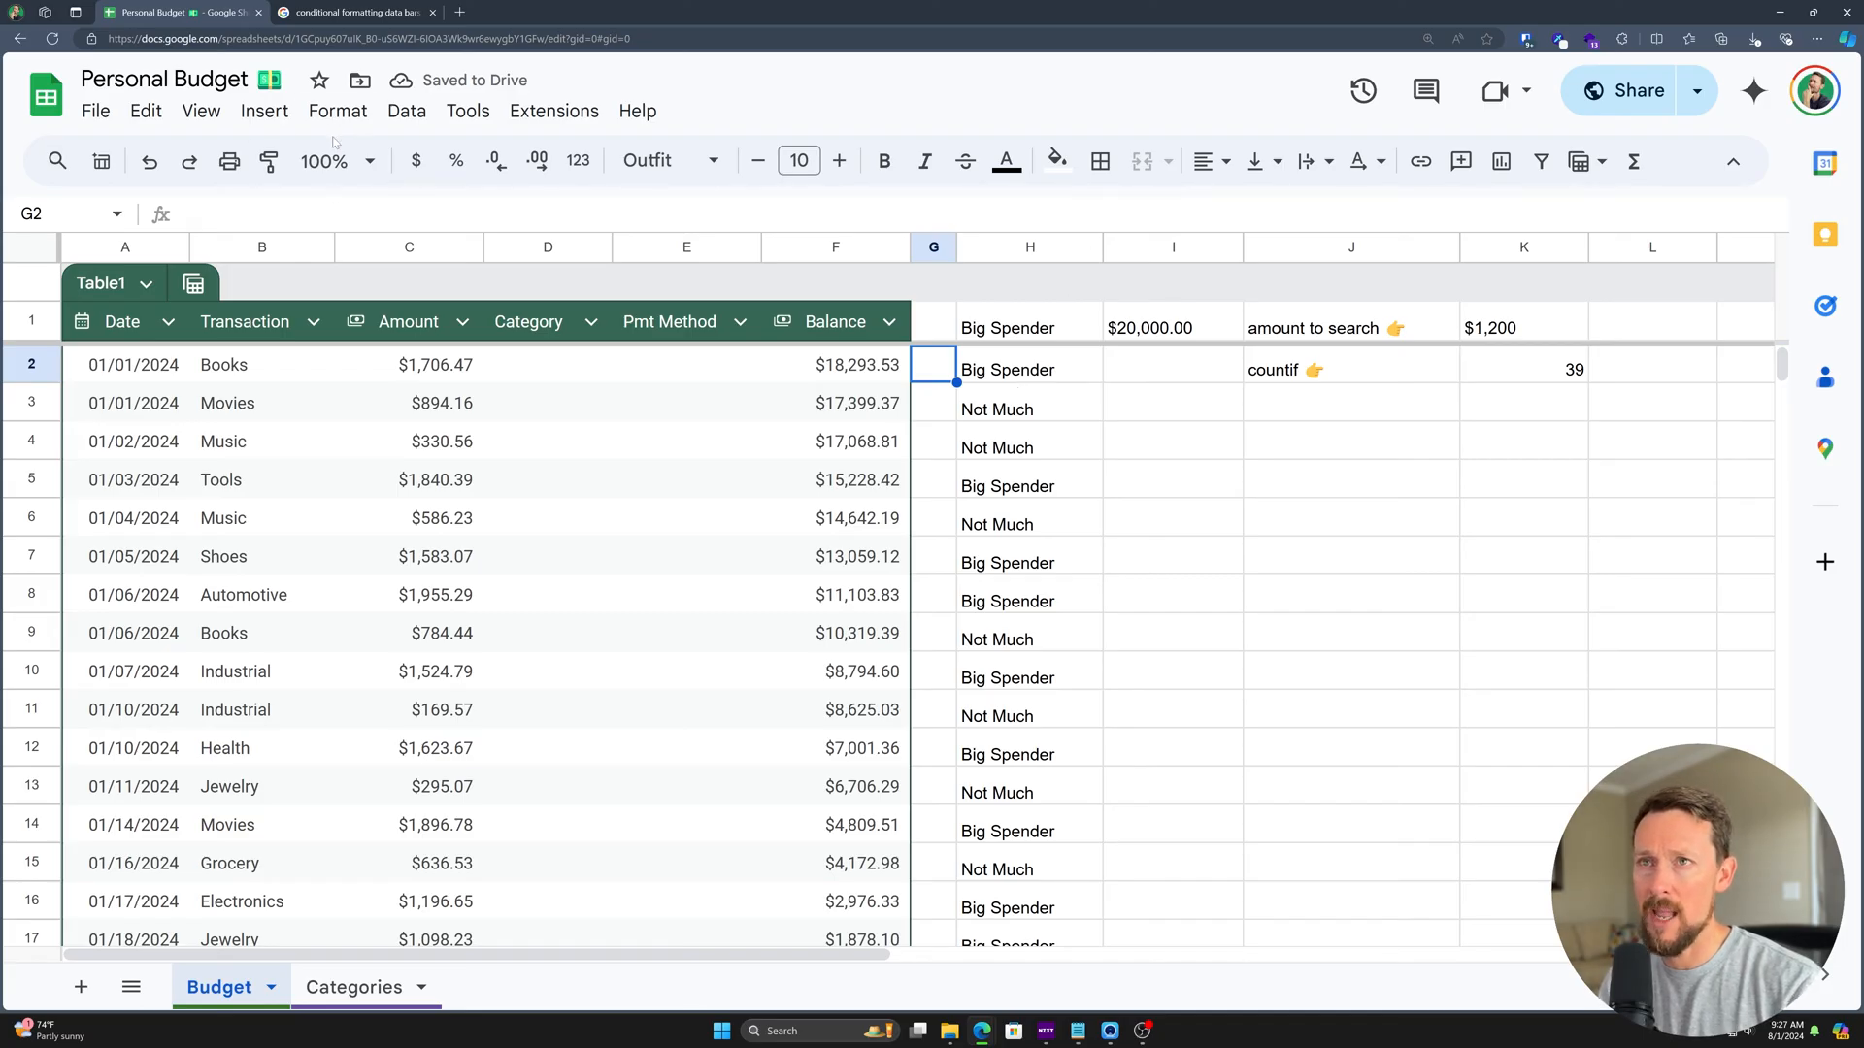
- Hide the gridlines on the Budget sheet
left_click(204, 113)
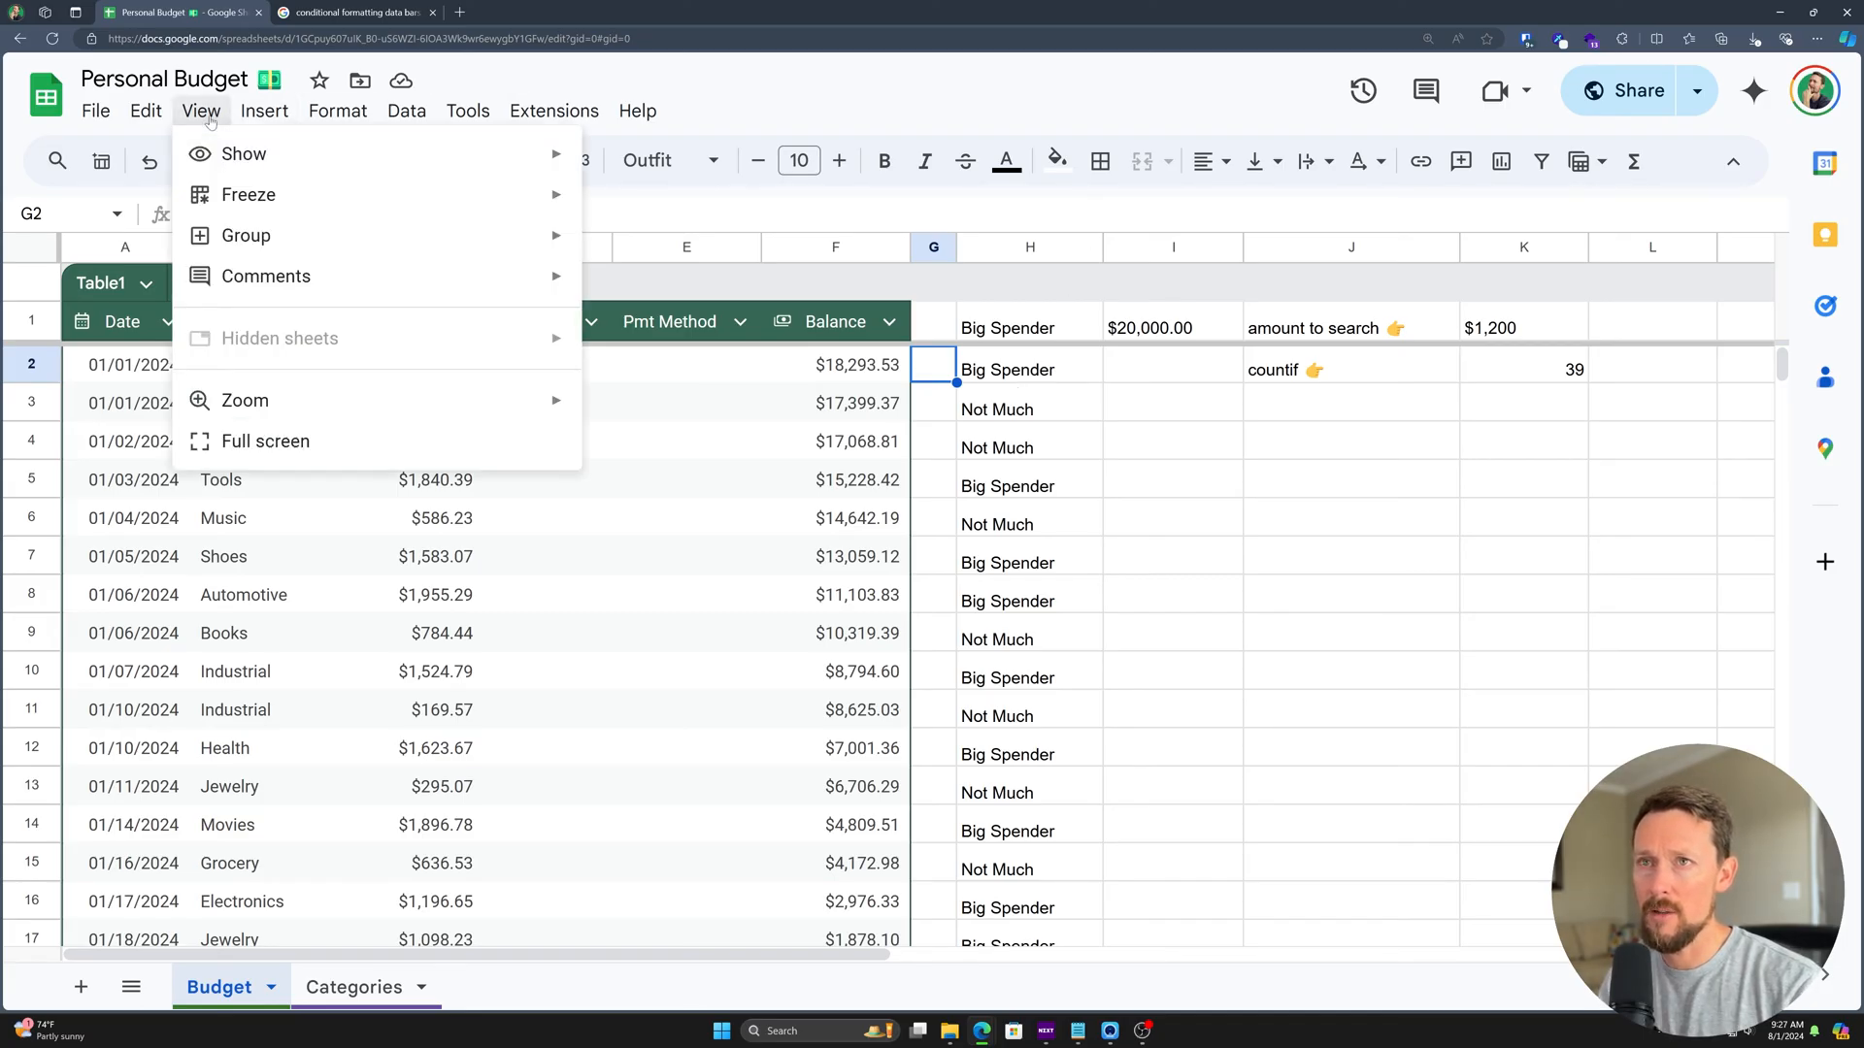
mouse_move(540, 169)
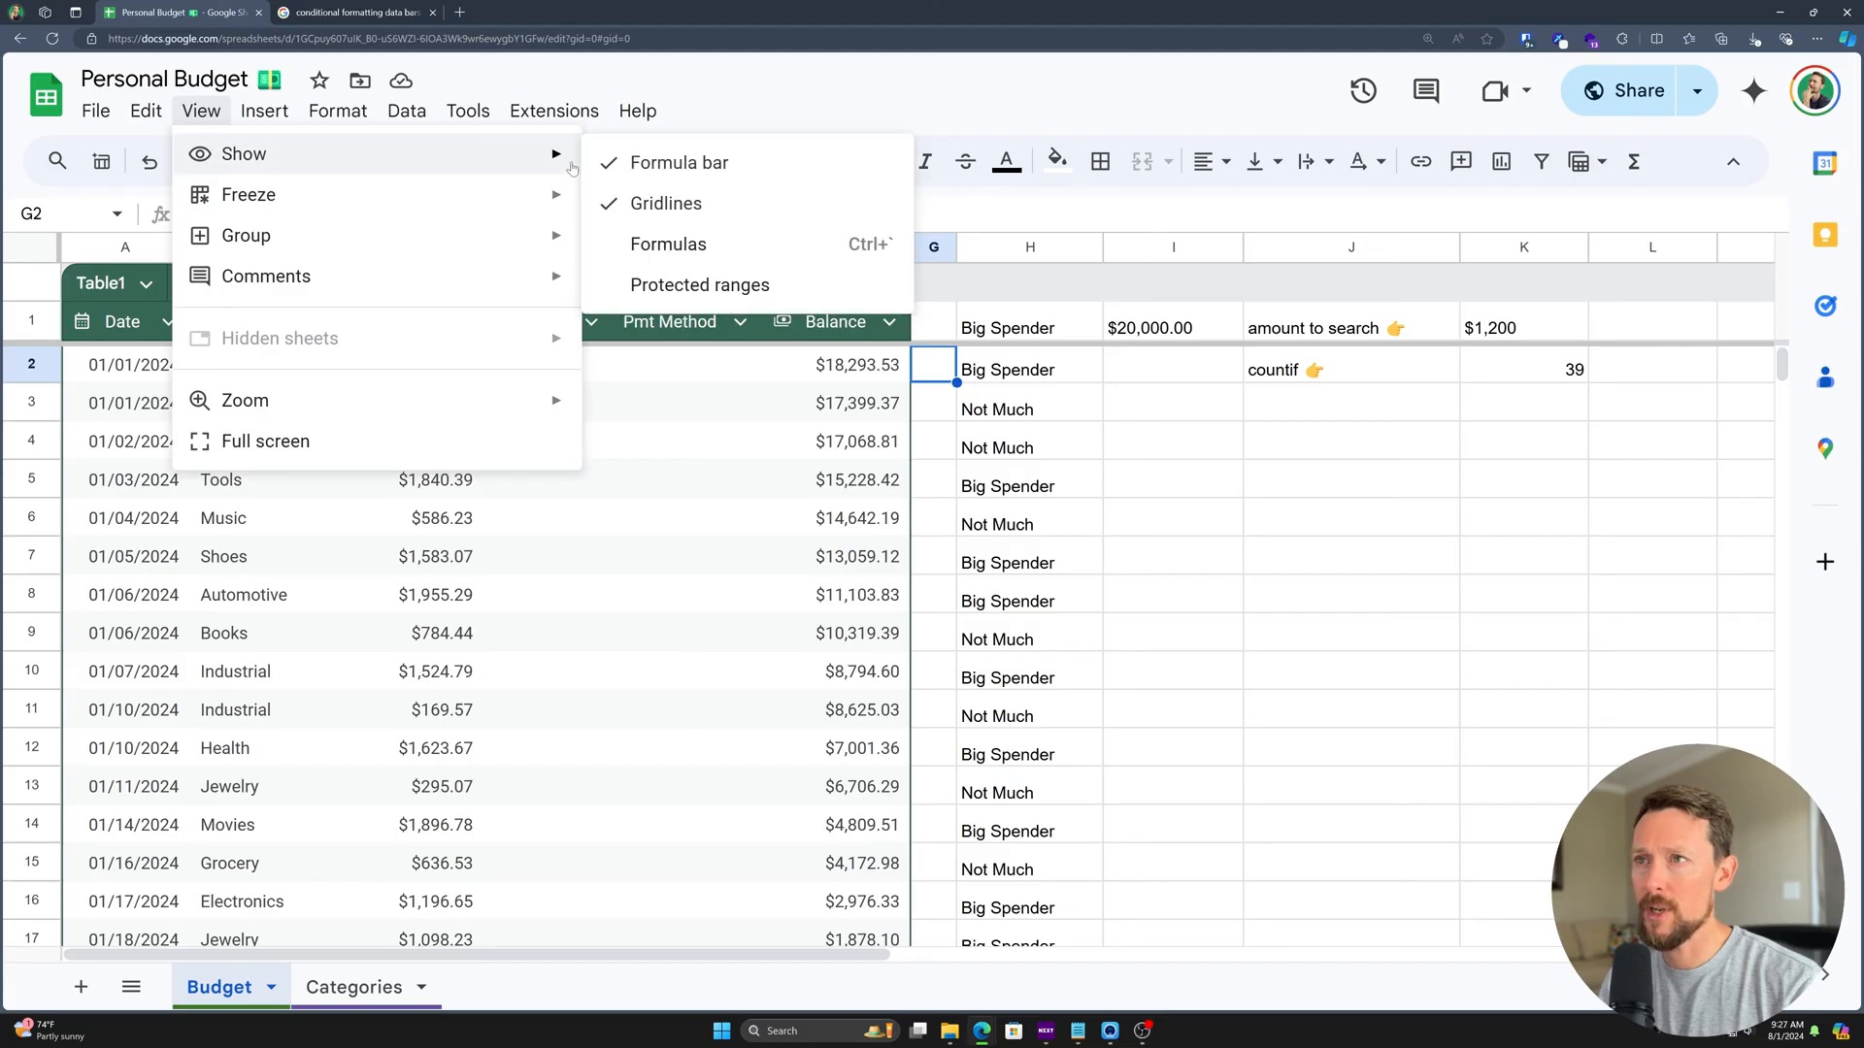
left_click(669, 205)
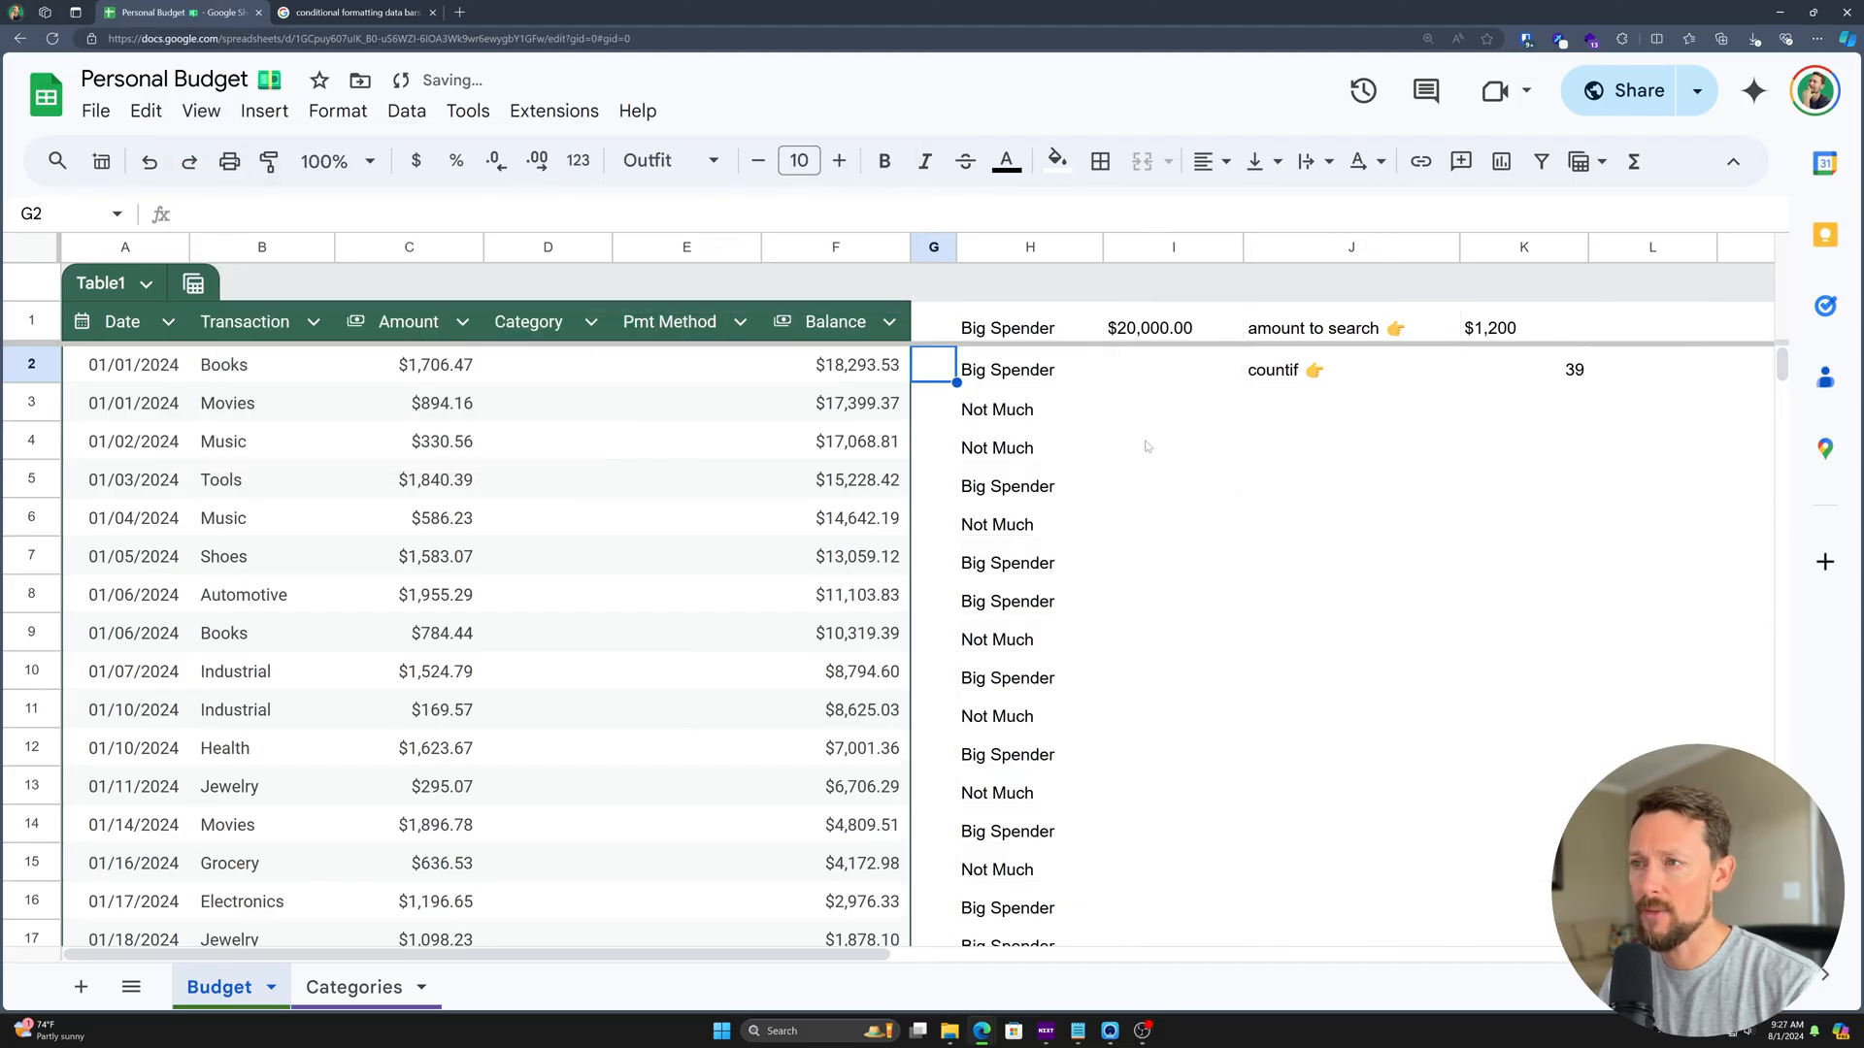
scroll(1217, 442, "down", 1)
scroll(1114, 521, "up", 1)
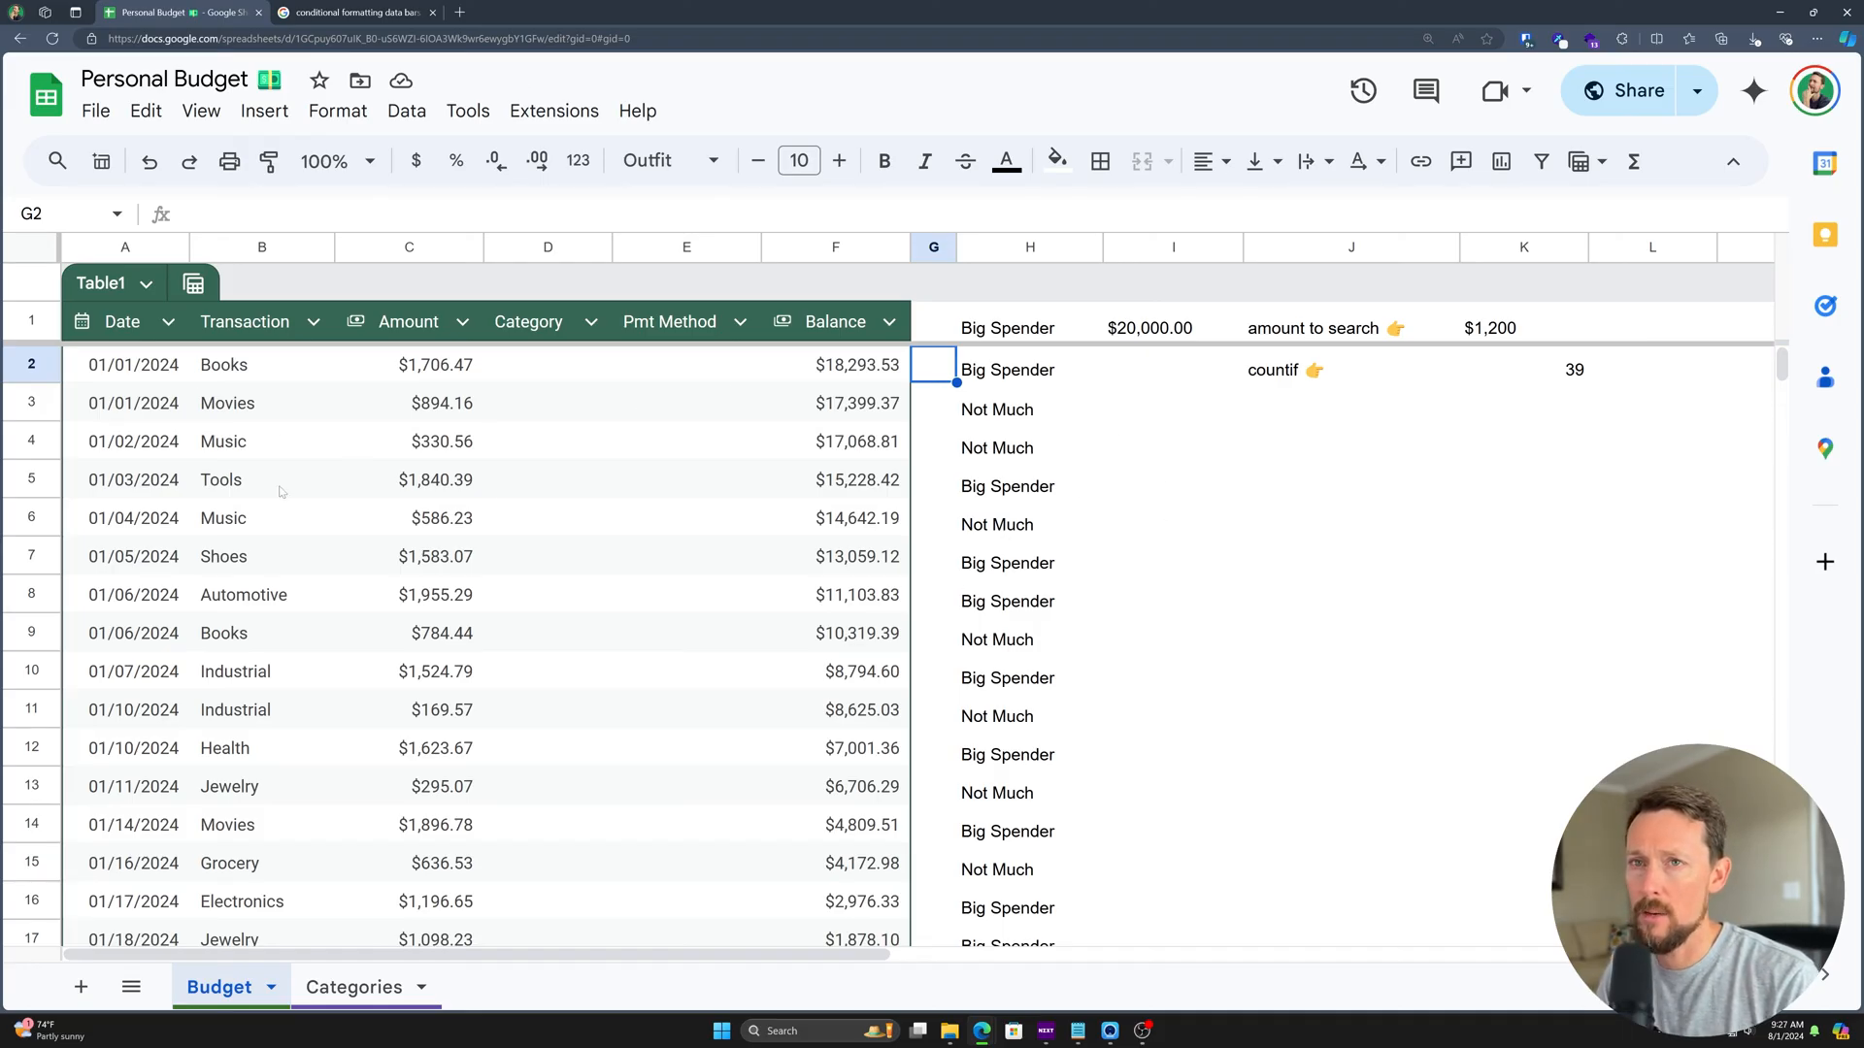
- Set the font of the entire Budget sheet to Outfit
key("ctrl+a")
key("ctrl+a")
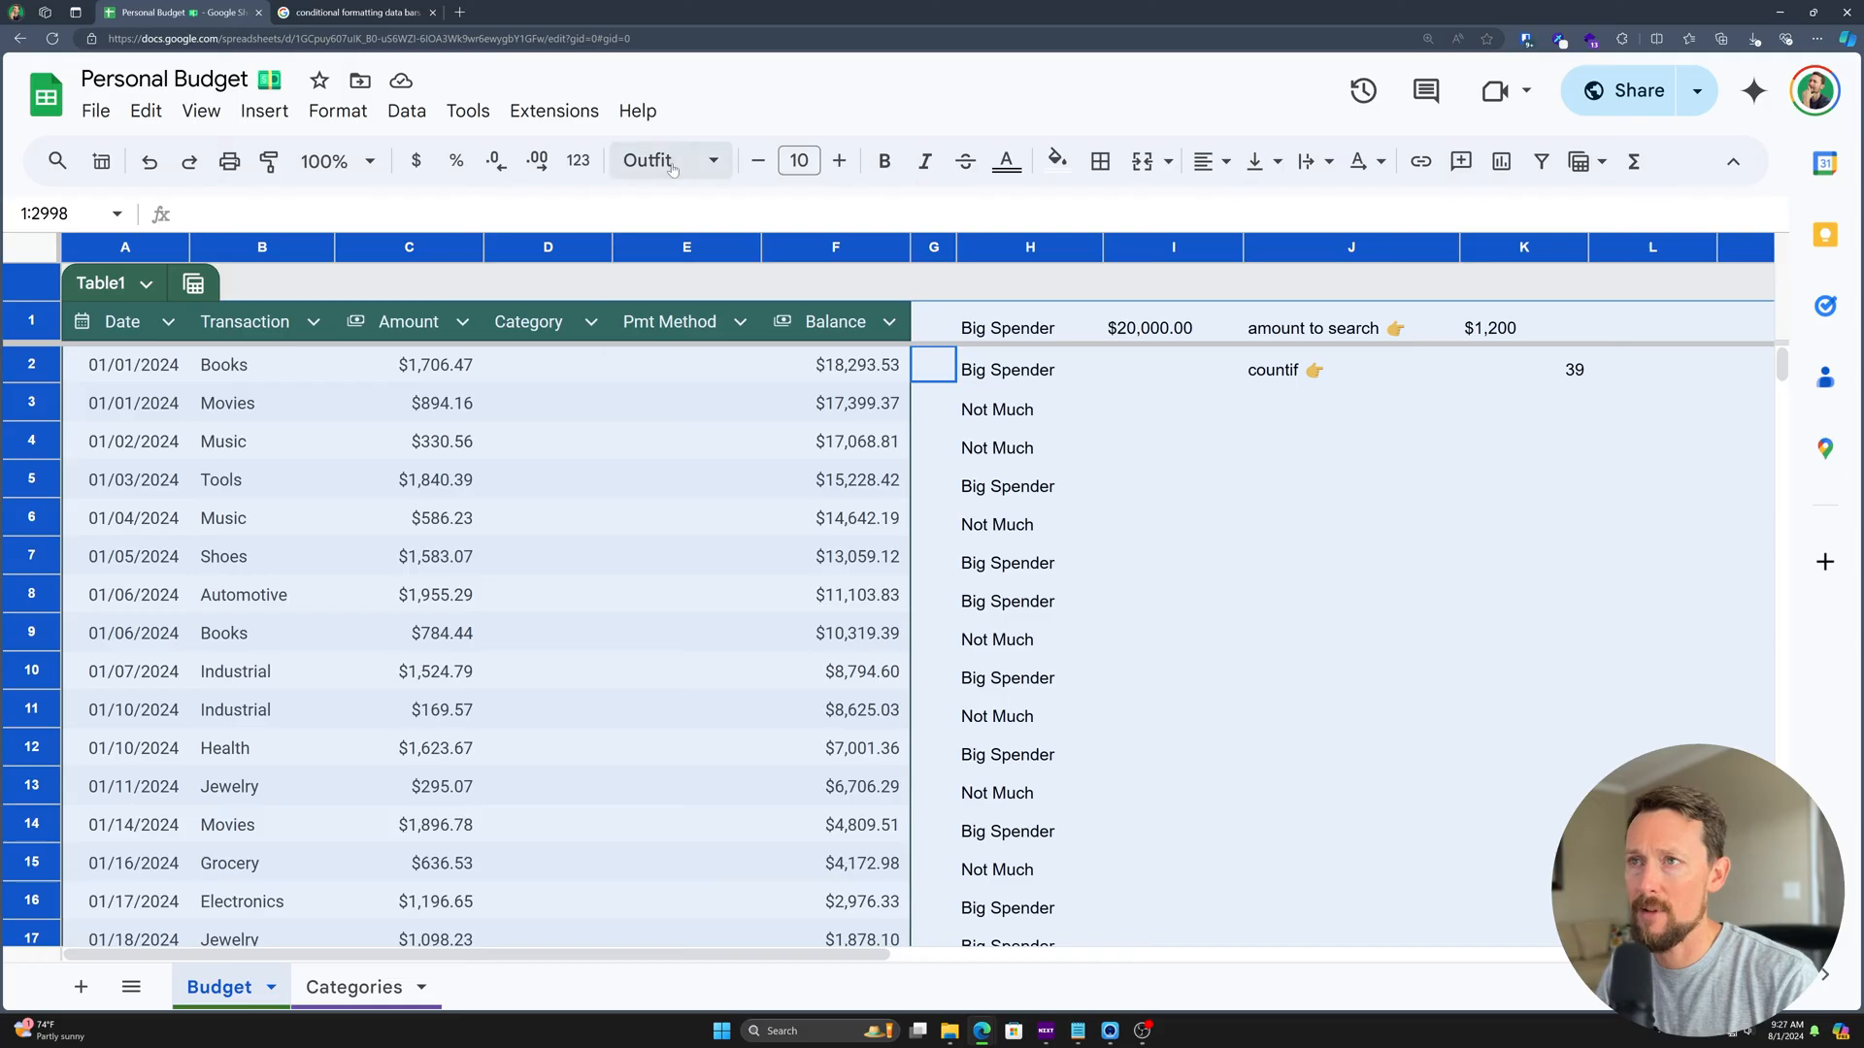
left_click(669, 160)
left_click(718, 415)
left_click(687, 518)
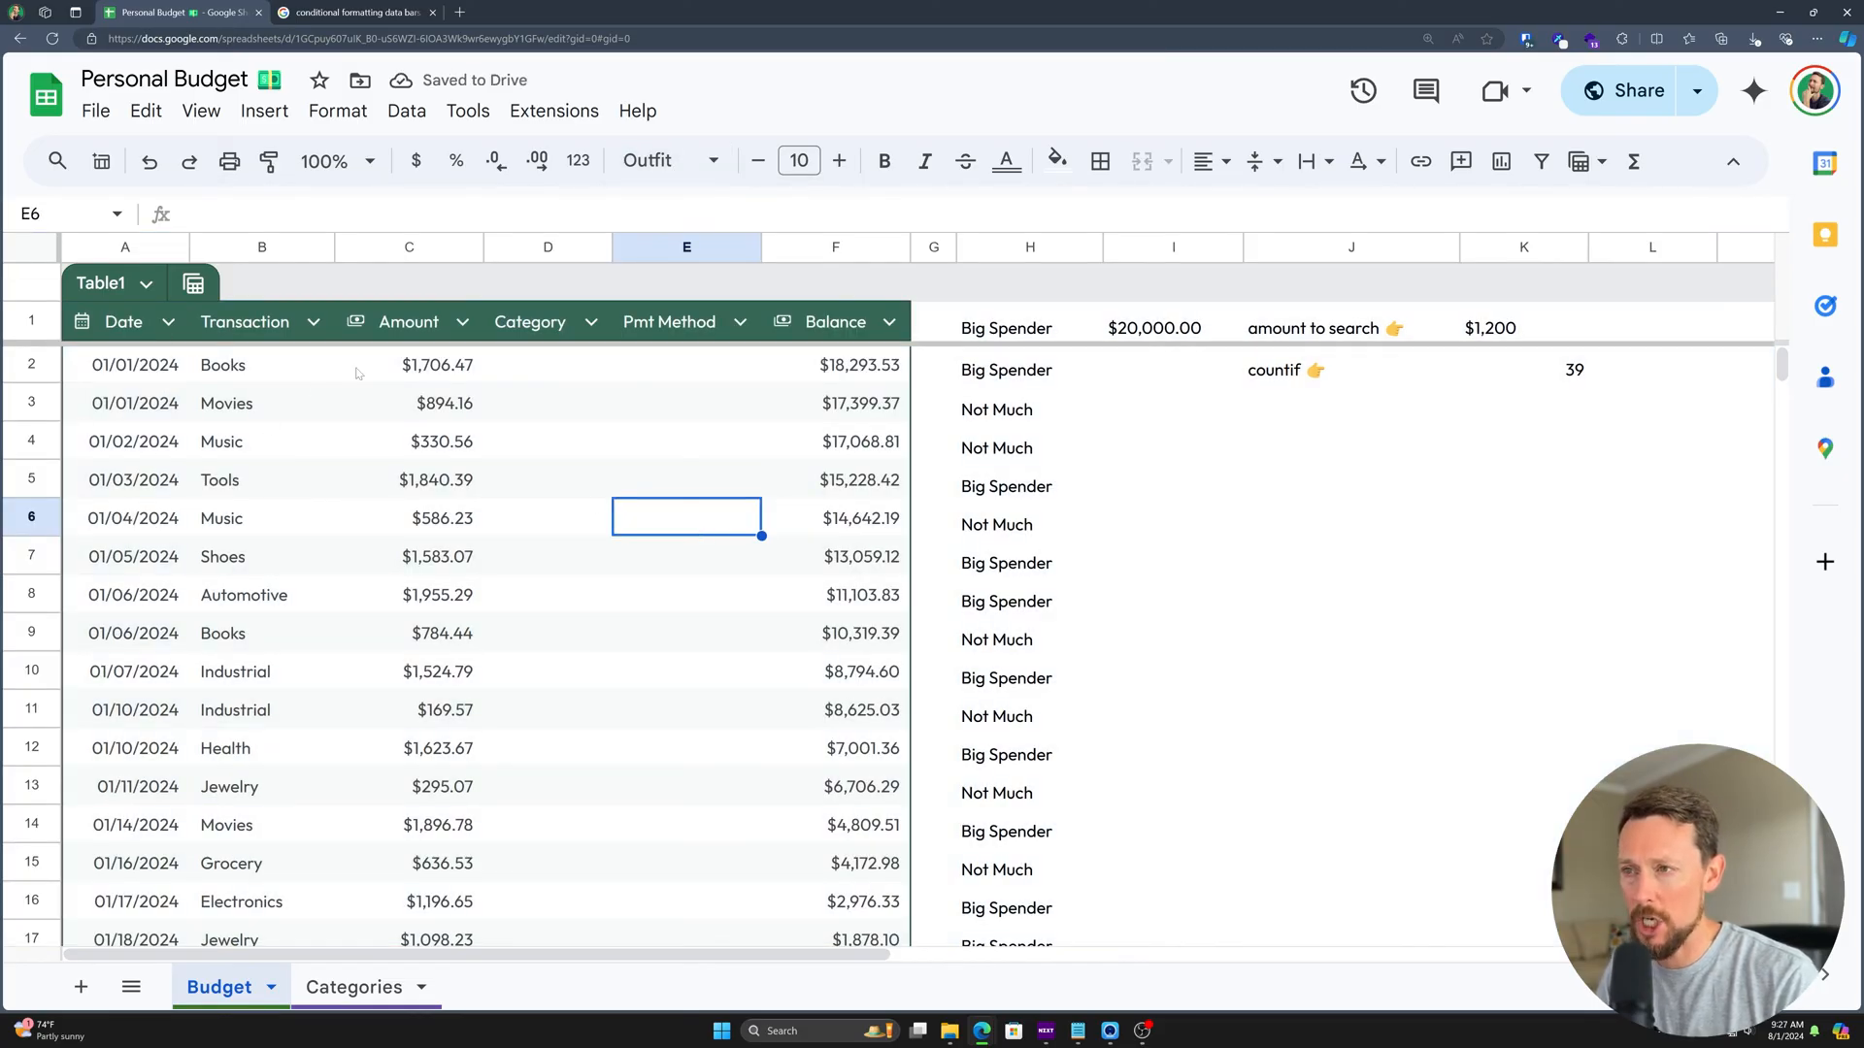
- Change the table's color theme from green to dark navy blue
left_click(146, 283)
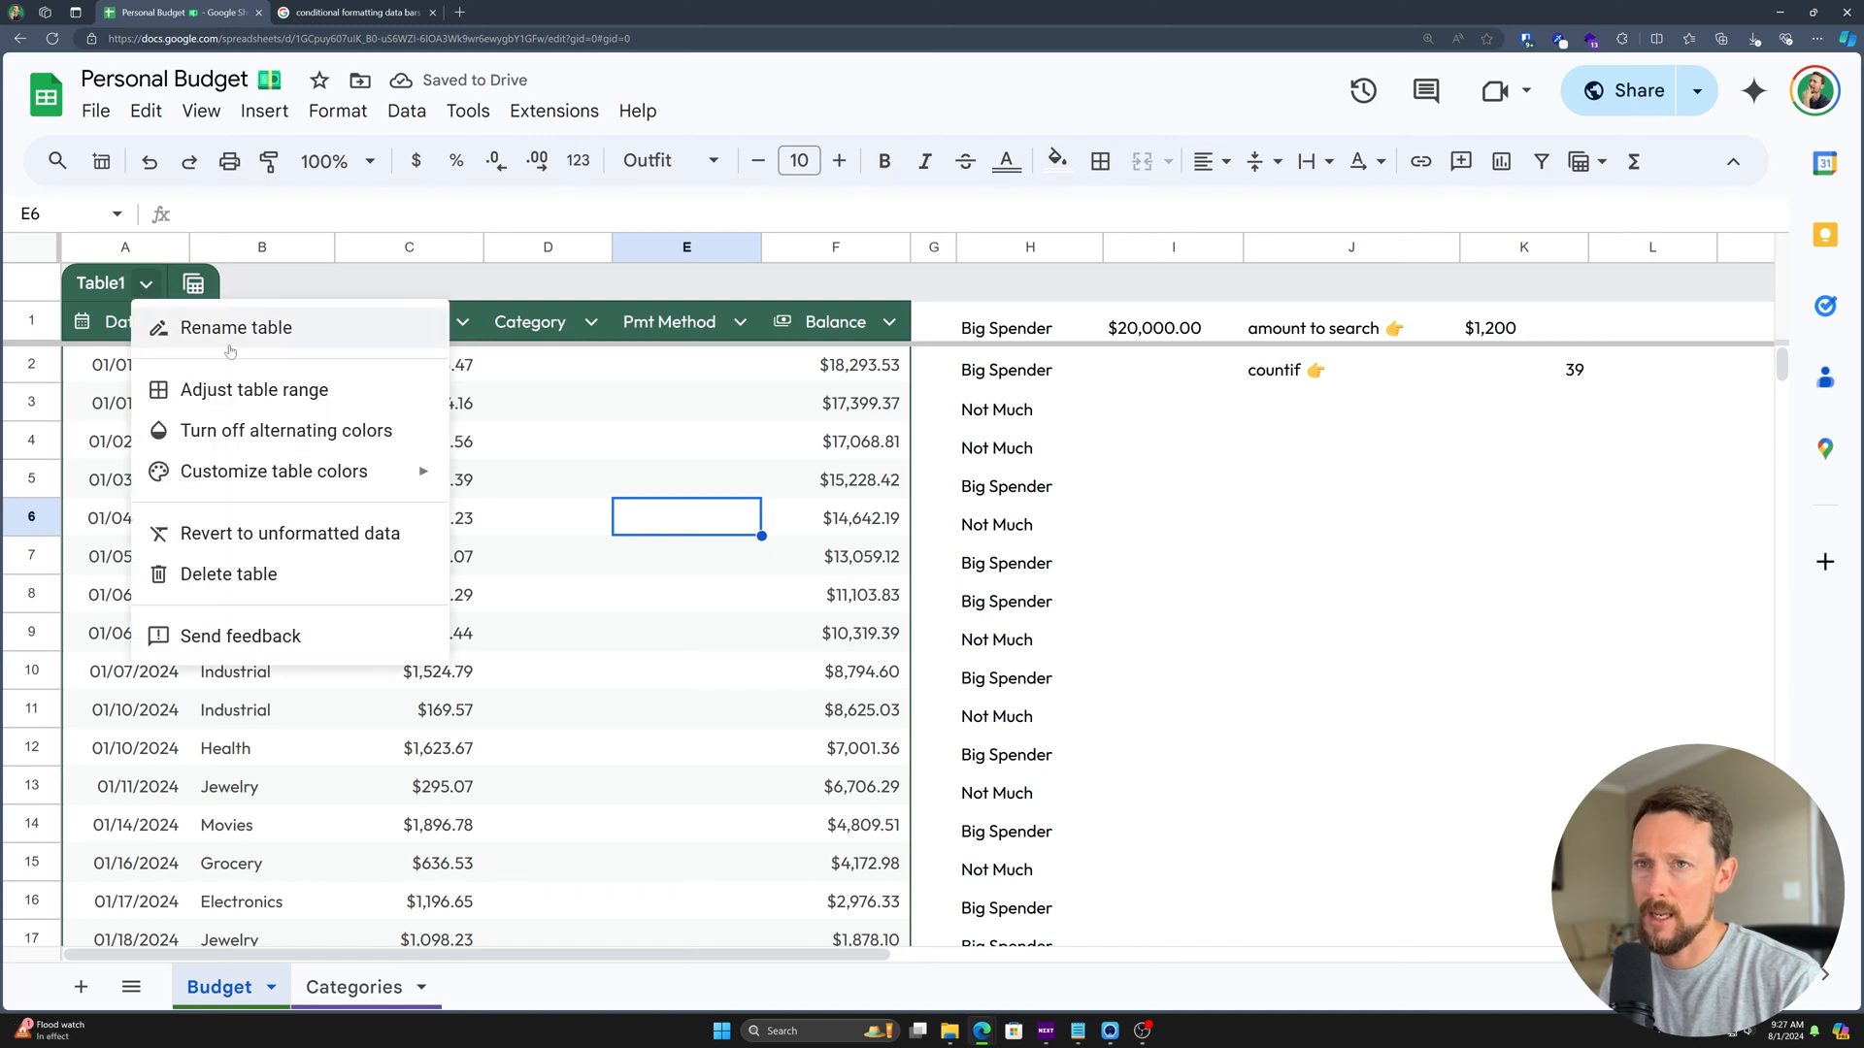
mouse_move(292, 472)
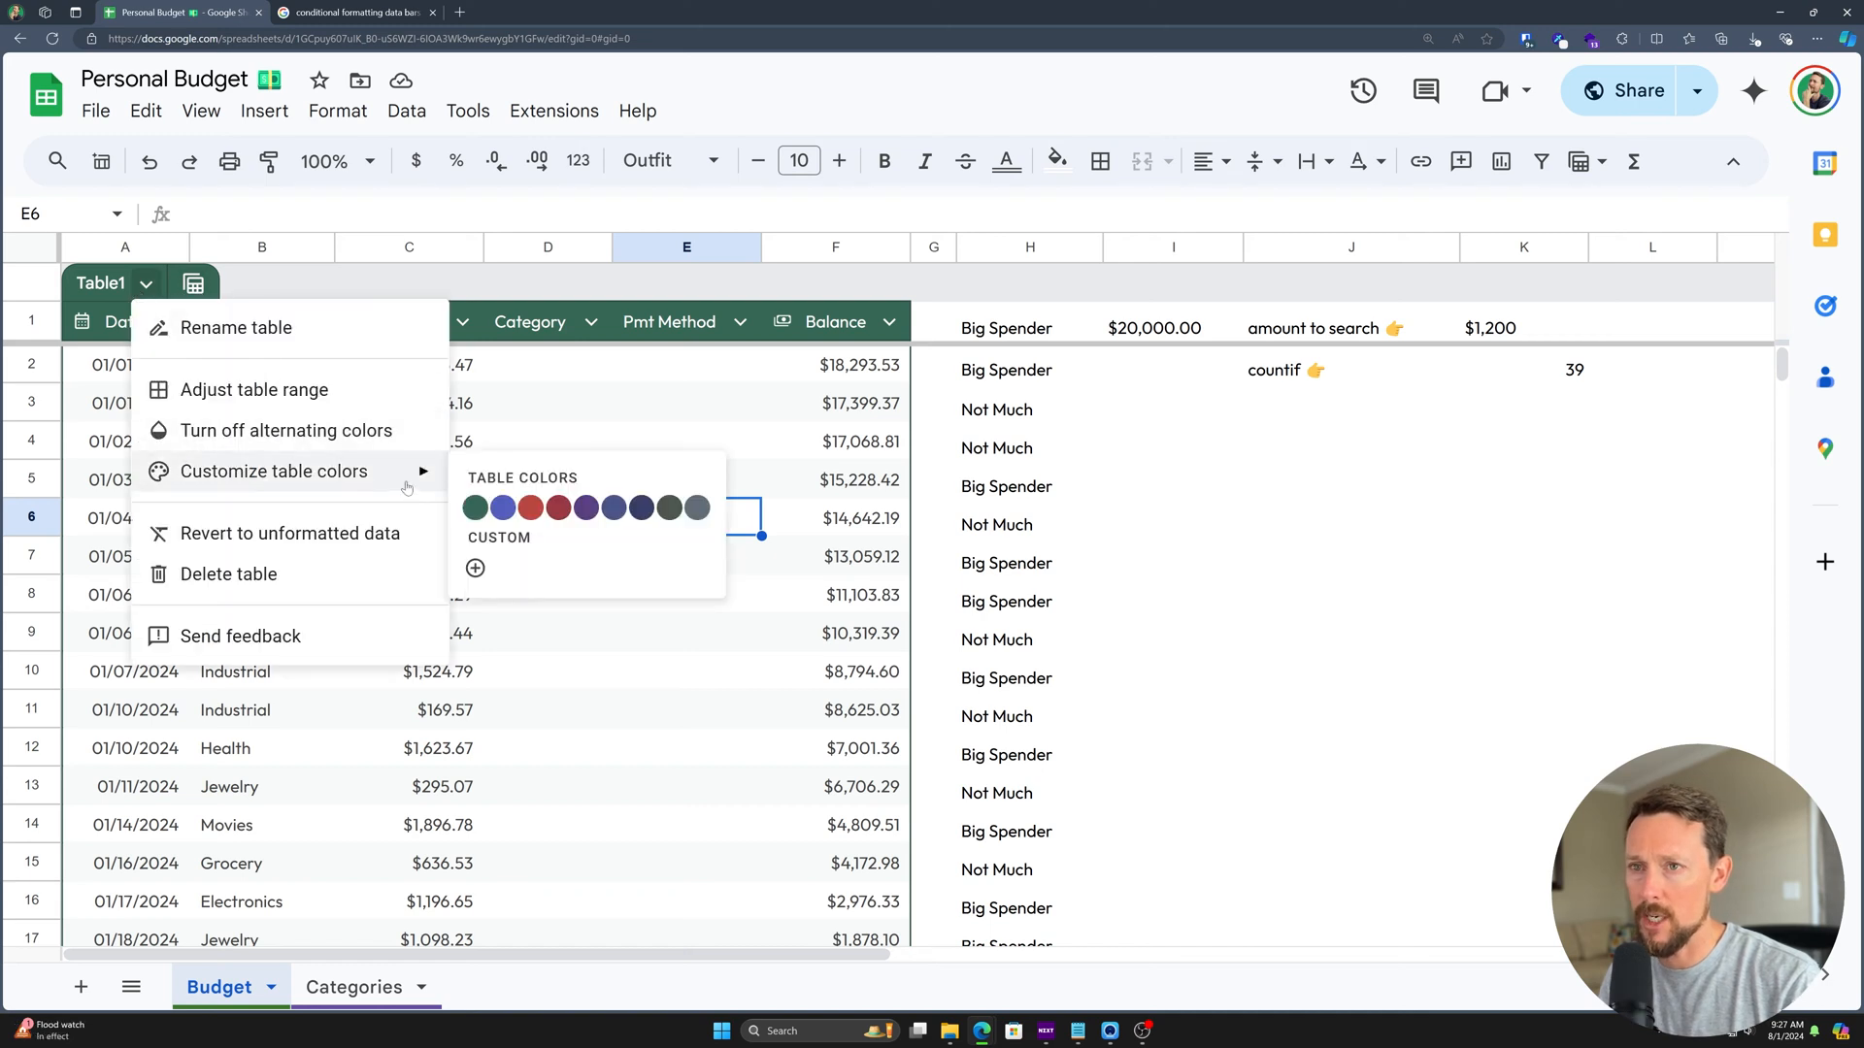
left_click(648, 514)
left_click(626, 716)
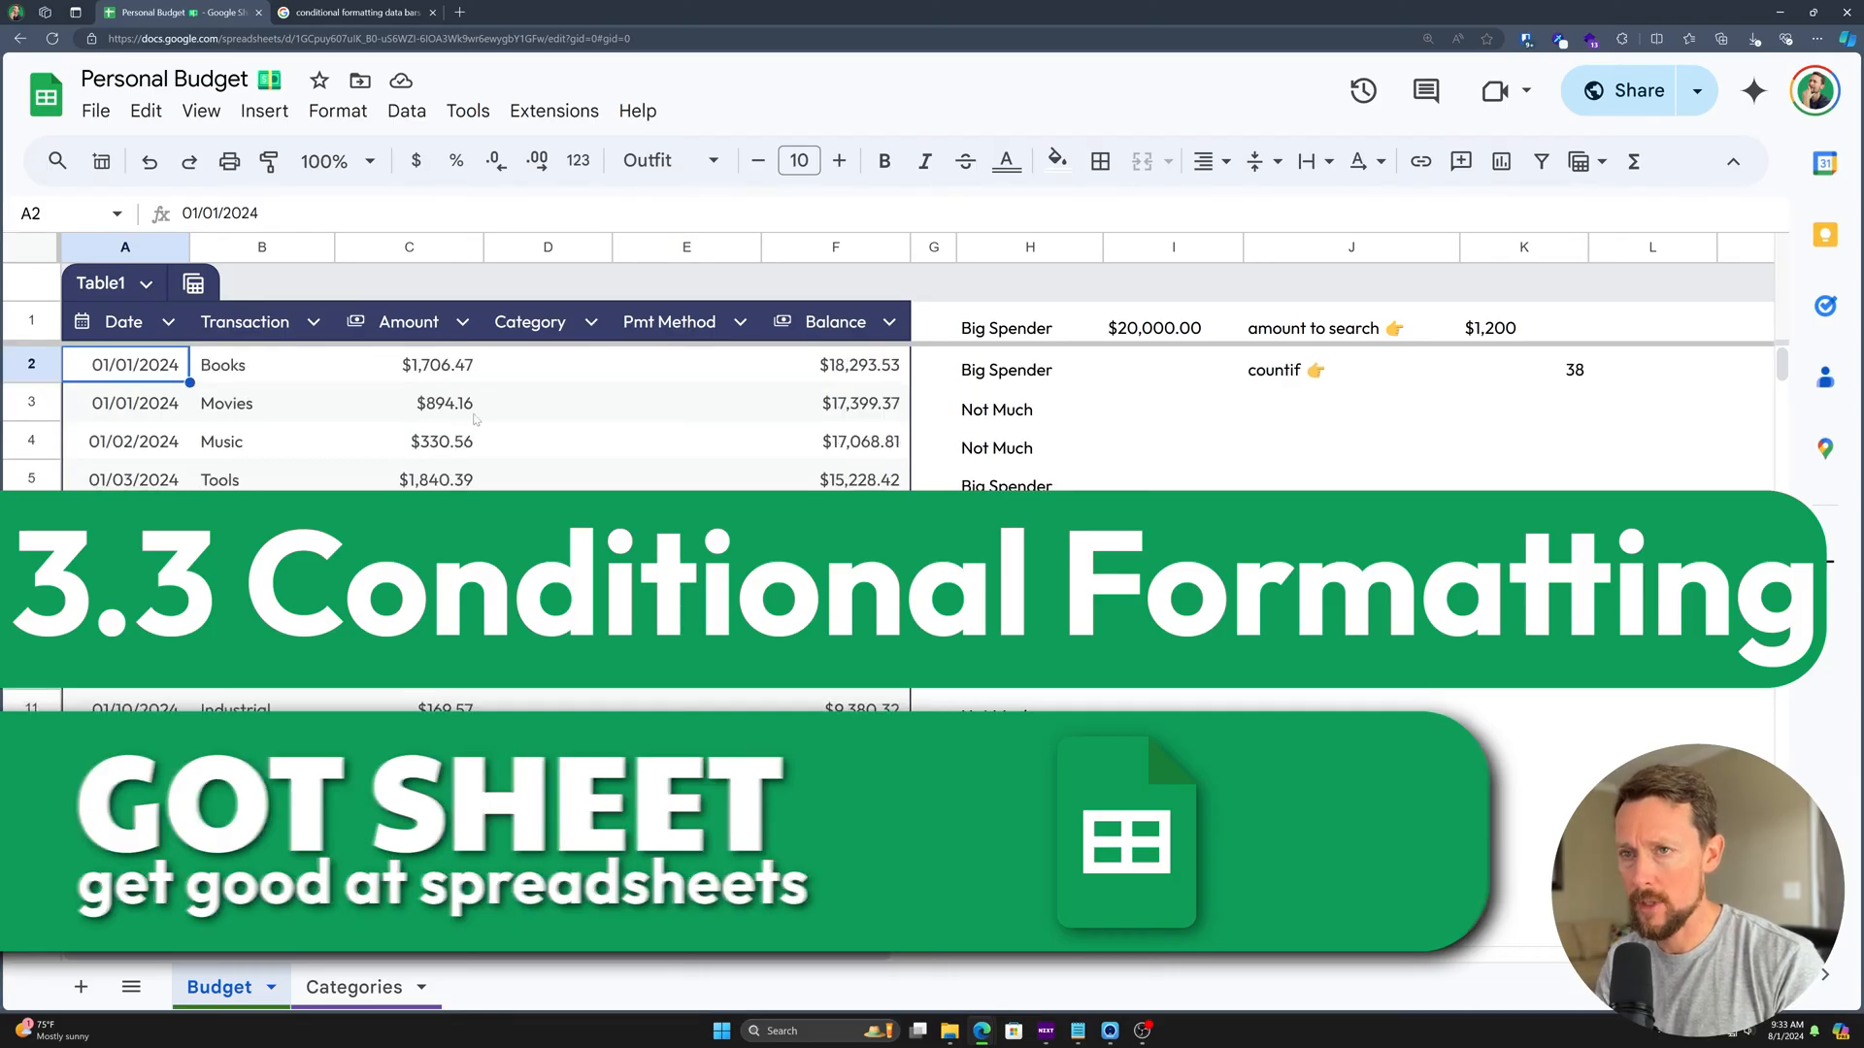
- Start a conditional formatting rule and set its range to A2:A
left_click(335, 113)
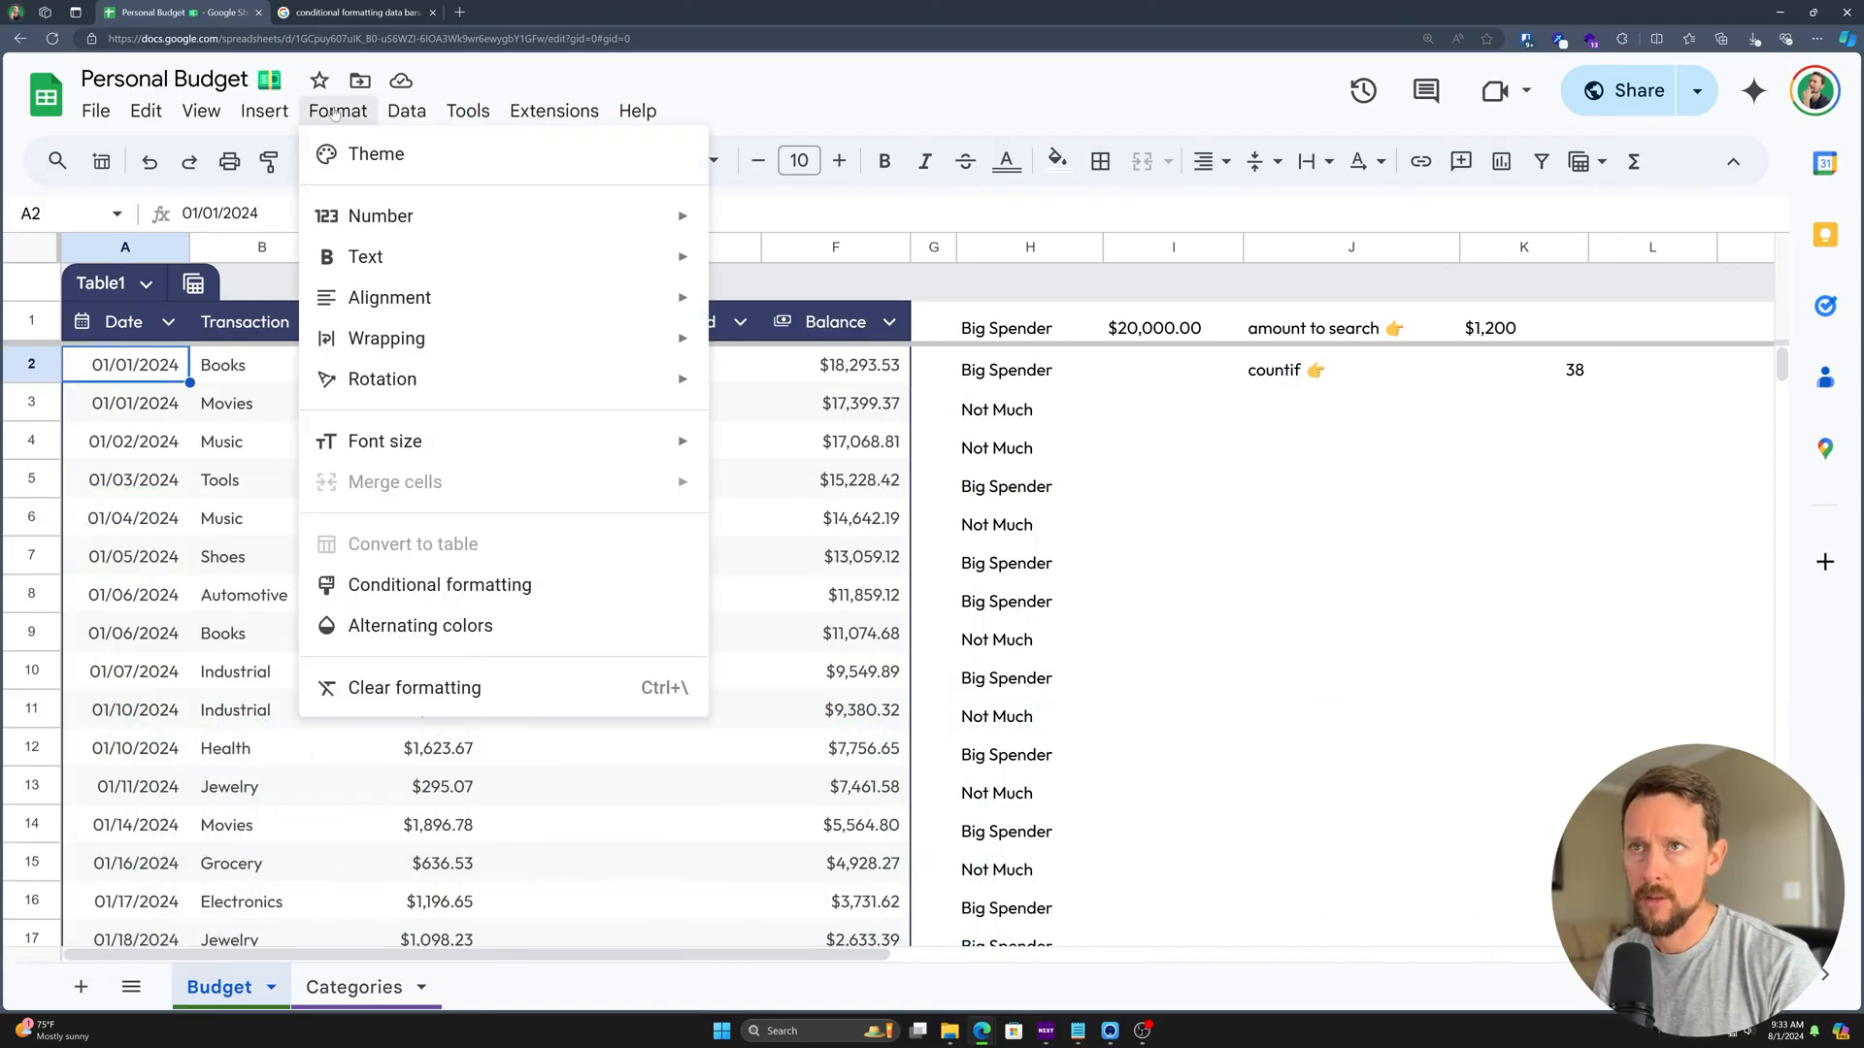
left_click(411, 583)
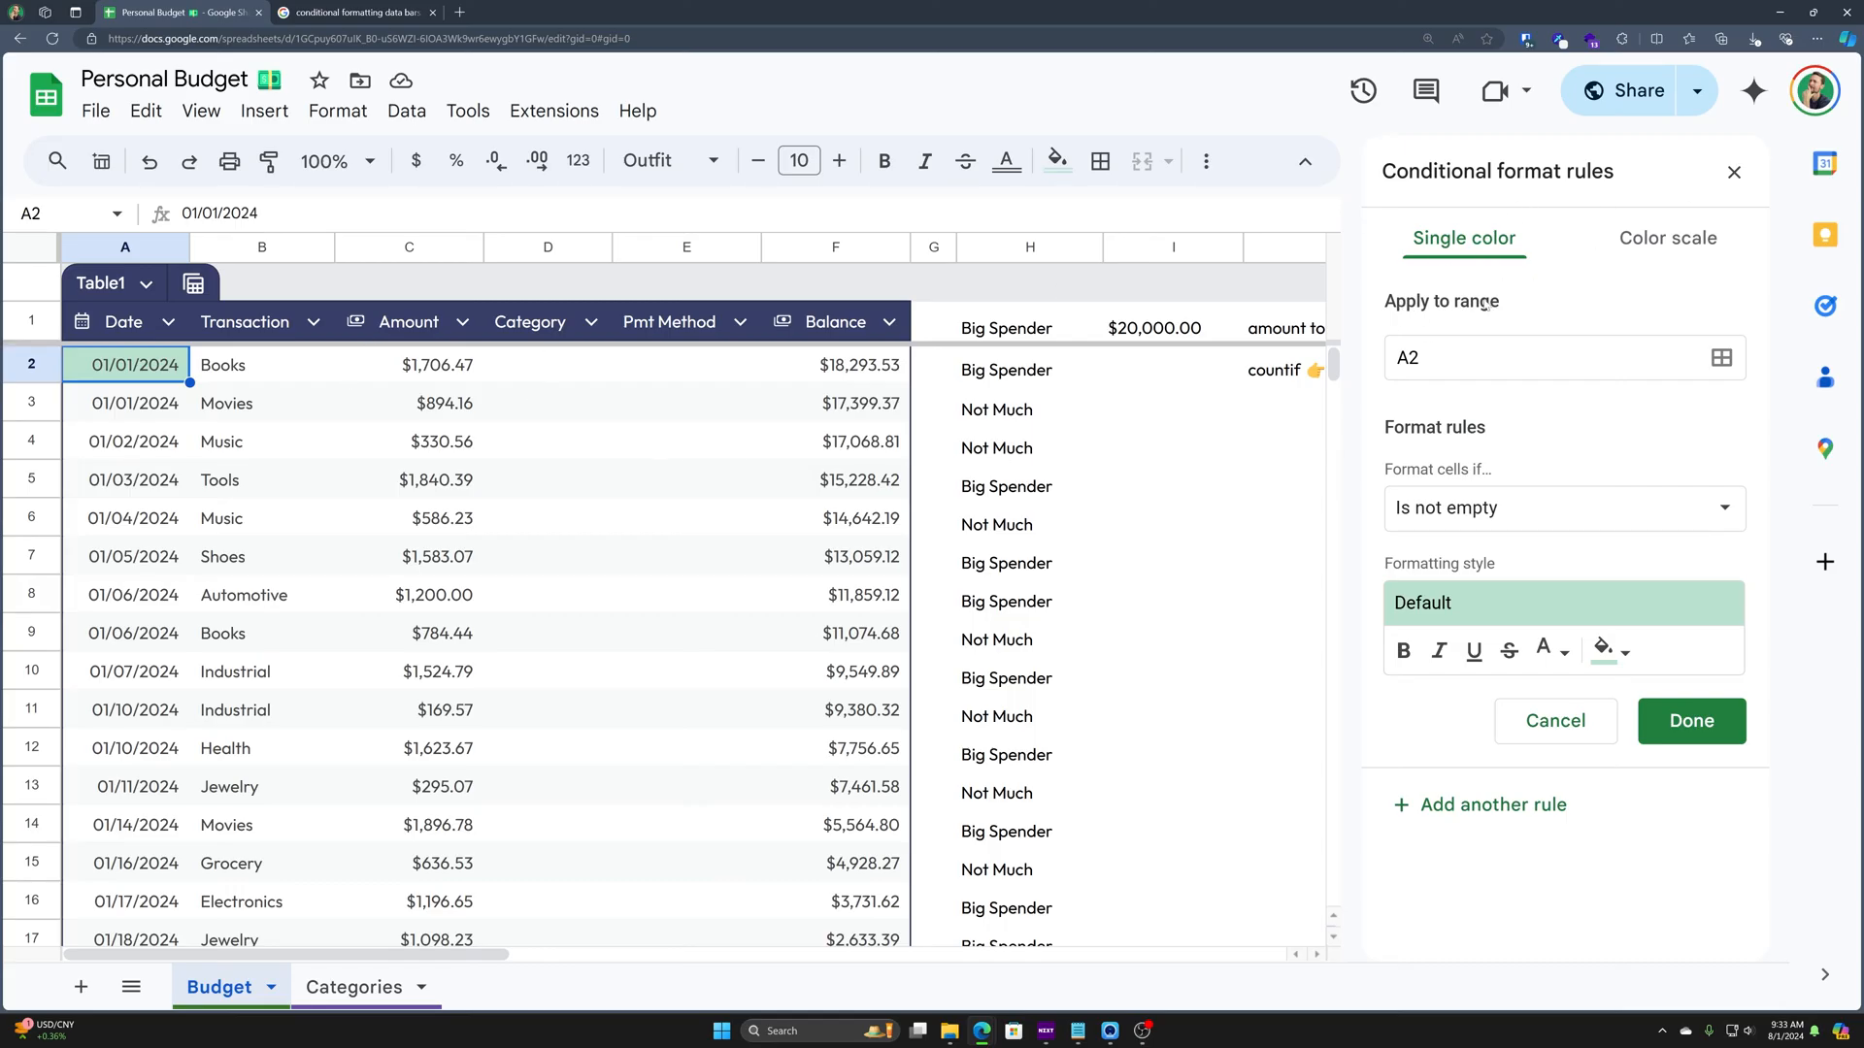
left_click(1421, 359)
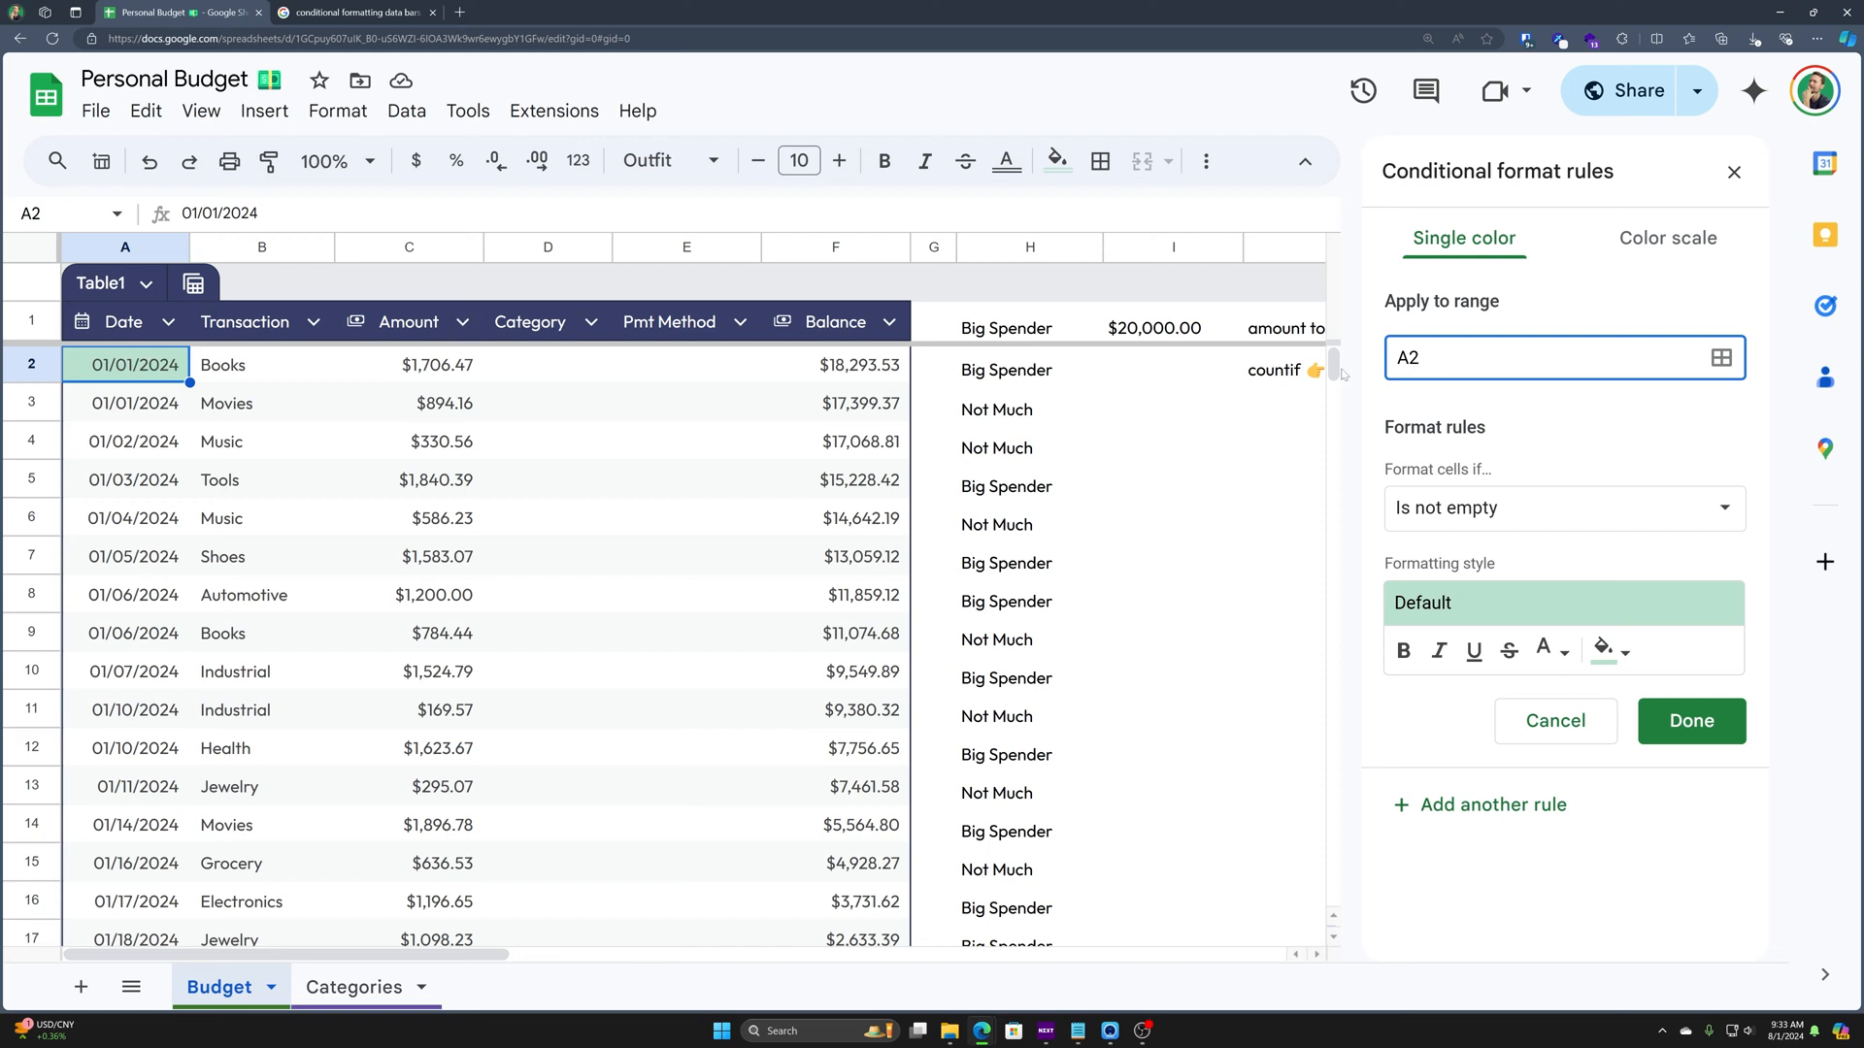
double_click(1408, 359)
key("Right")
type(":A")
key("Return")
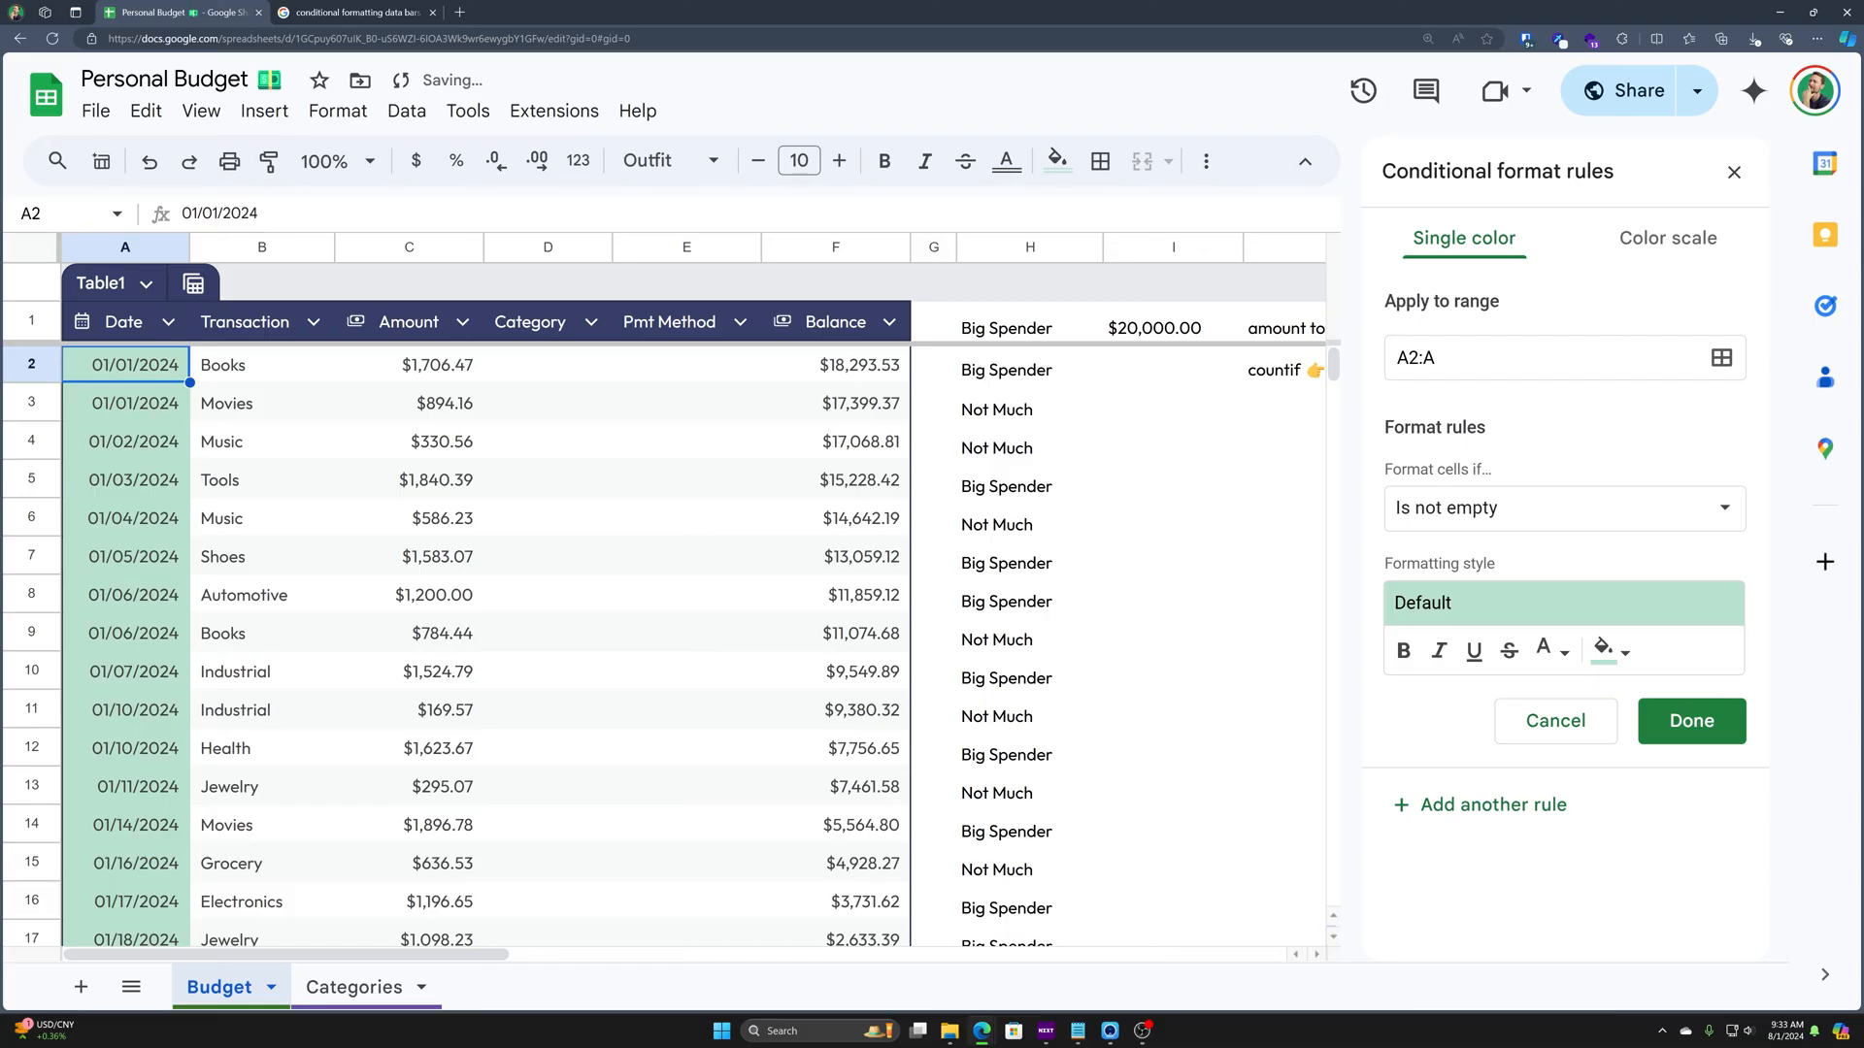
- Set the condition of the A2:A conditional formatting rule to "Custom formula is"
left_click(1532, 511)
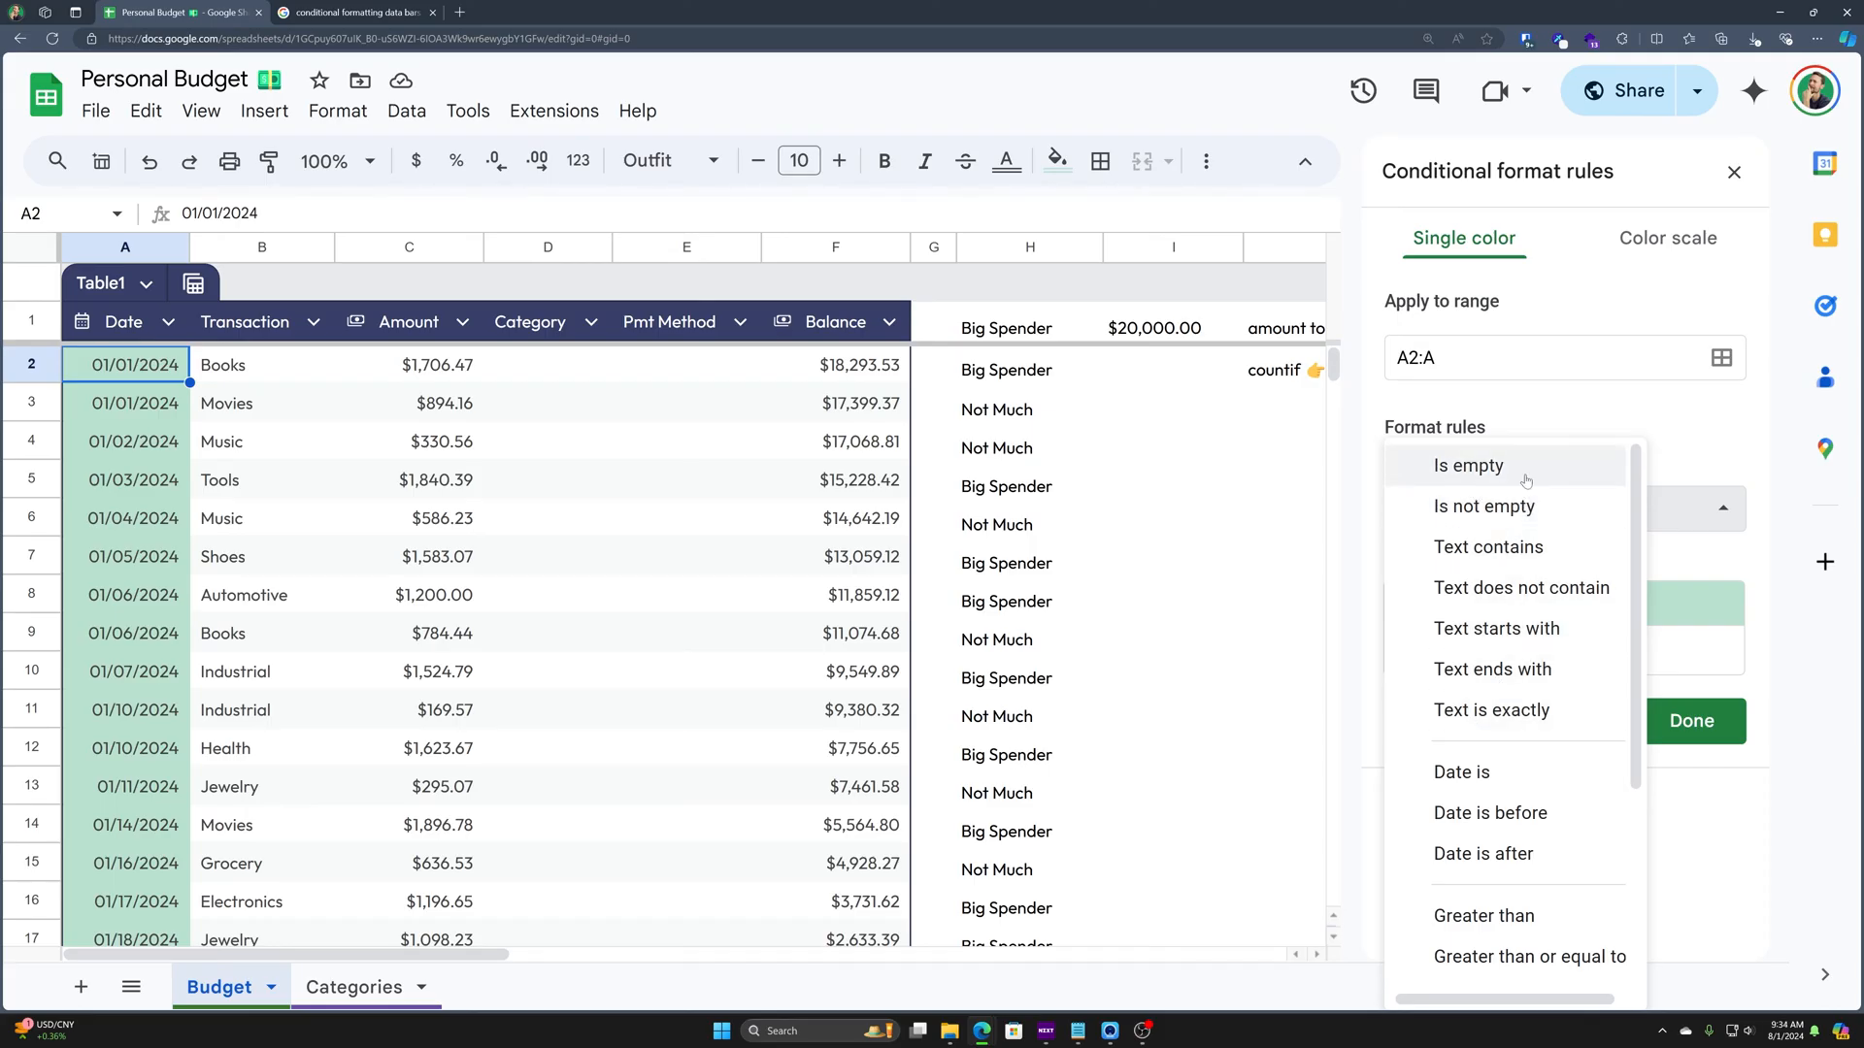
scroll(1531, 632, "down", 2)
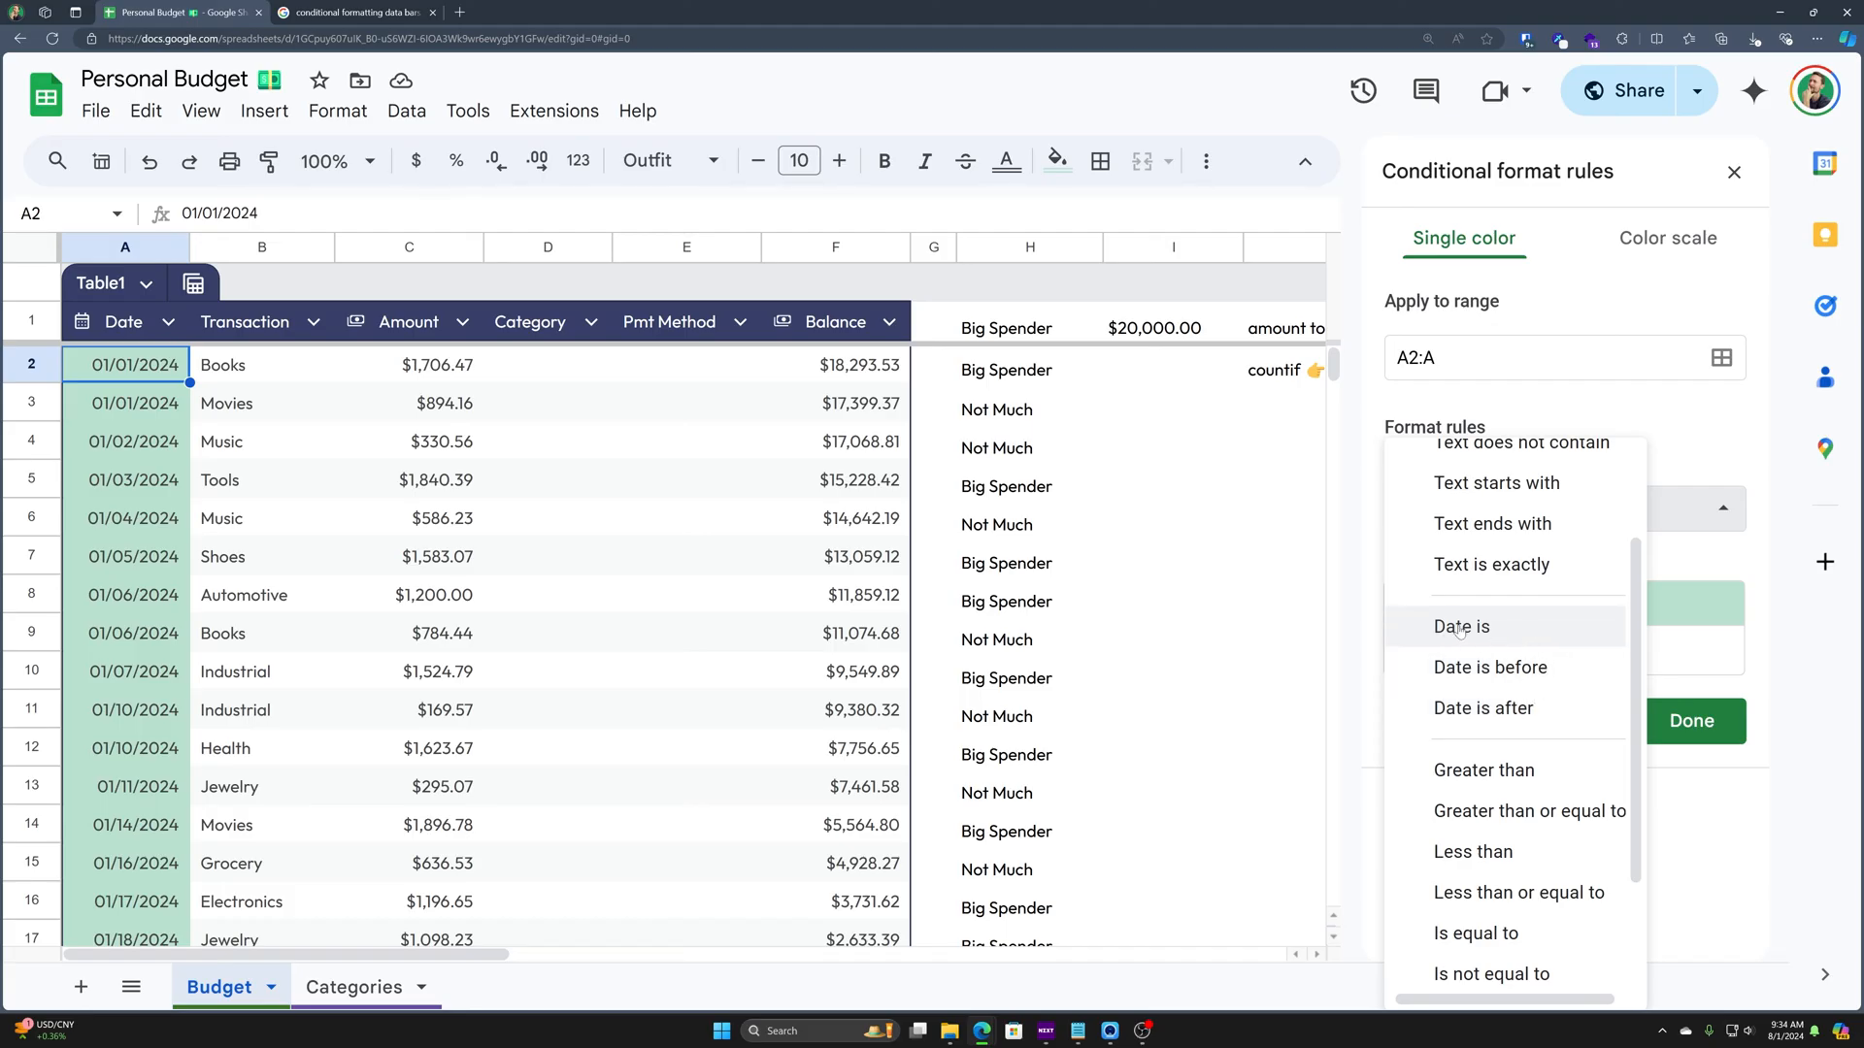
scroll(1514, 572, "down", 2)
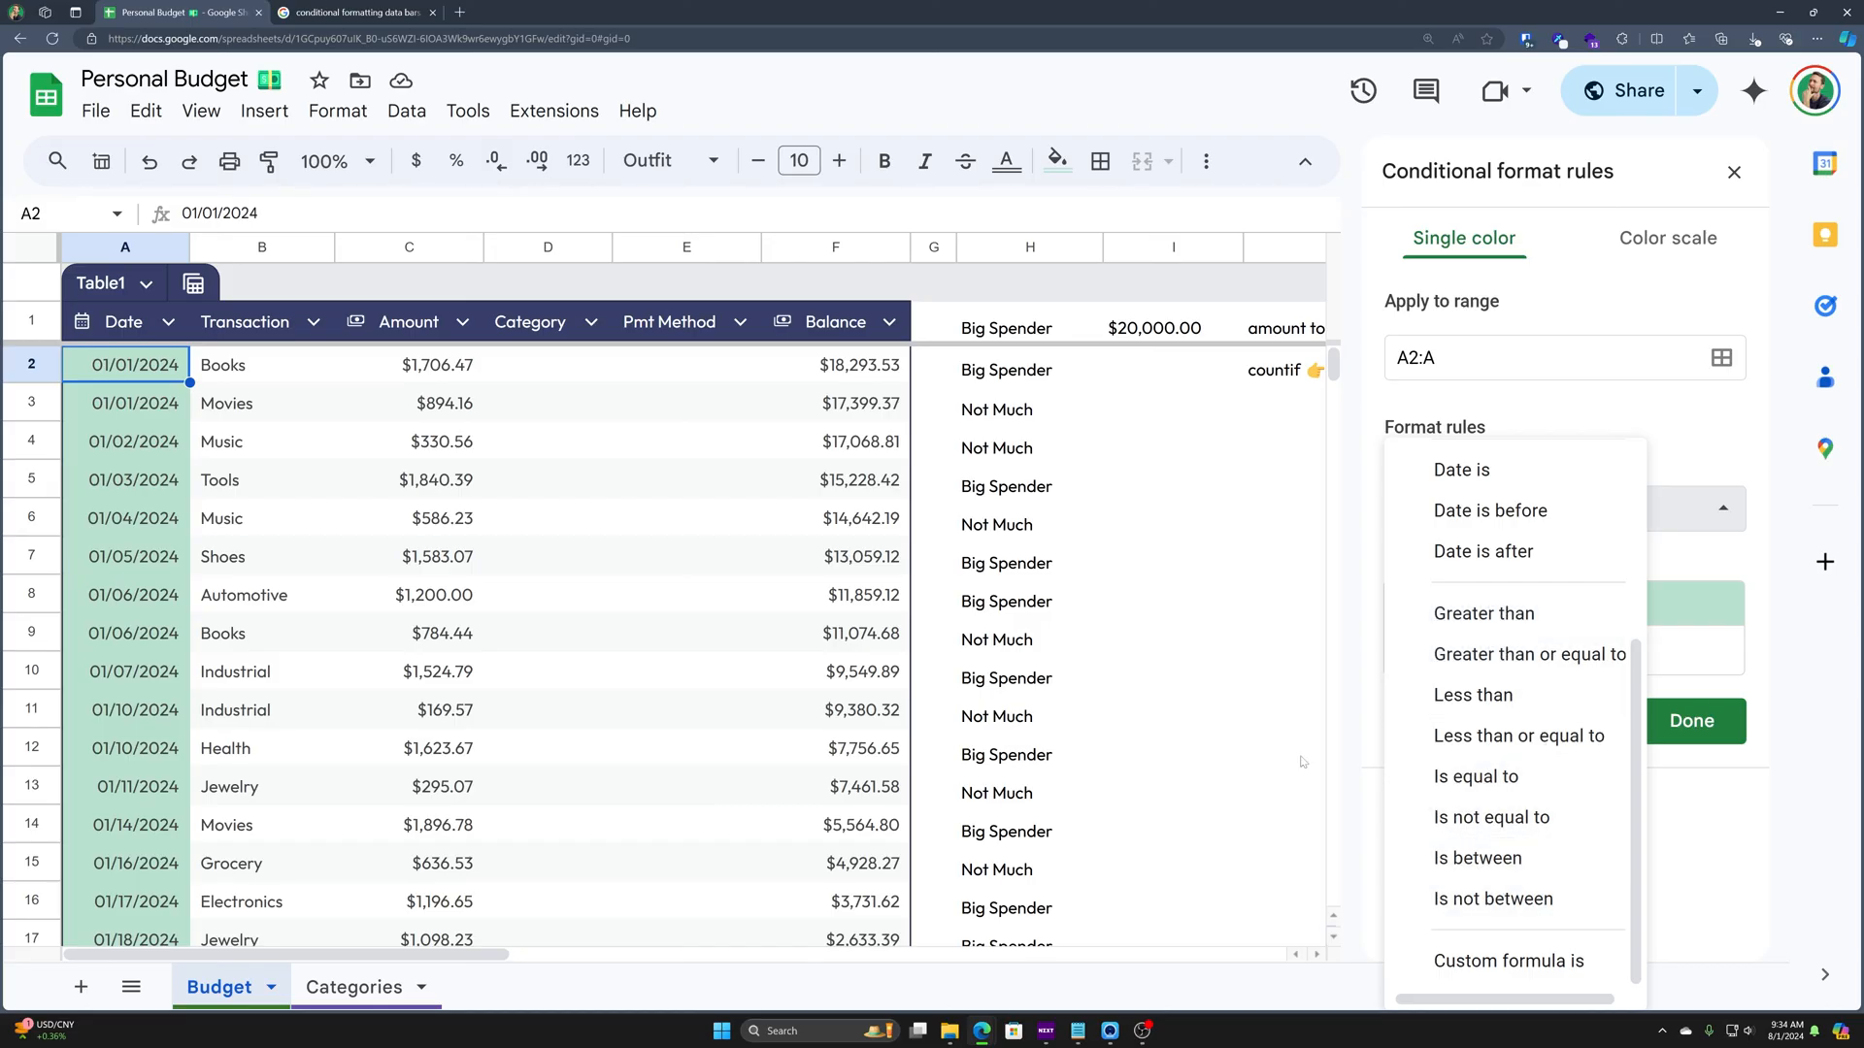
left_click(1541, 978)
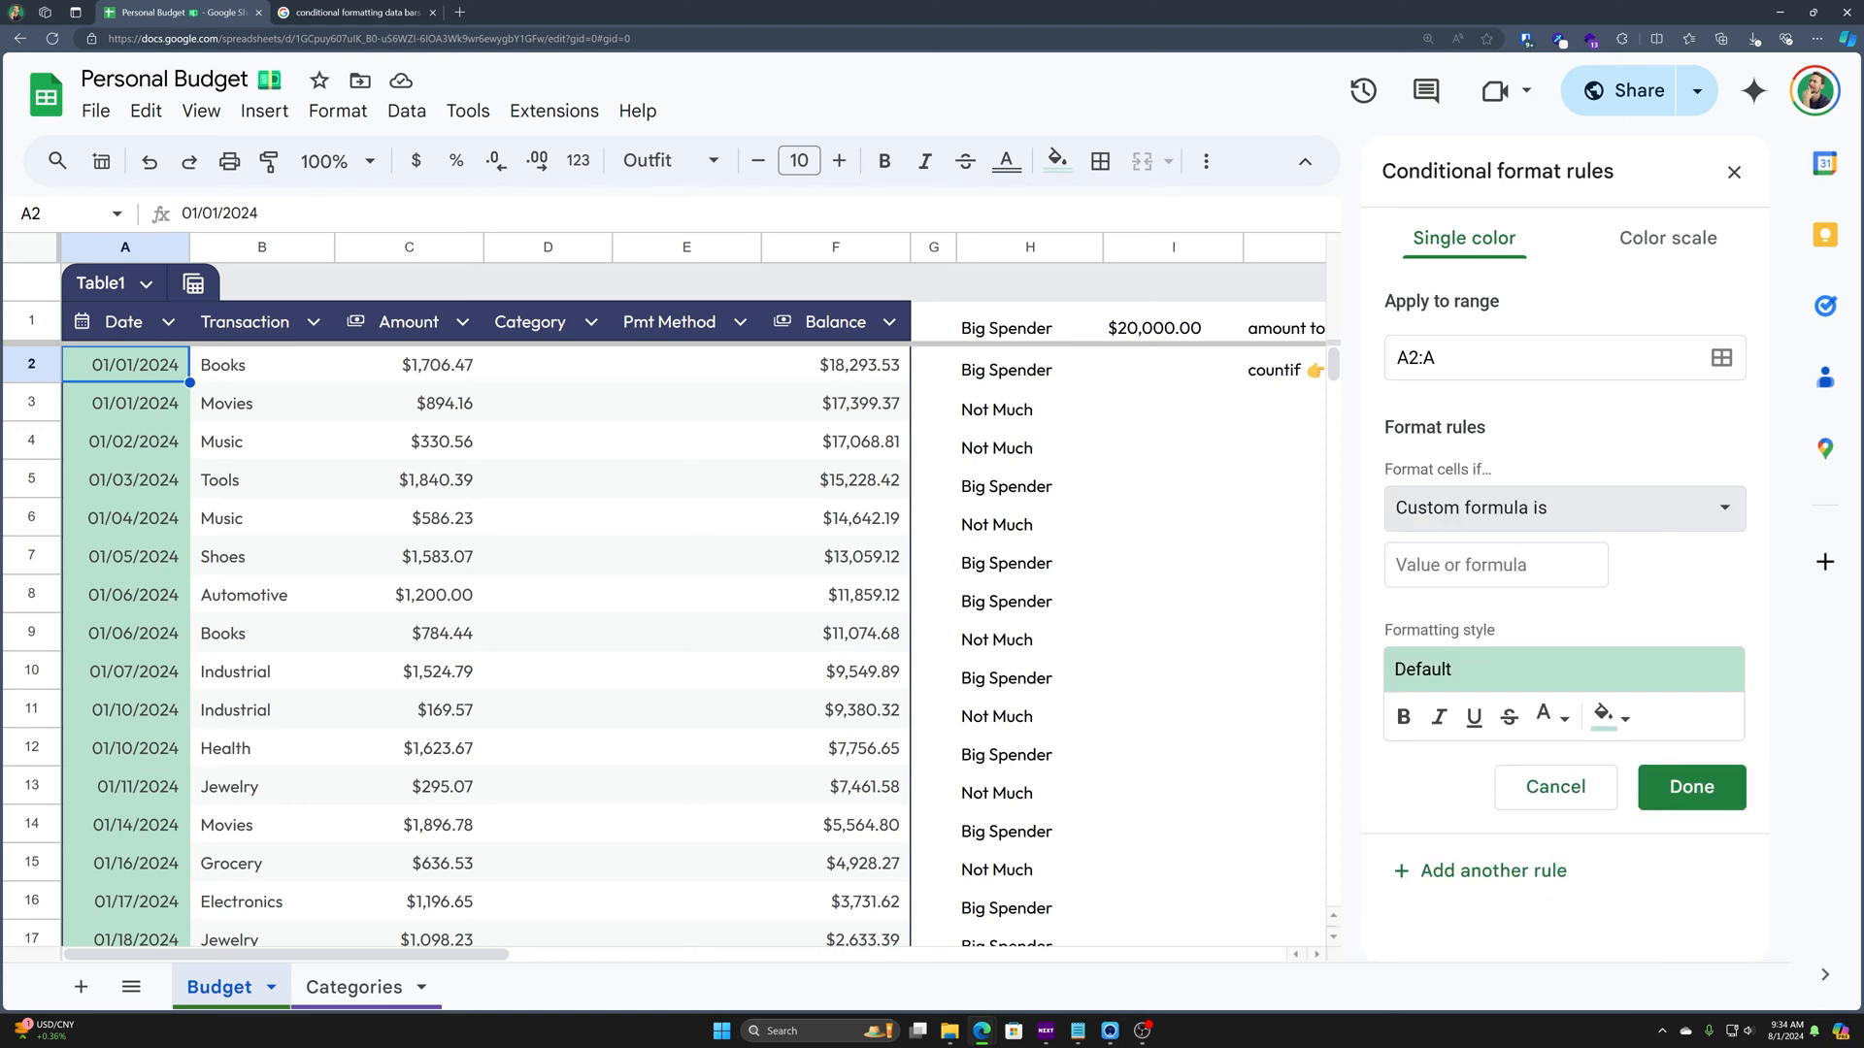
- Set the A2:A rule to format cells whose date is after the exact date 2/1/2024
left_click(1502, 506)
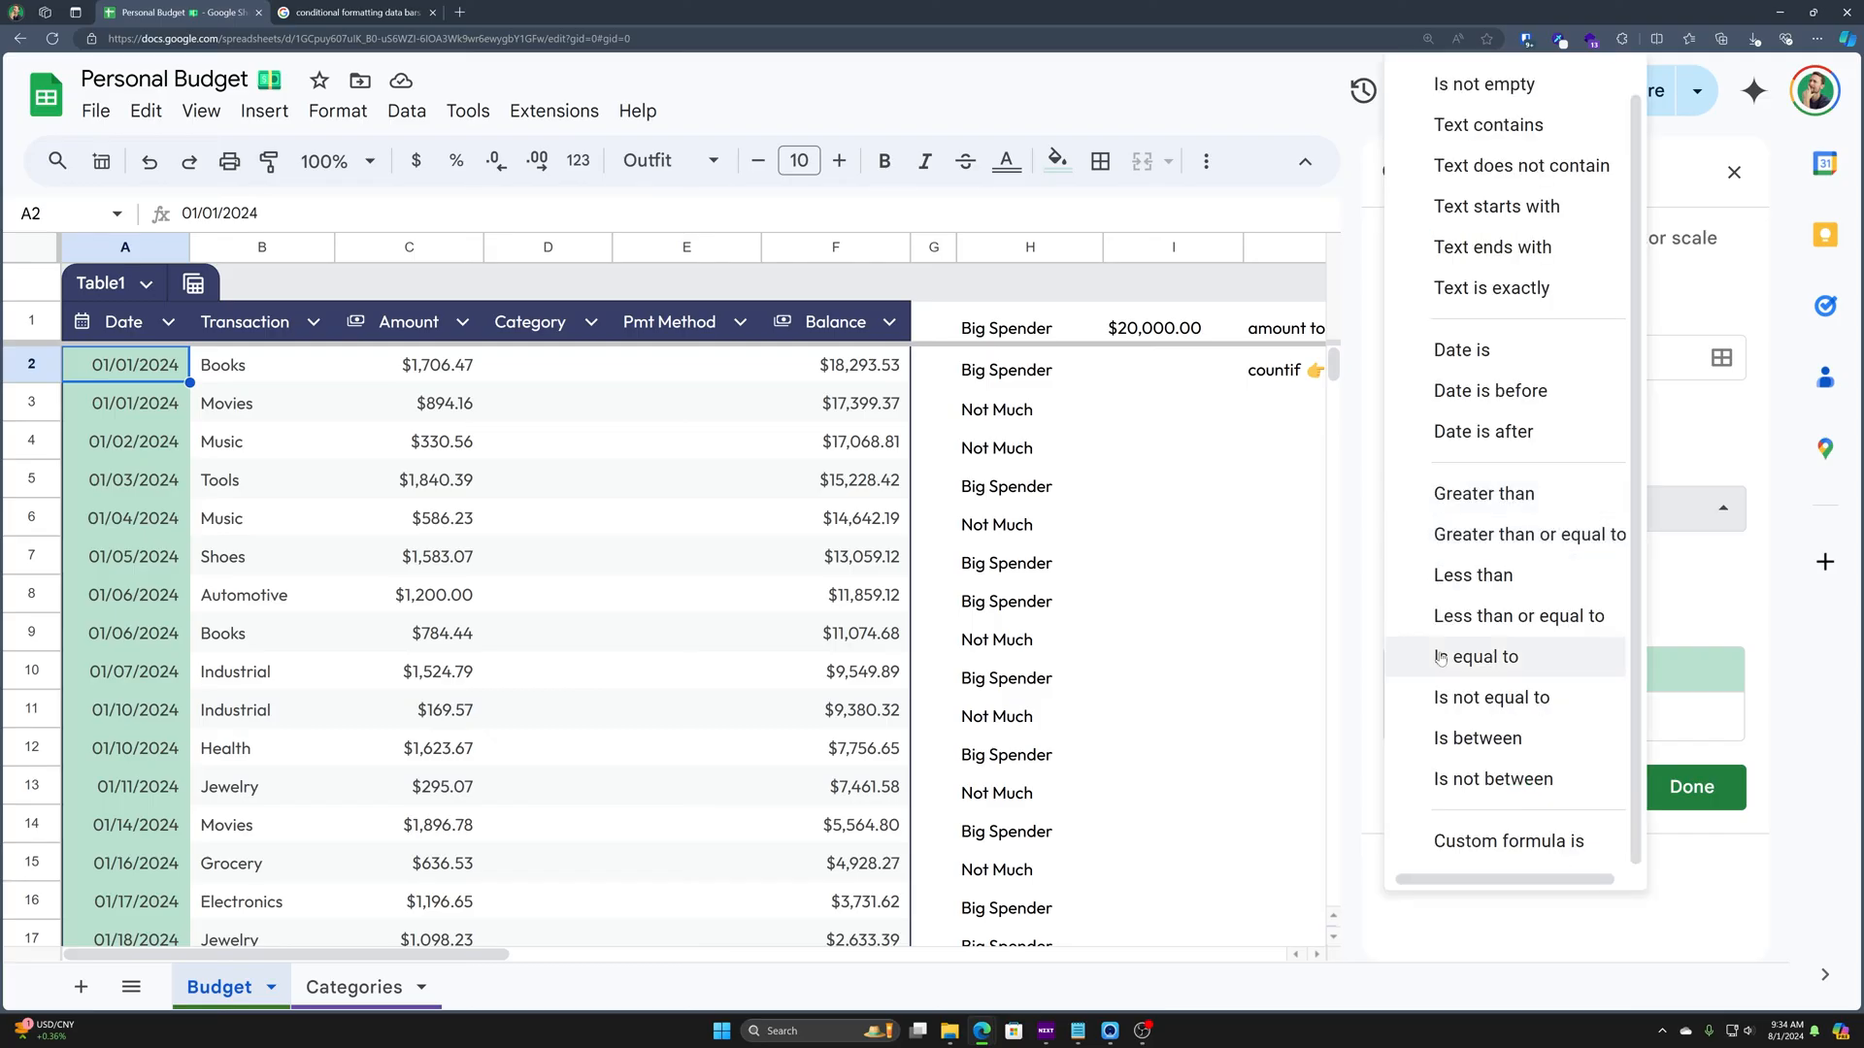
scroll(1532, 737, "up", 1)
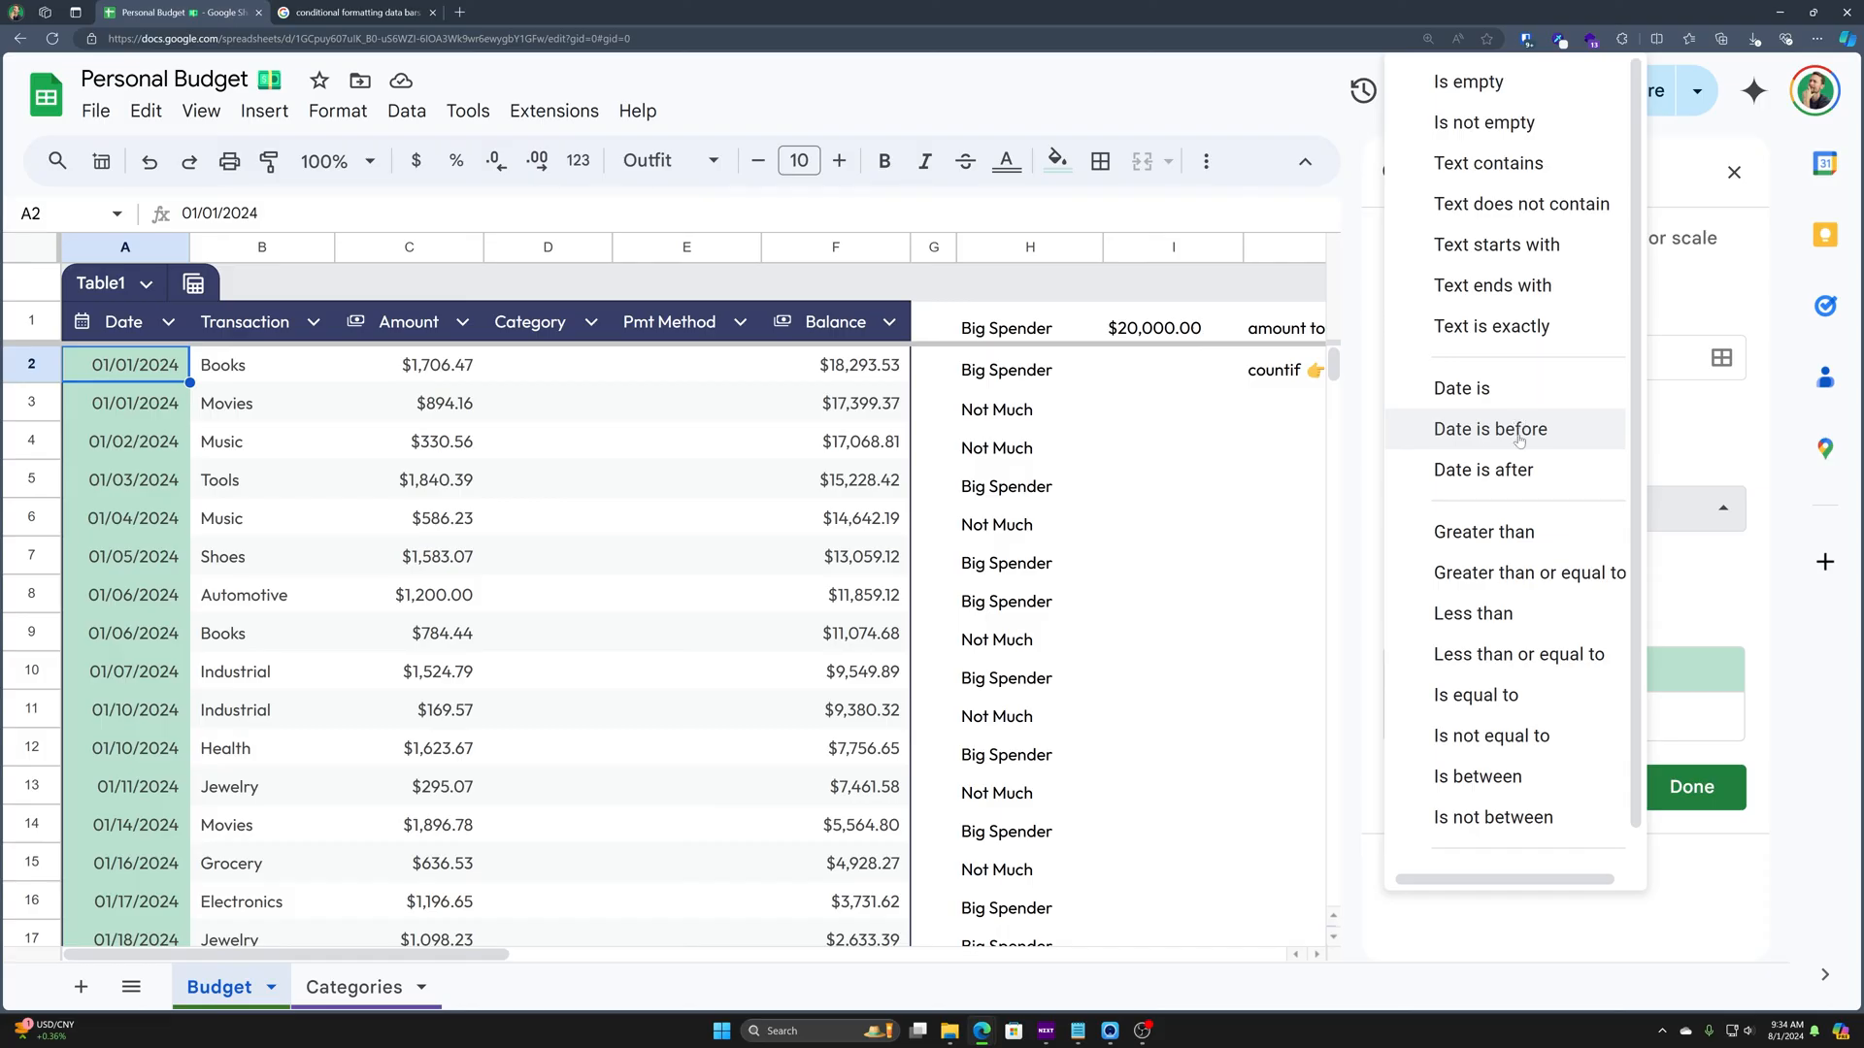
left_click(1500, 472)
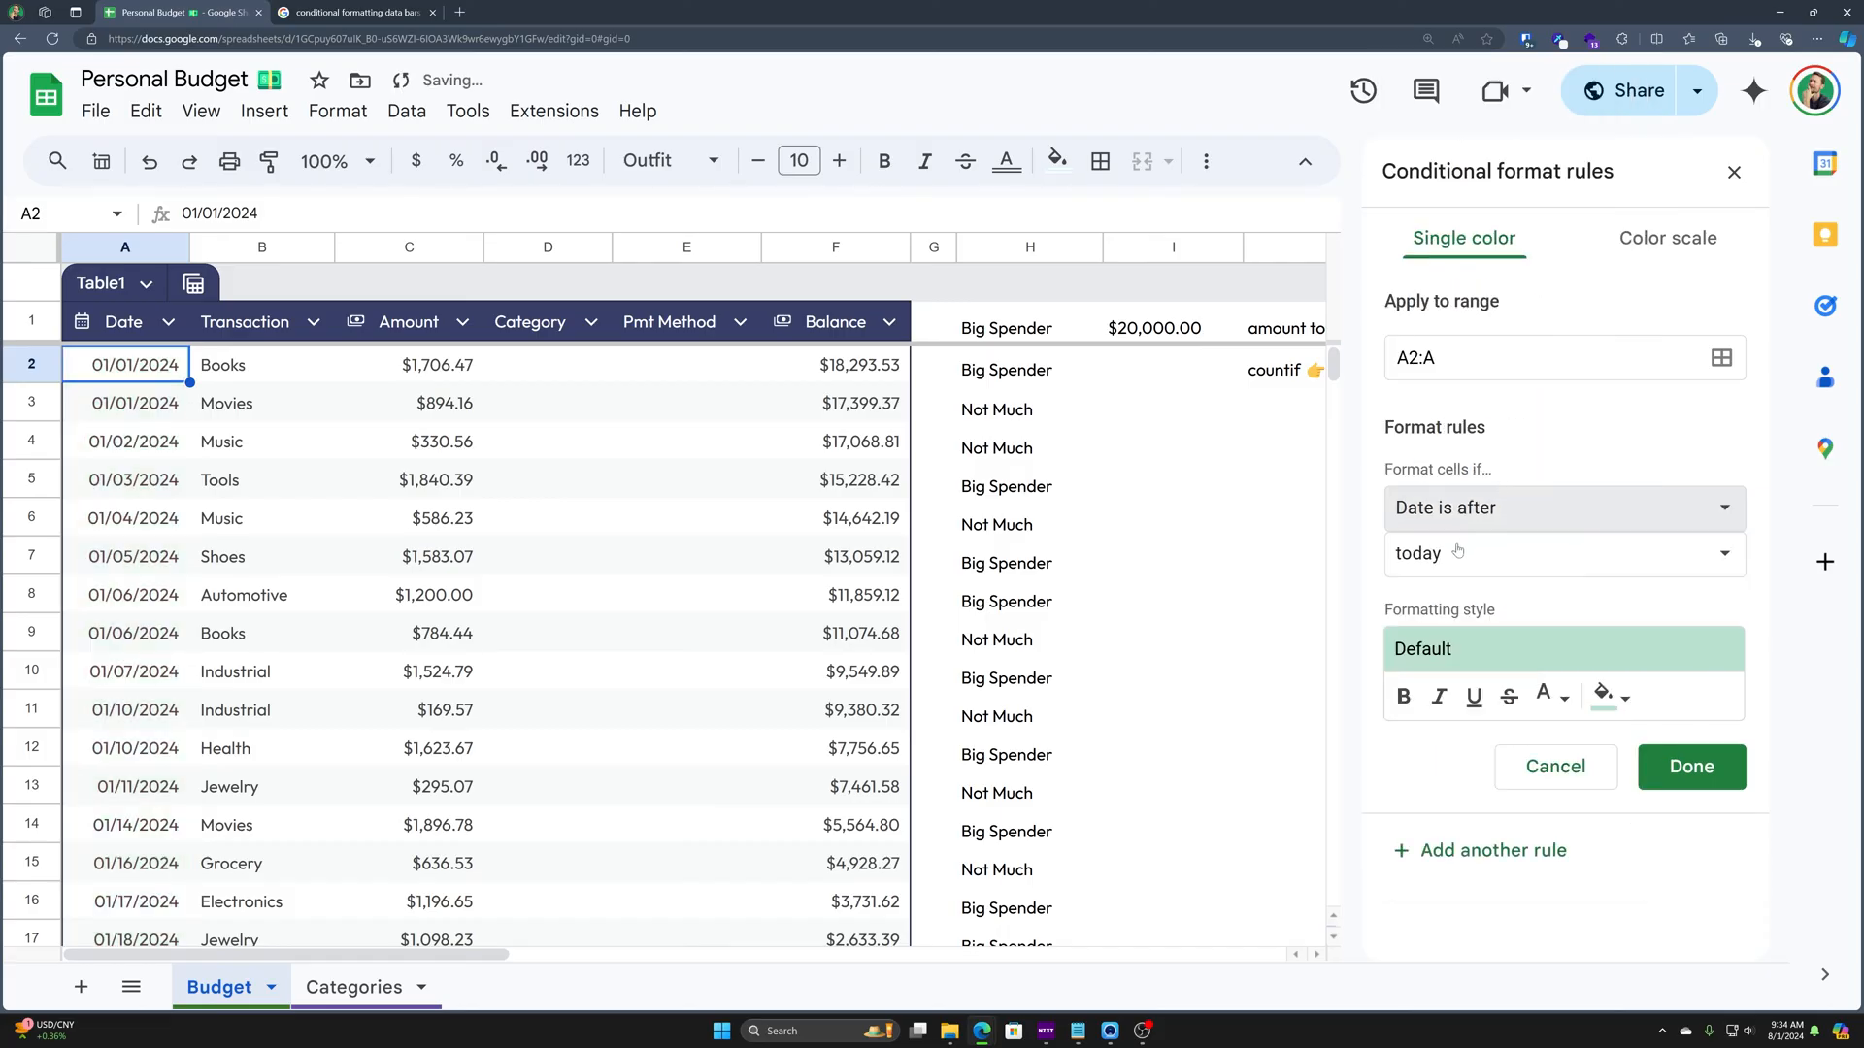
left_click(1480, 564)
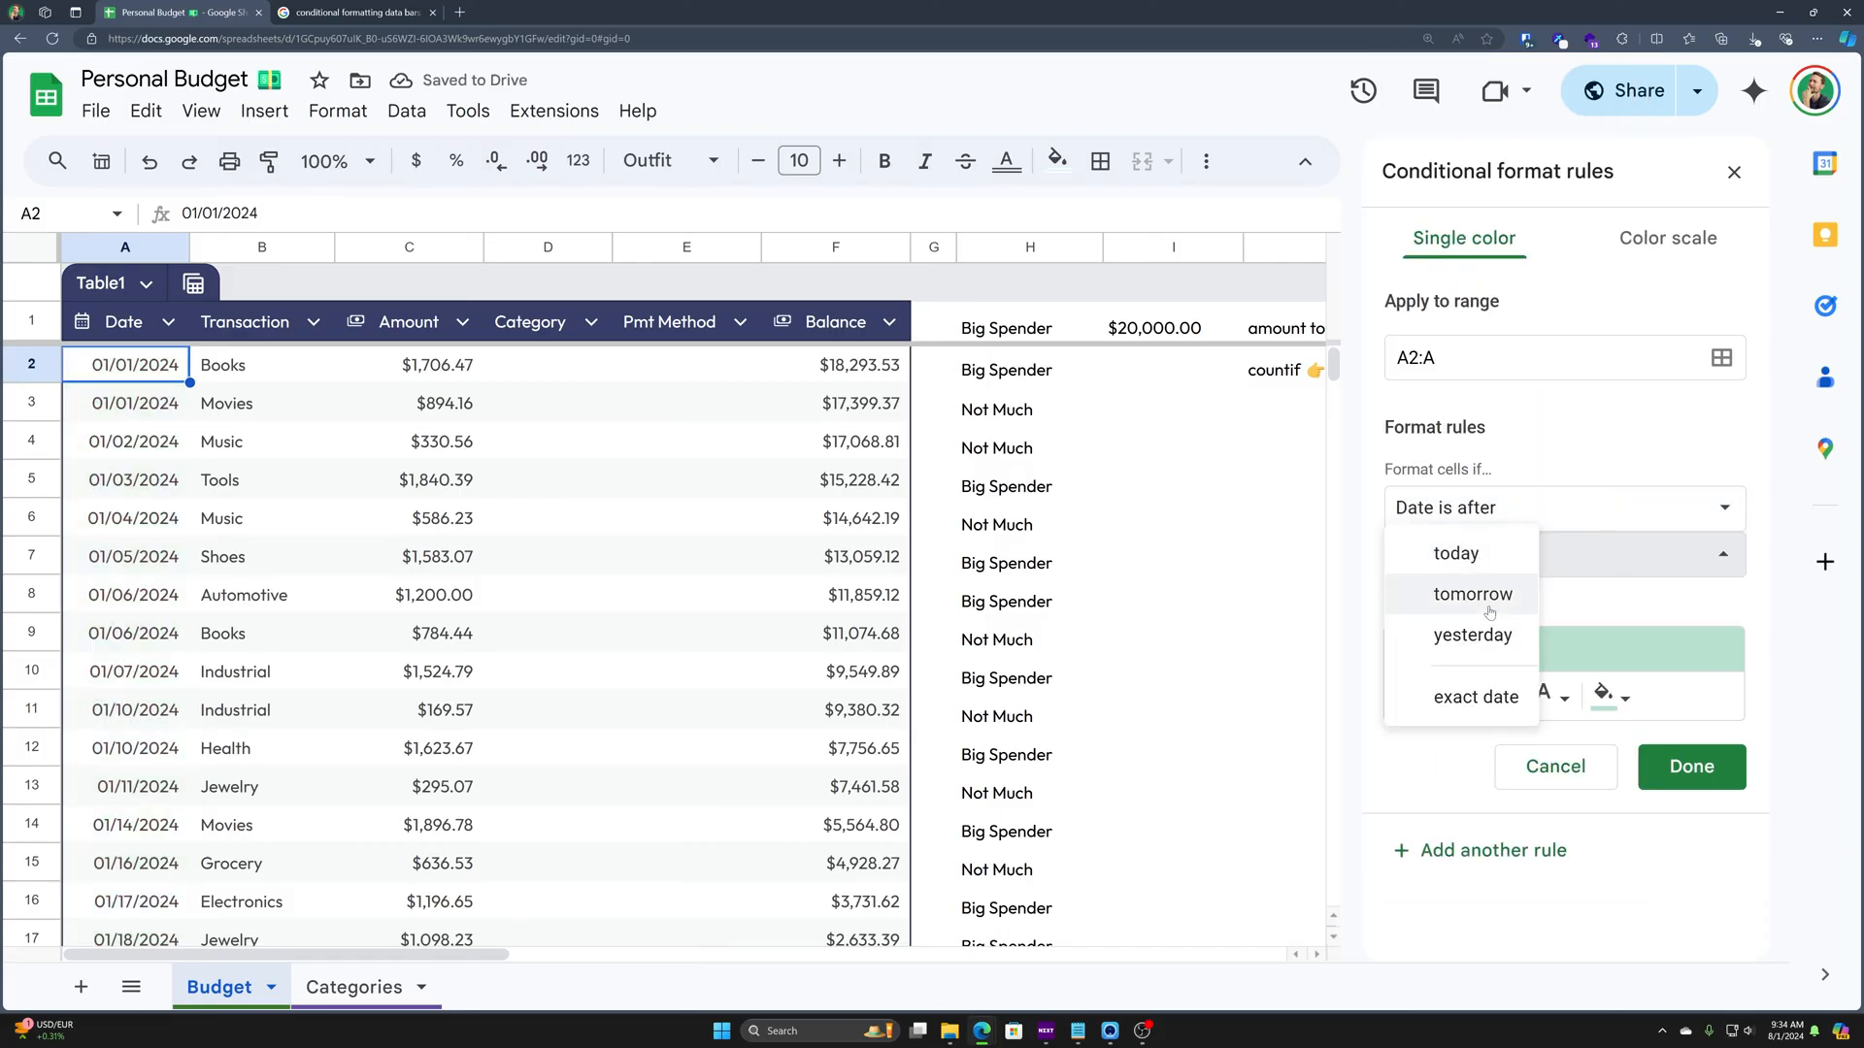
left_click(1482, 701)
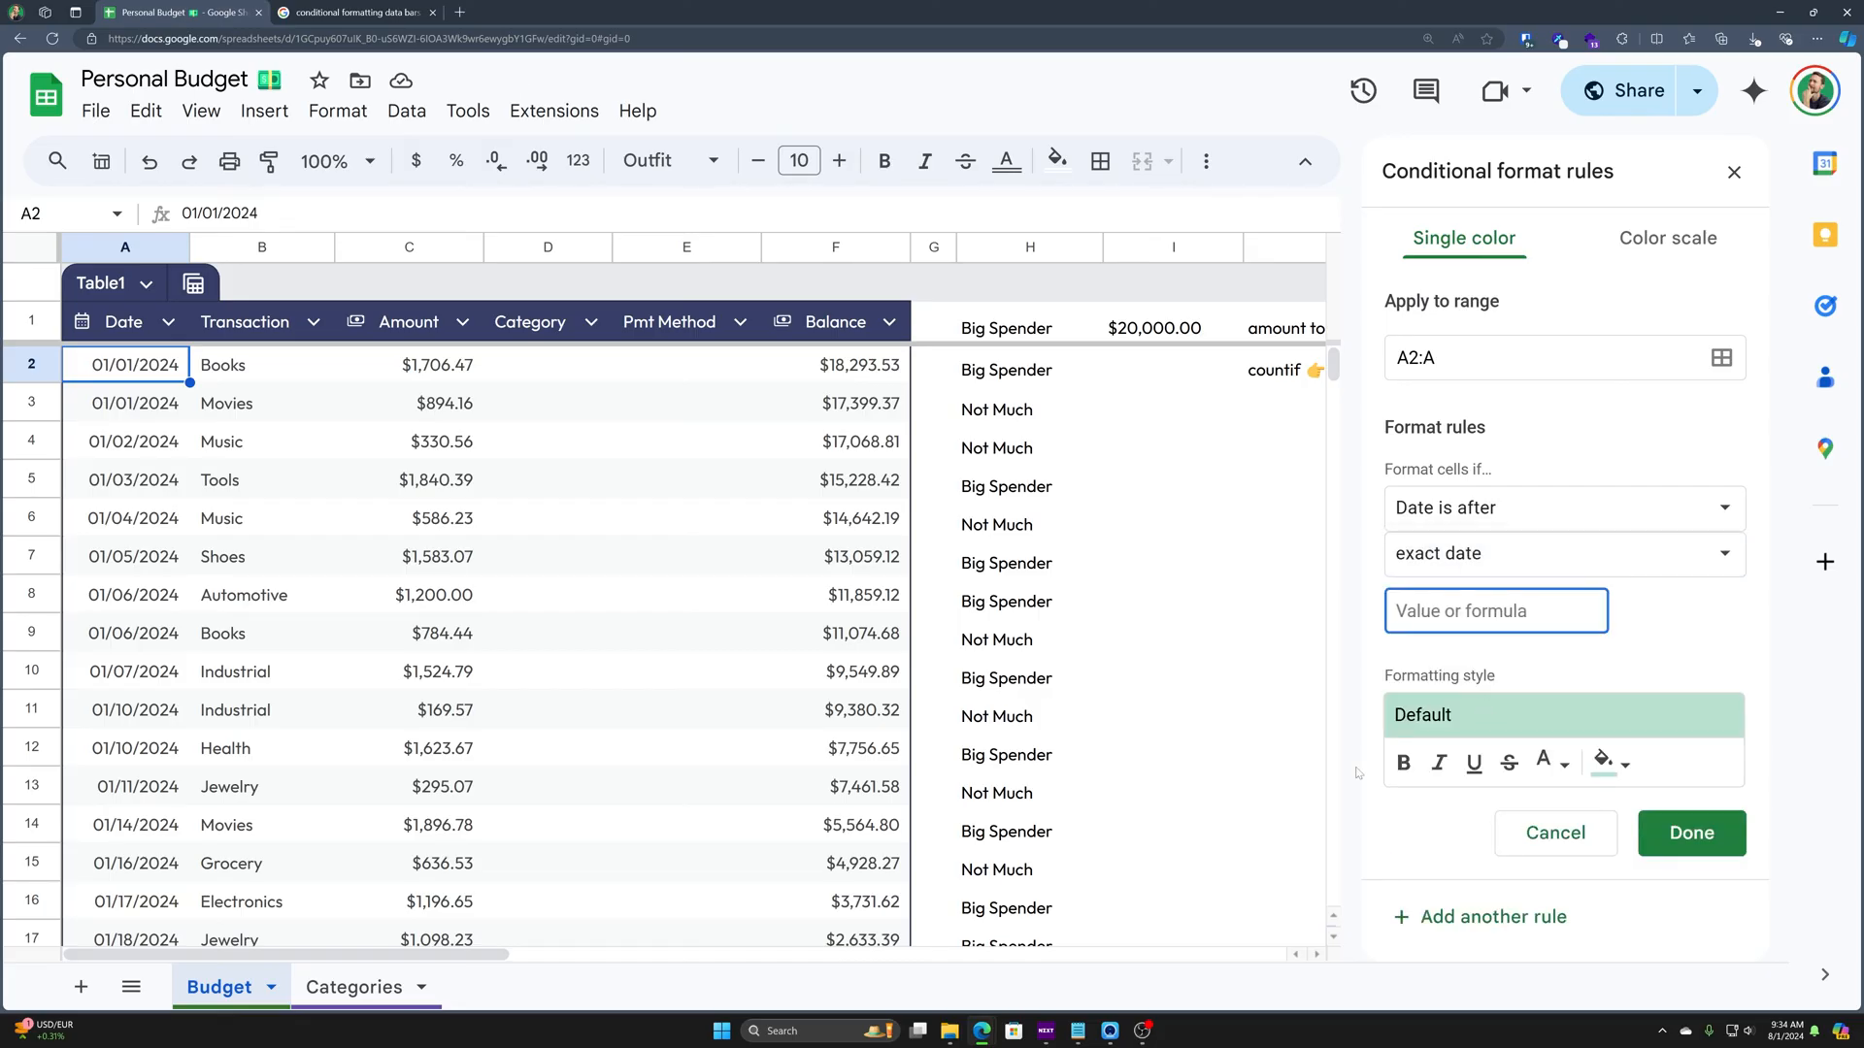
type("2/1/2024")
key("Return")
- Check which entries in the Date column are highlighted, selecting A29:A42 around the start of February
scroll(181, 716, "down", 8)
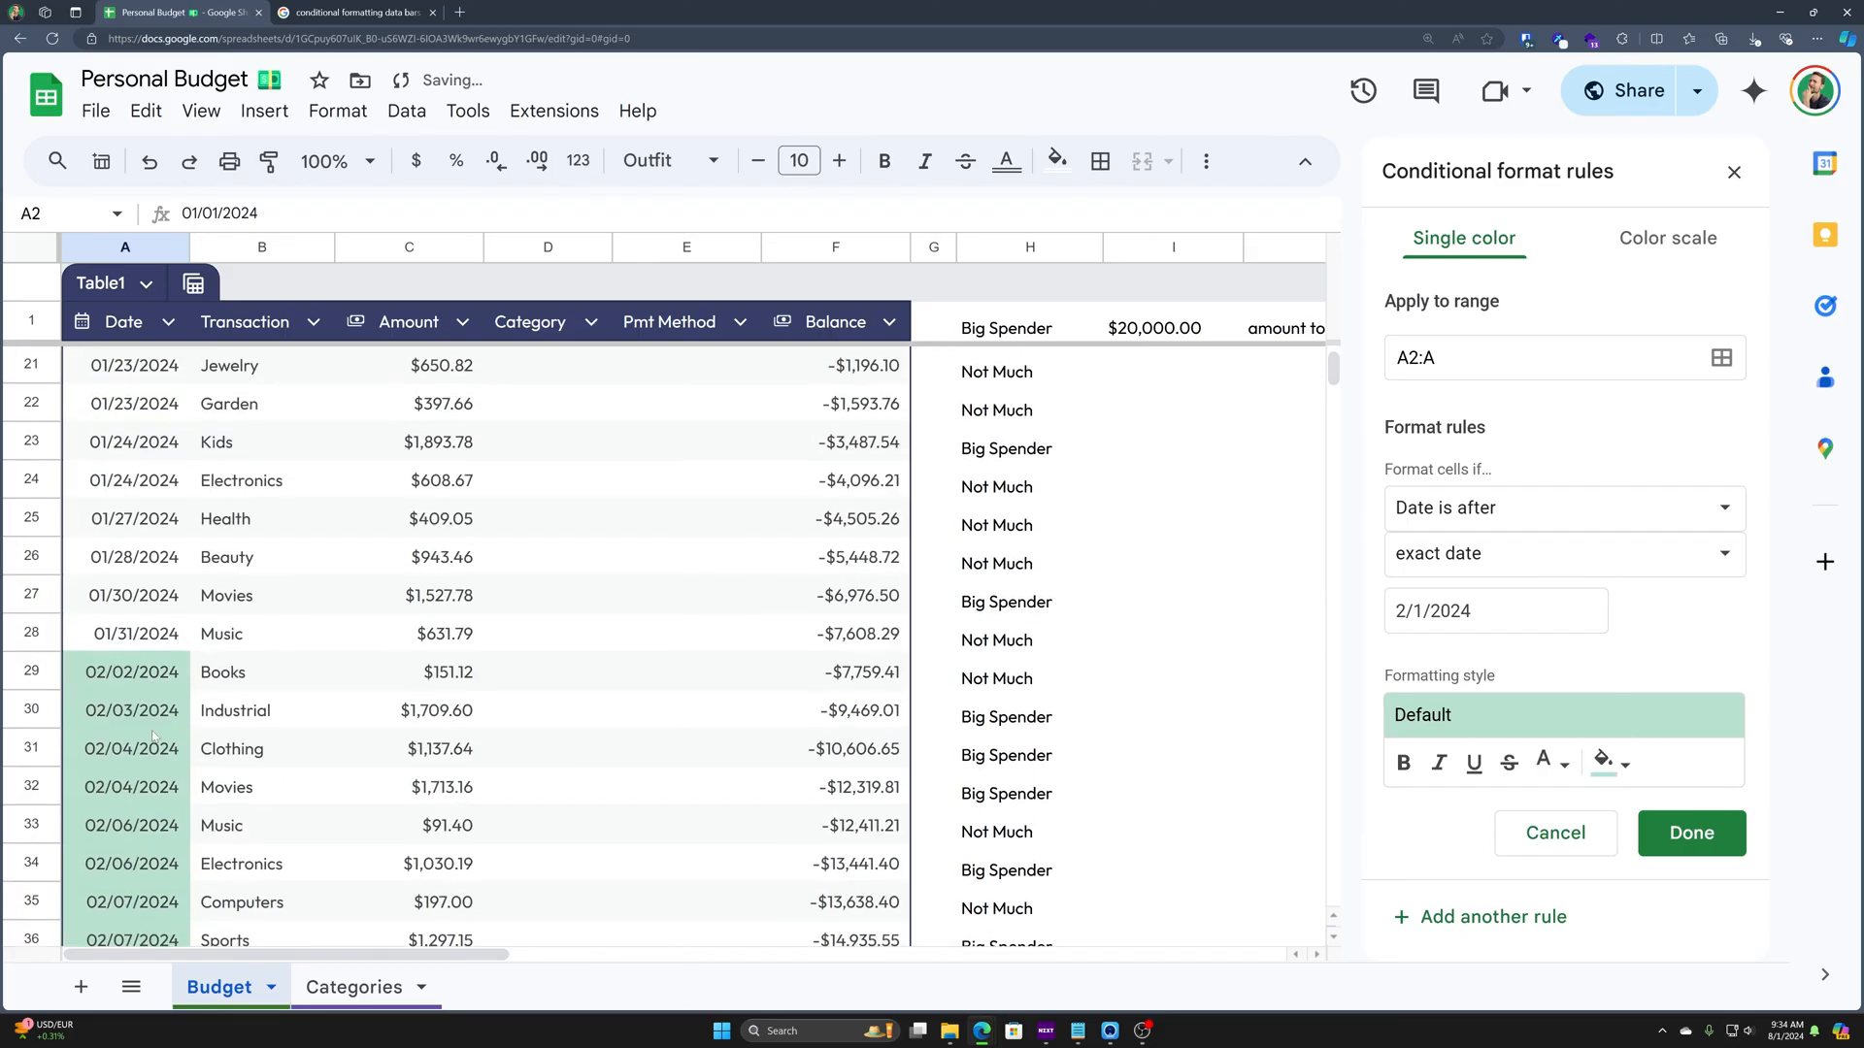
scroll(181, 715, "down", 2)
left_click(150, 382)
left_click_drag(150, 381, 160, 878)
scroll(165, 854, "down", 3)
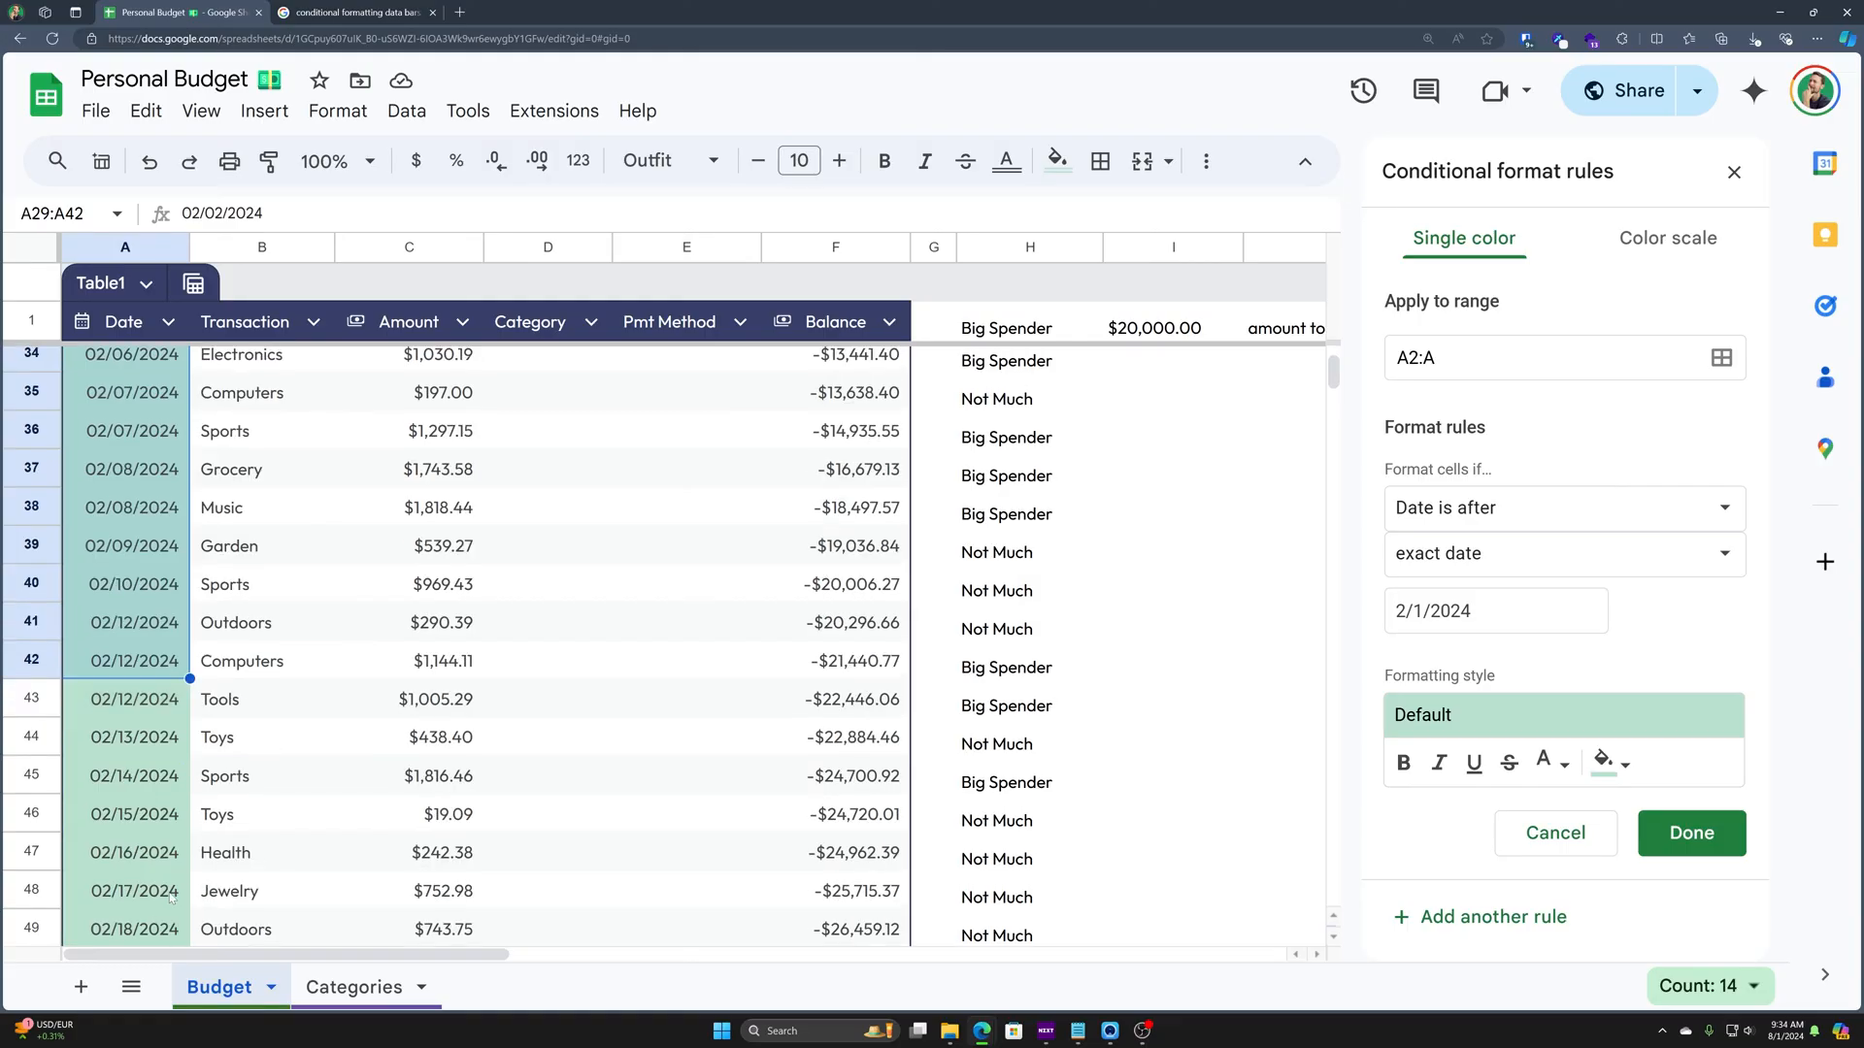
scroll(160, 834, "up", 4)
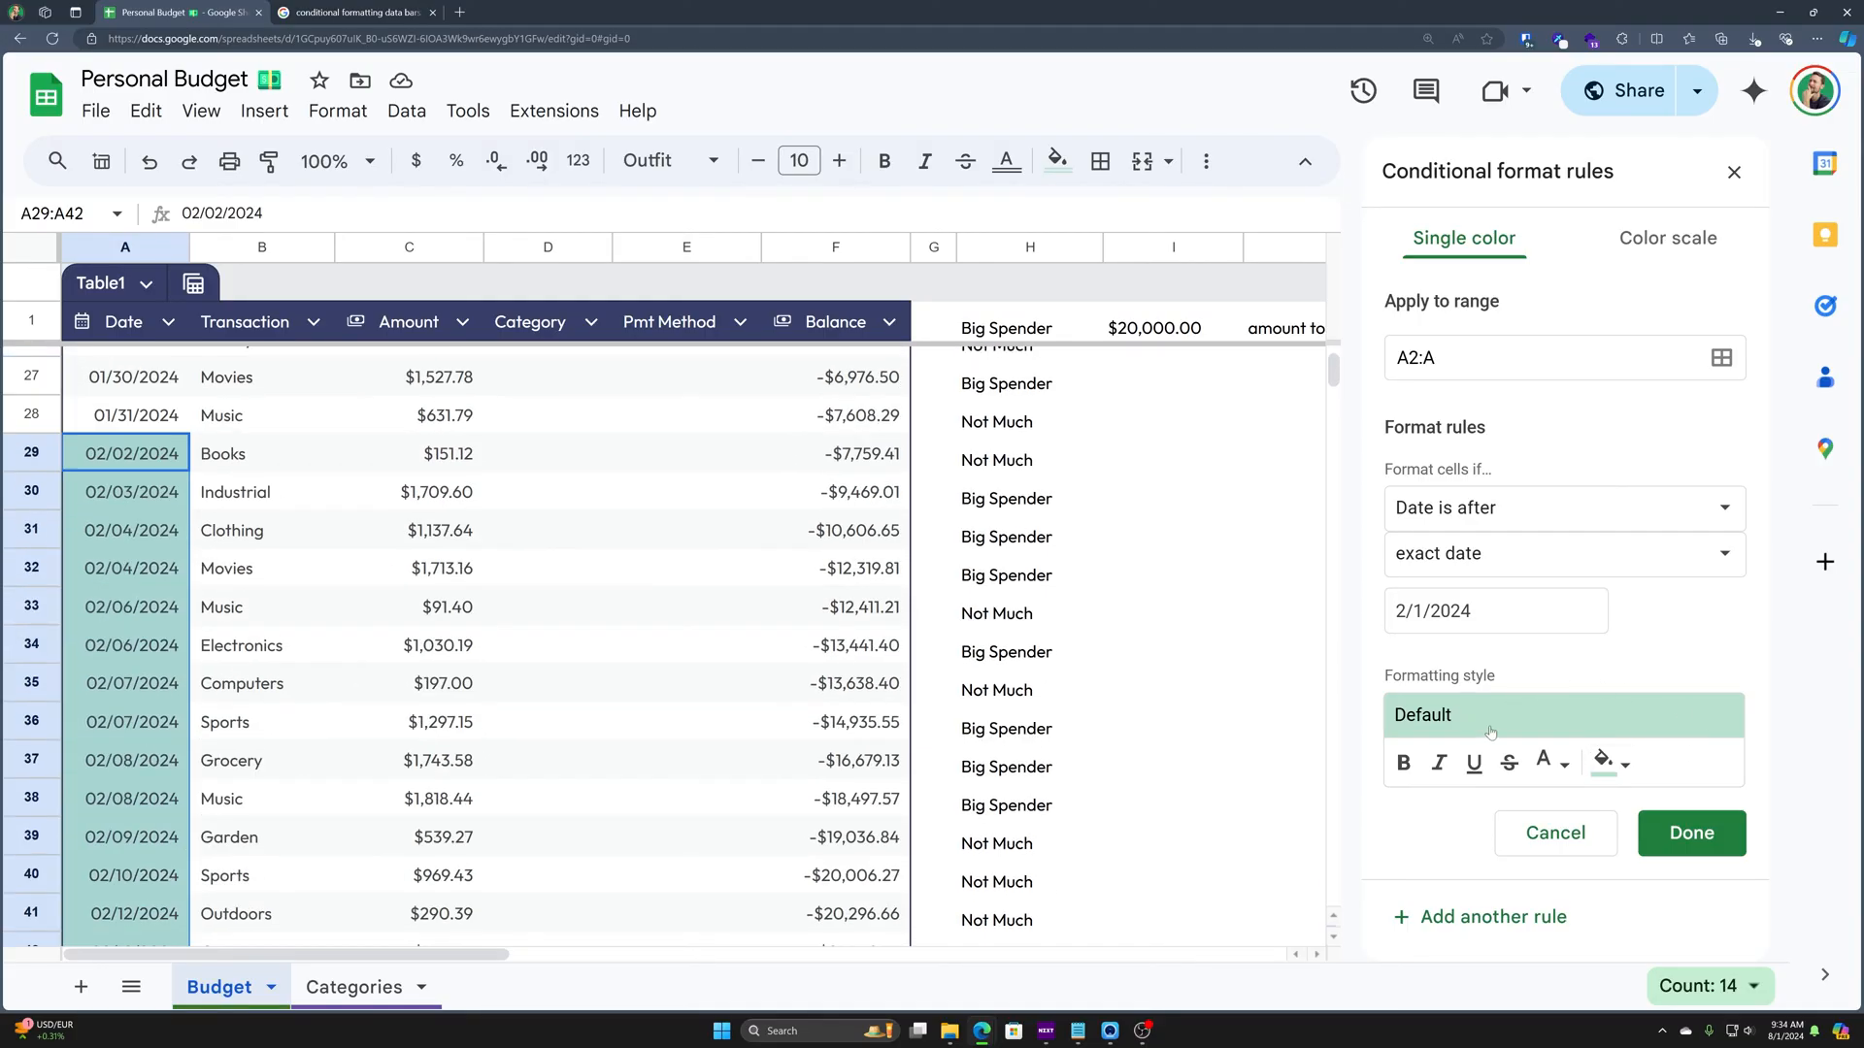
scroll(417, 649, "down", 1)
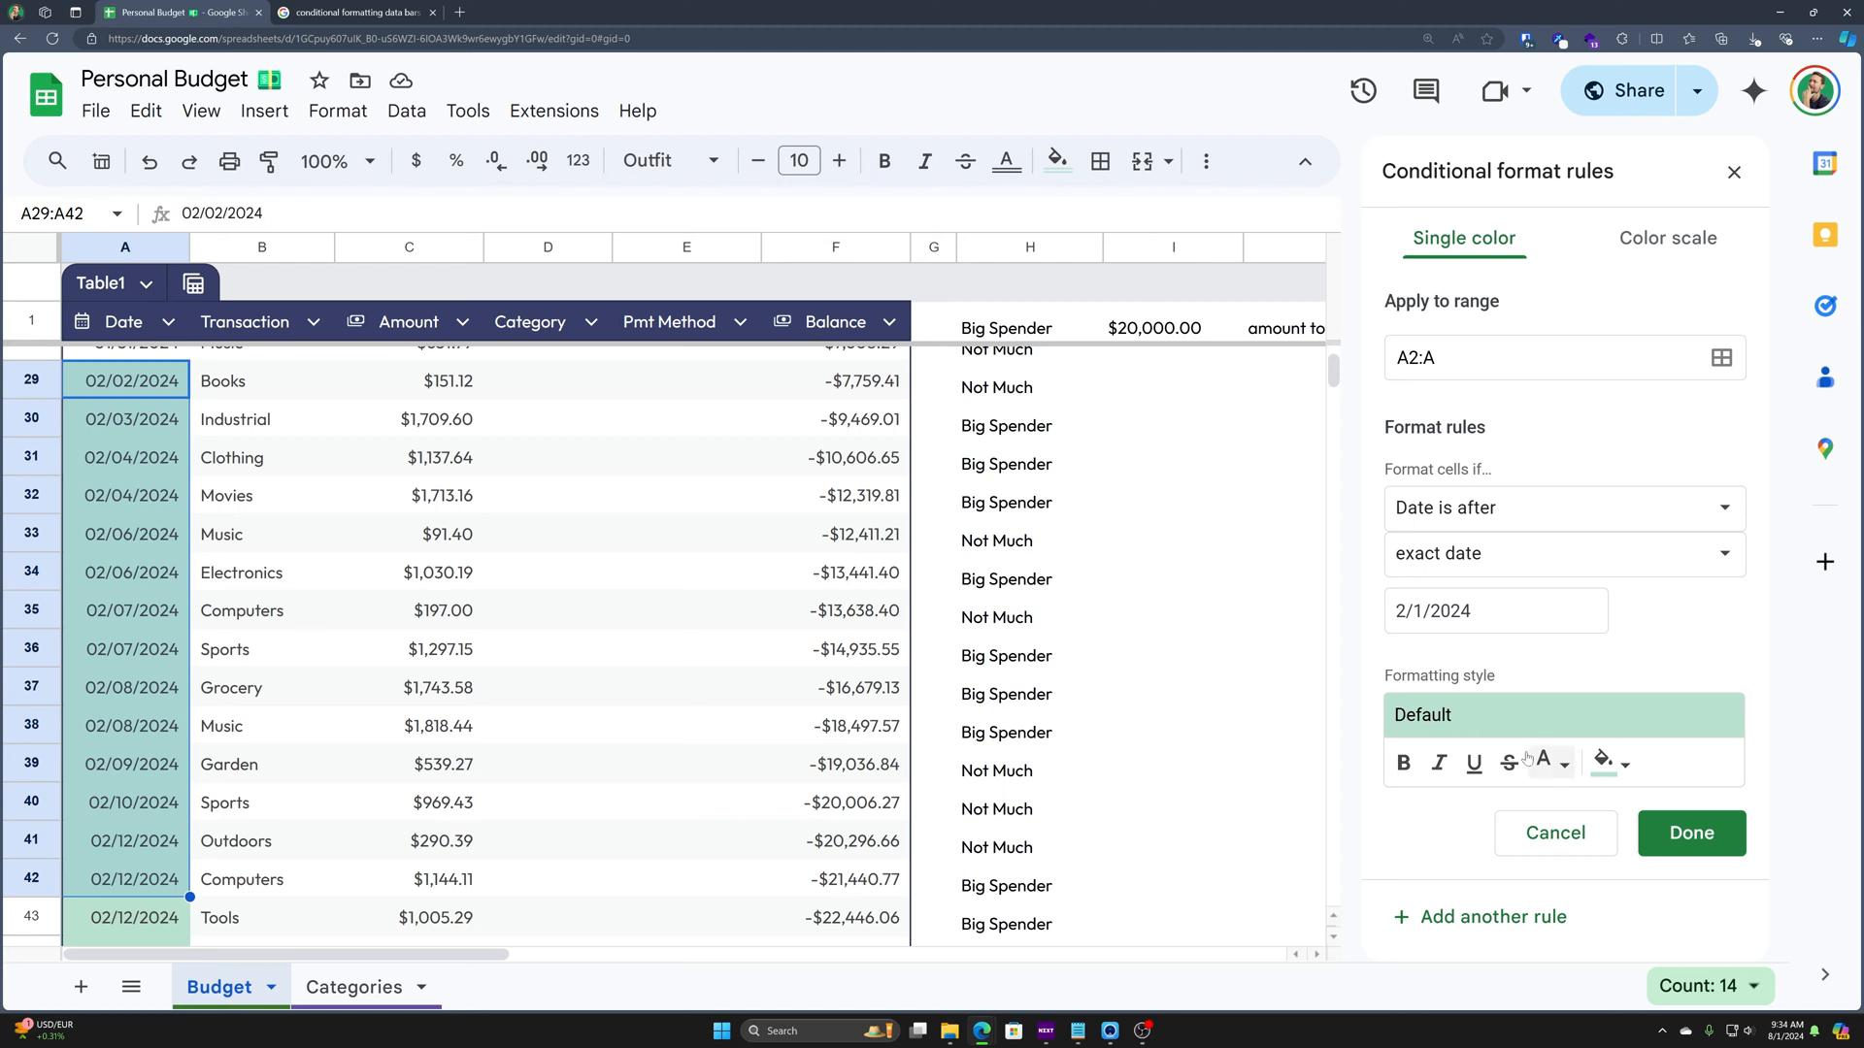
- Make the rule's text style bold, italic, underlined and struck through
left_click(1402, 763)
left_click(1438, 764)
left_click(1473, 765)
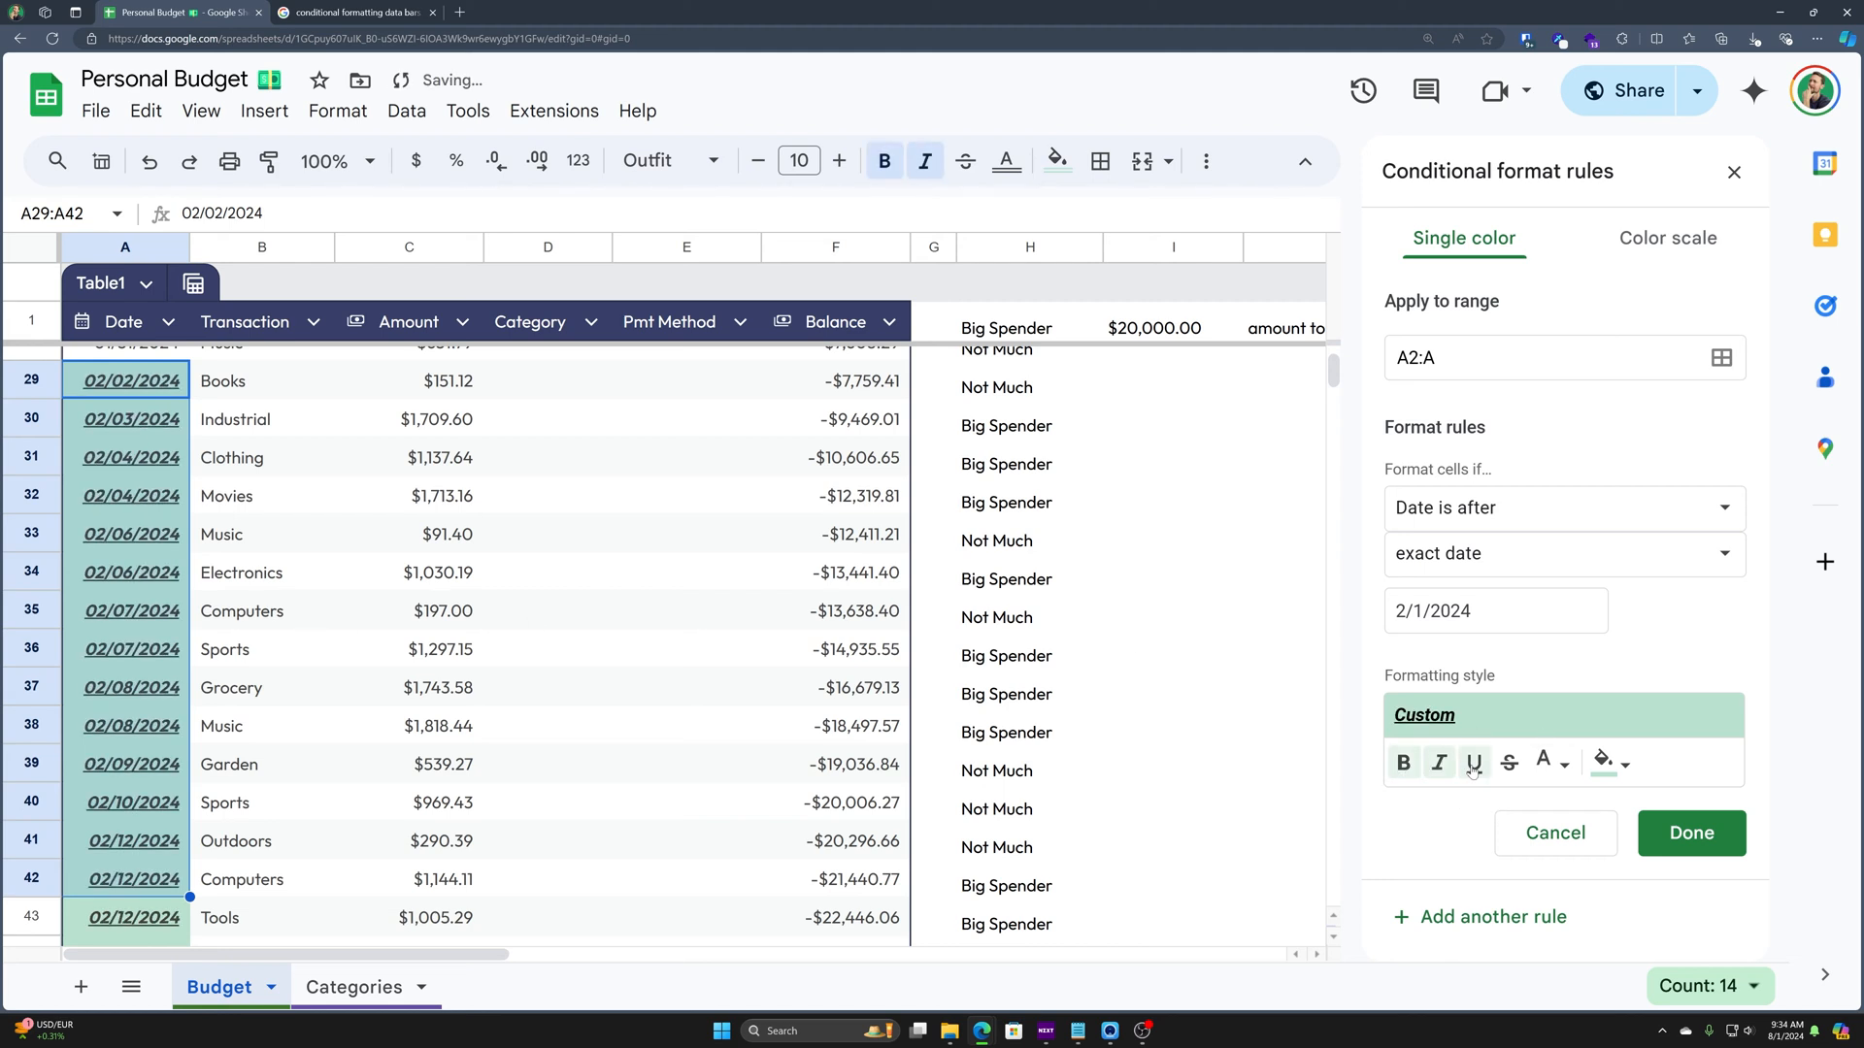
left_click(1508, 764)
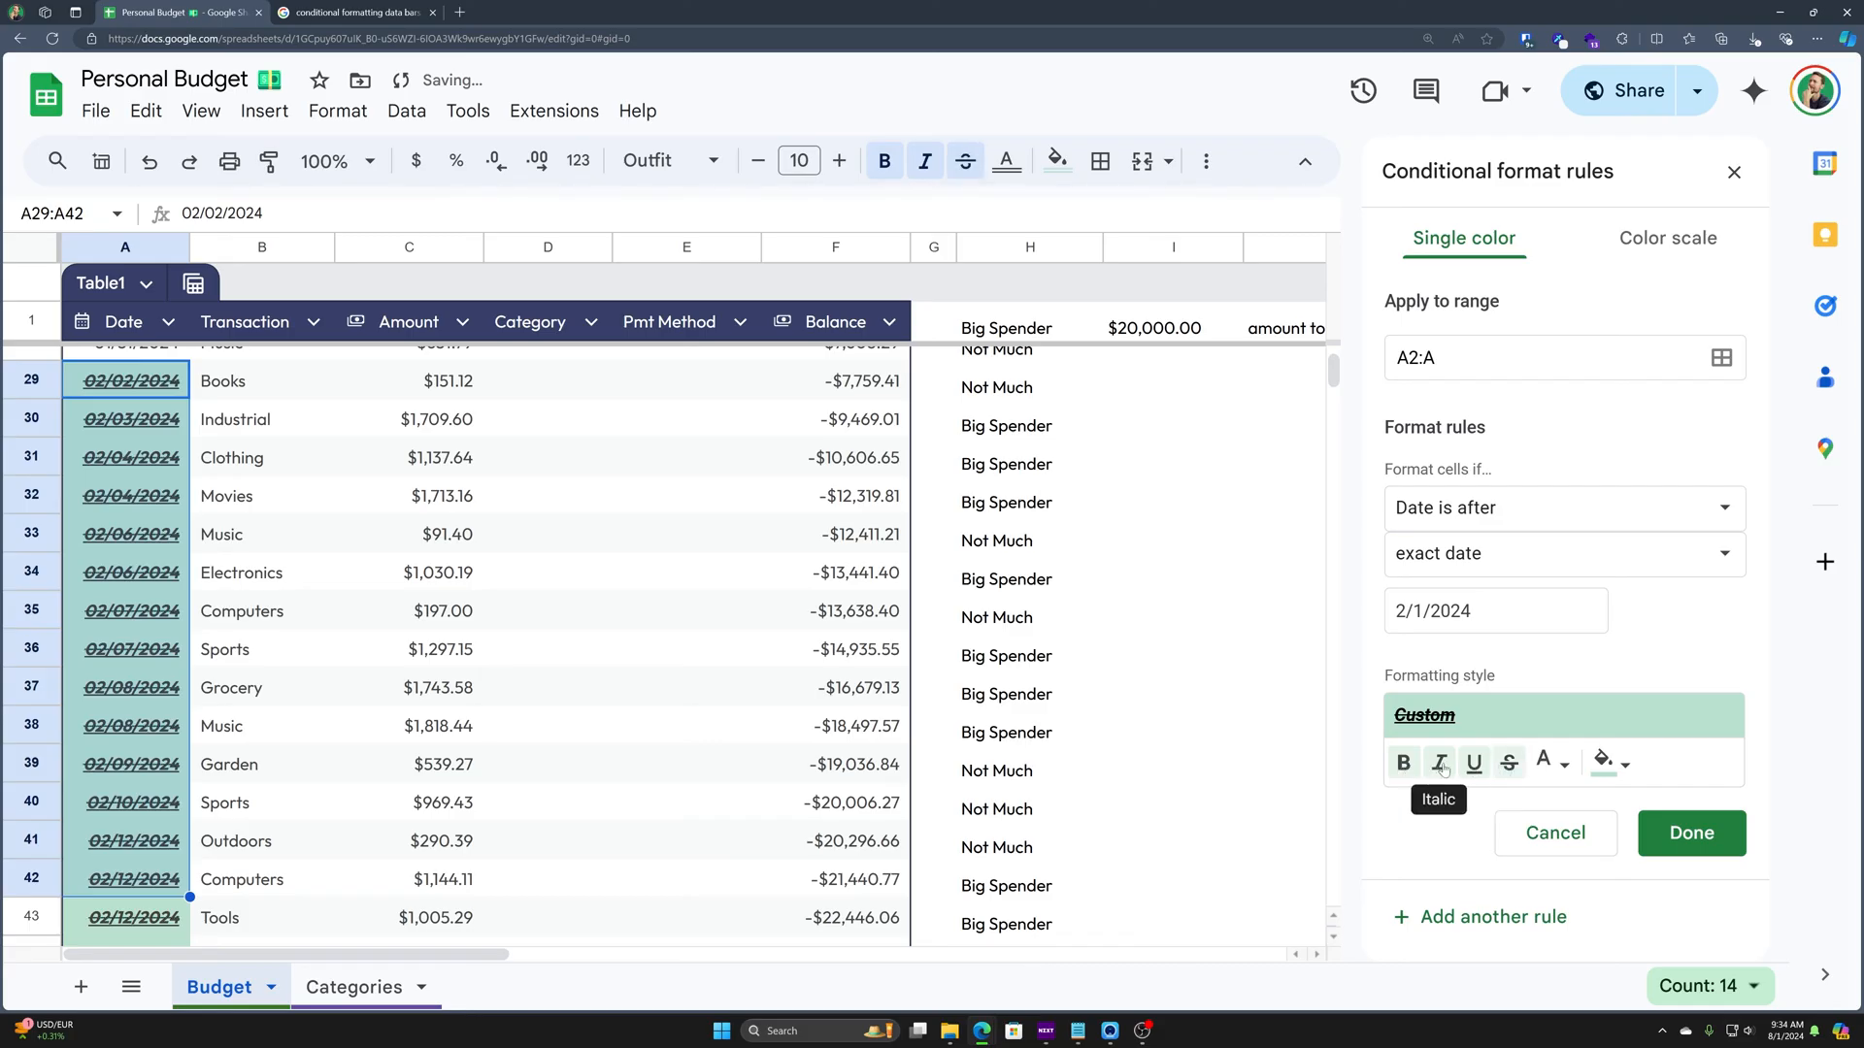
- Give the rule's formatting style a custom red text color and a bright green fill
left_click(1549, 763)
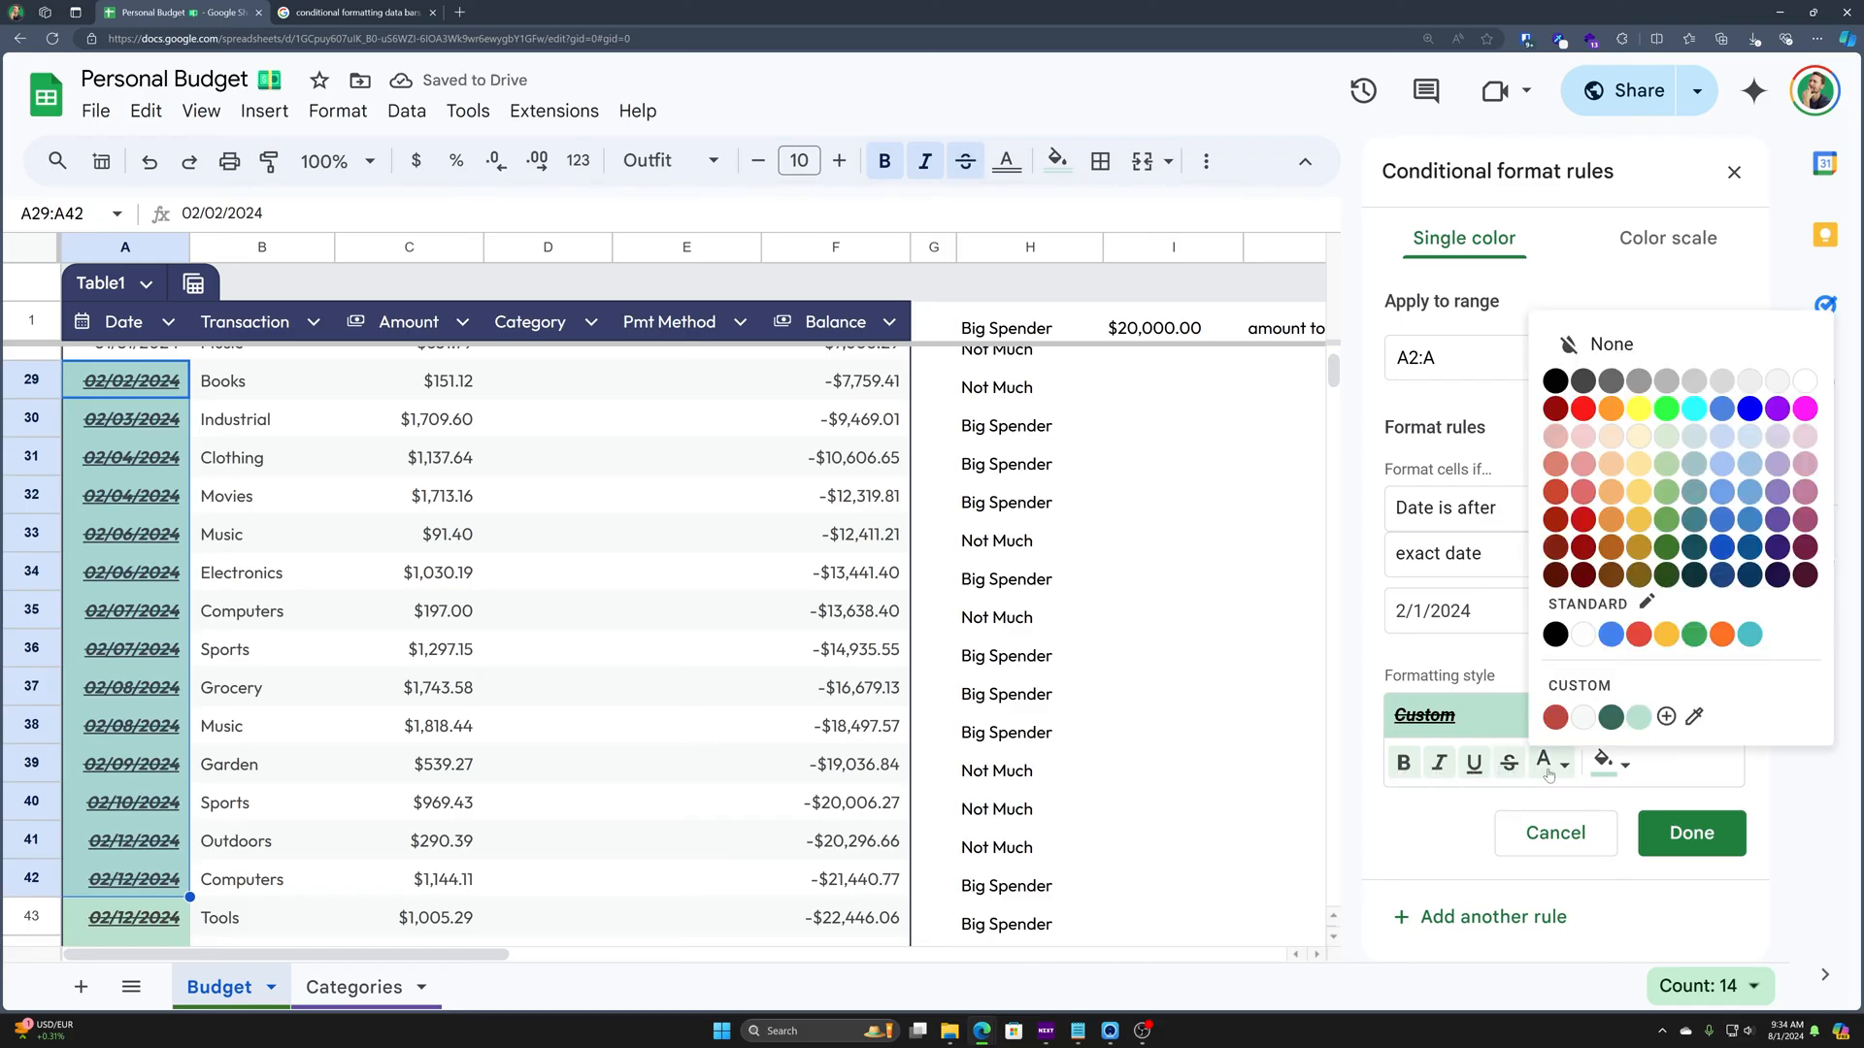
left_click(1555, 718)
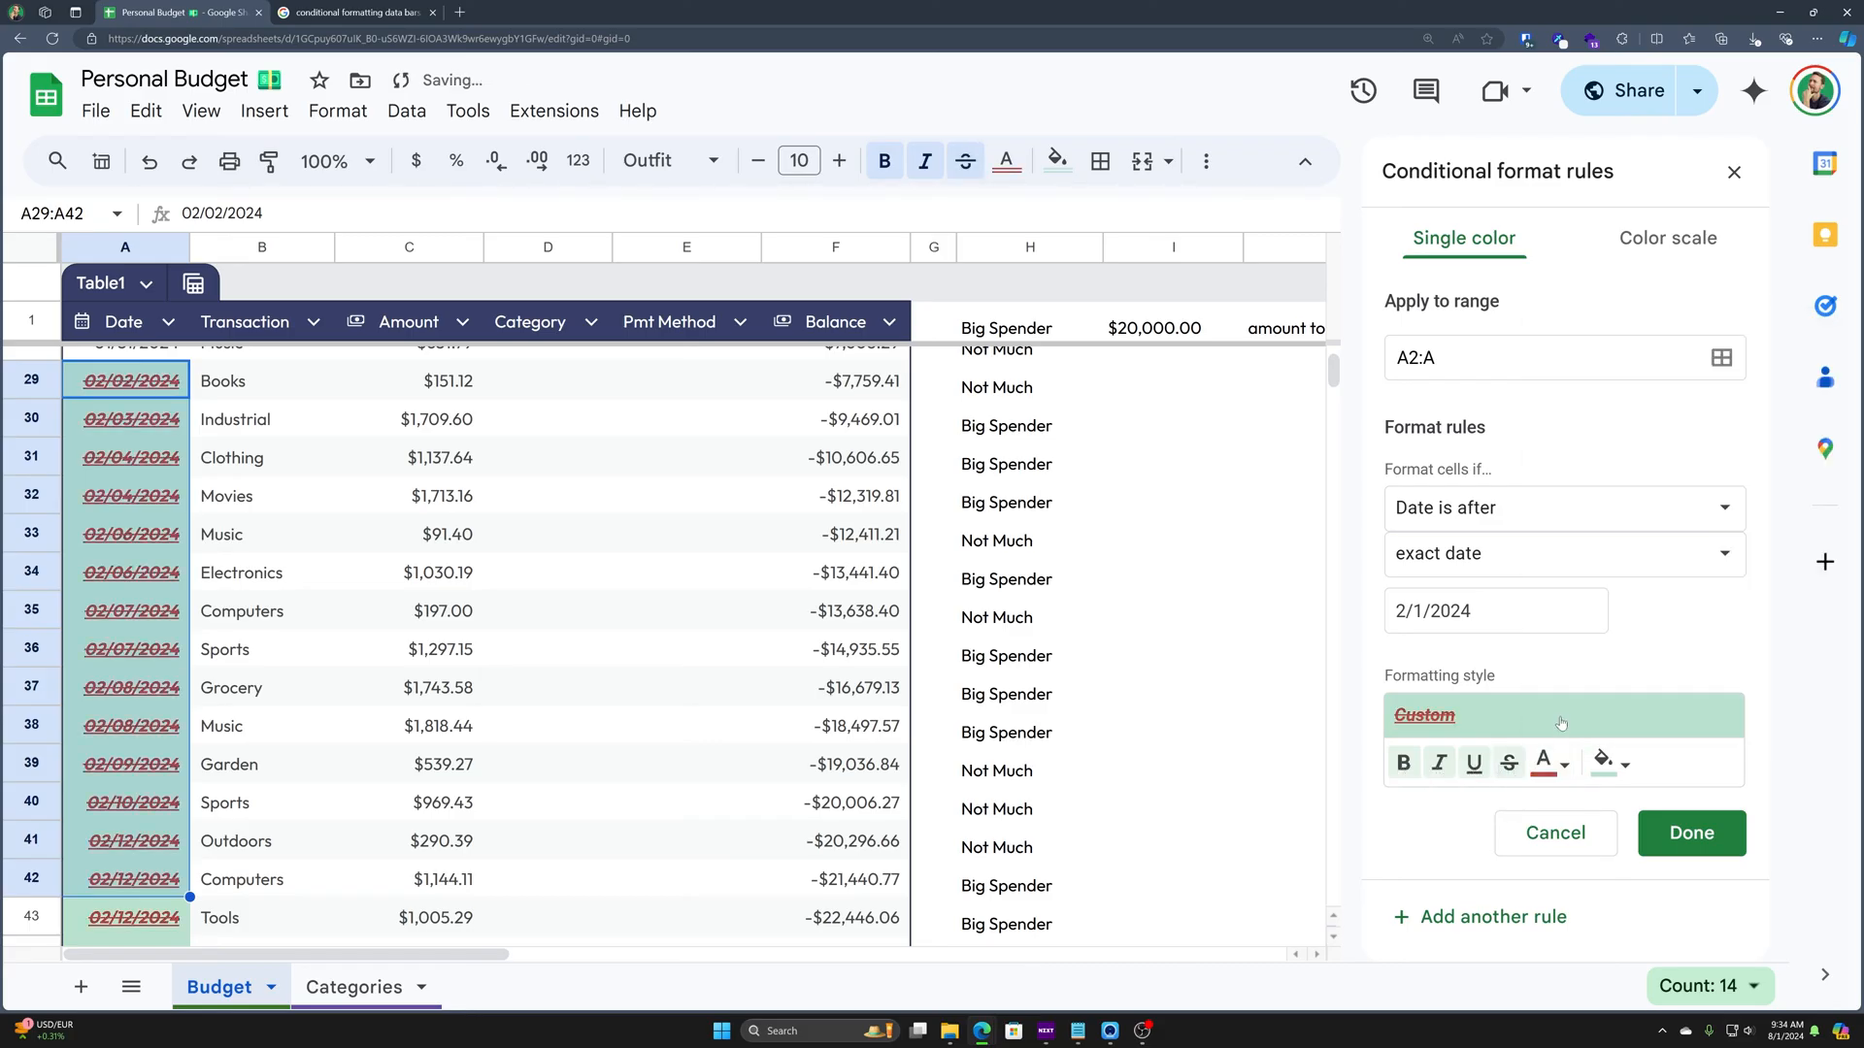
left_click(1610, 763)
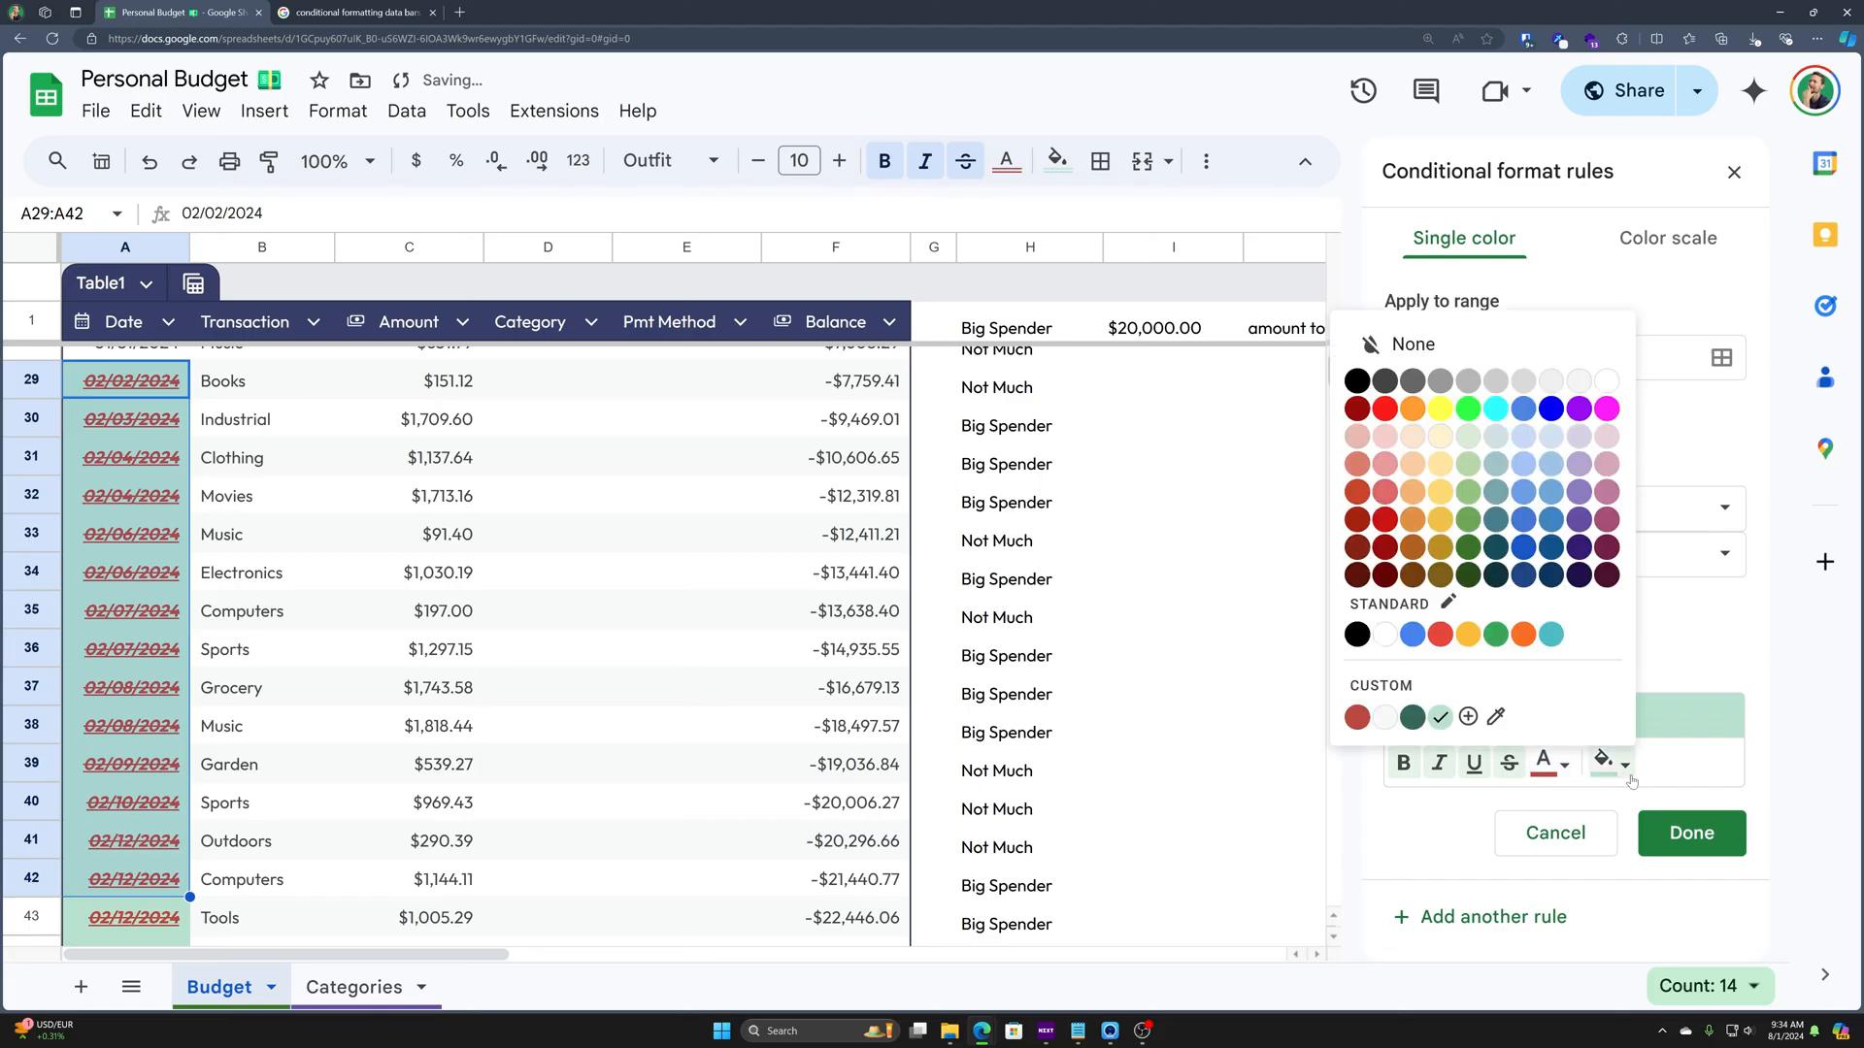
left_click(1467, 409)
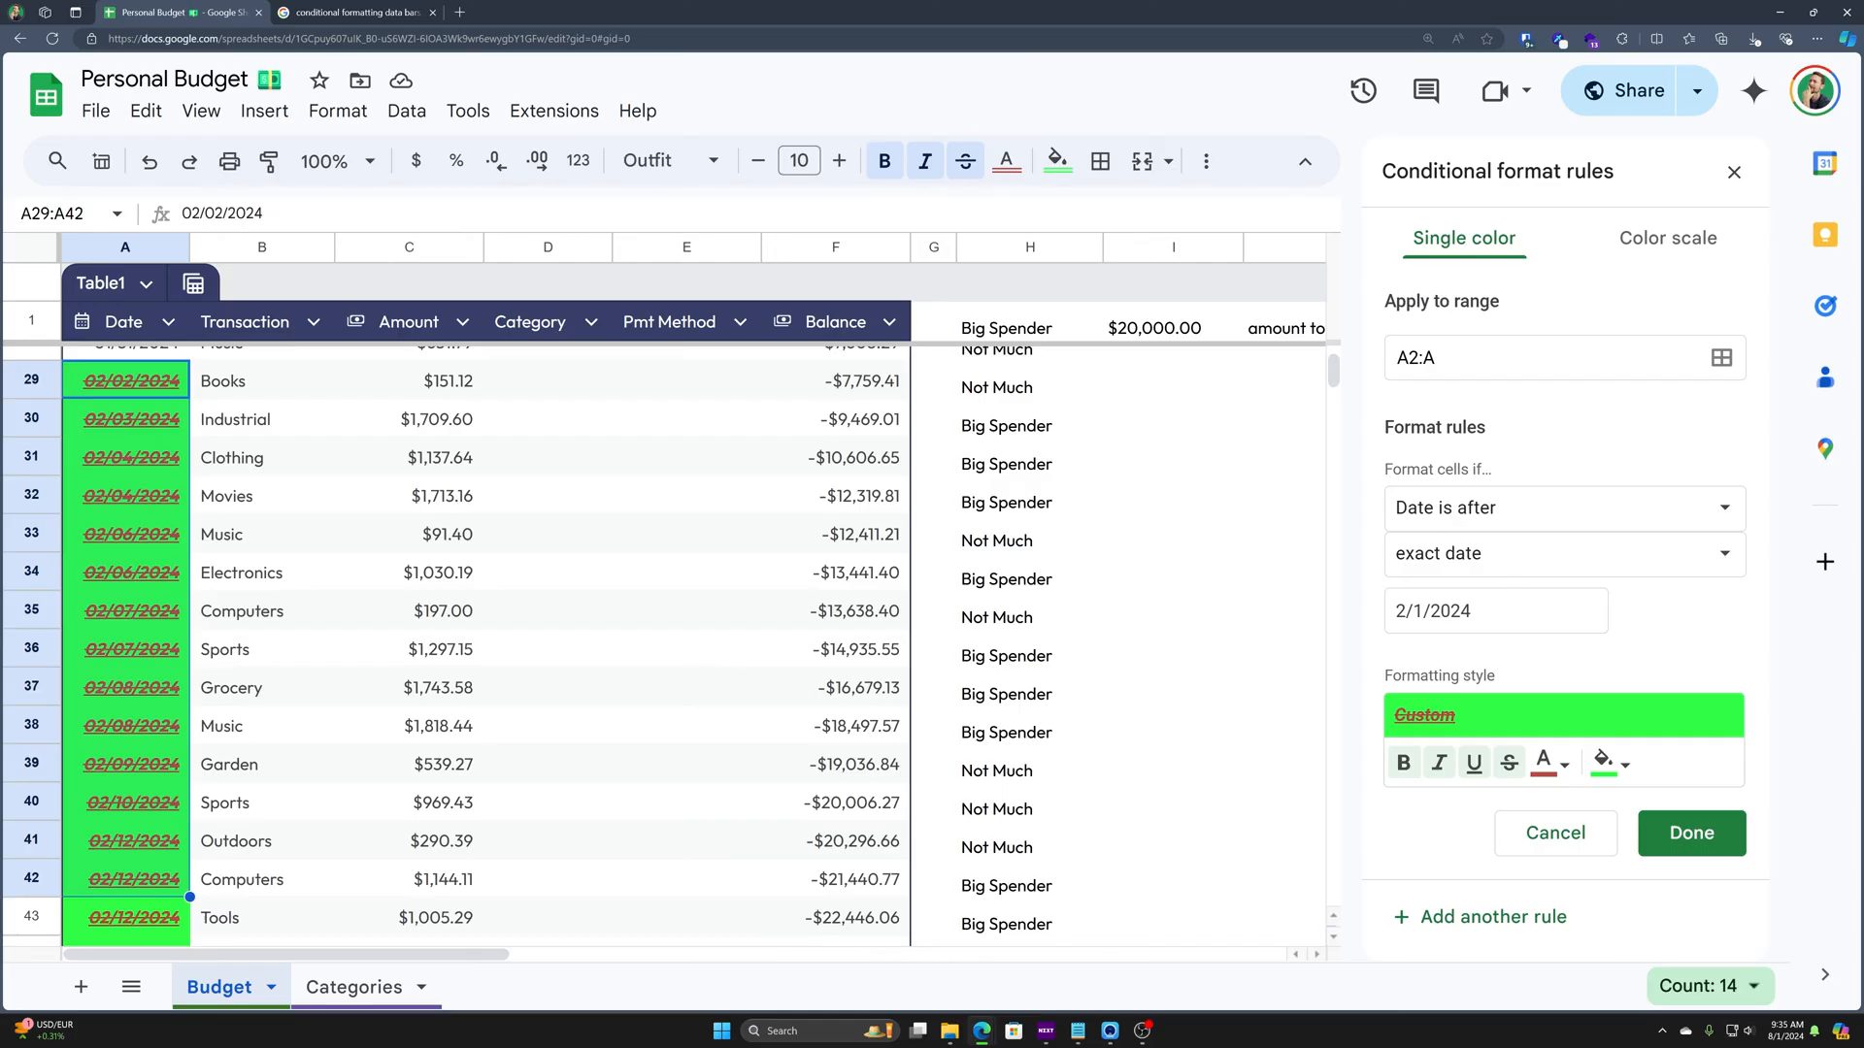
- Change the rule's range to C2:C and its condition to greater than 500
left_click_drag(1458, 359, 1322, 344)
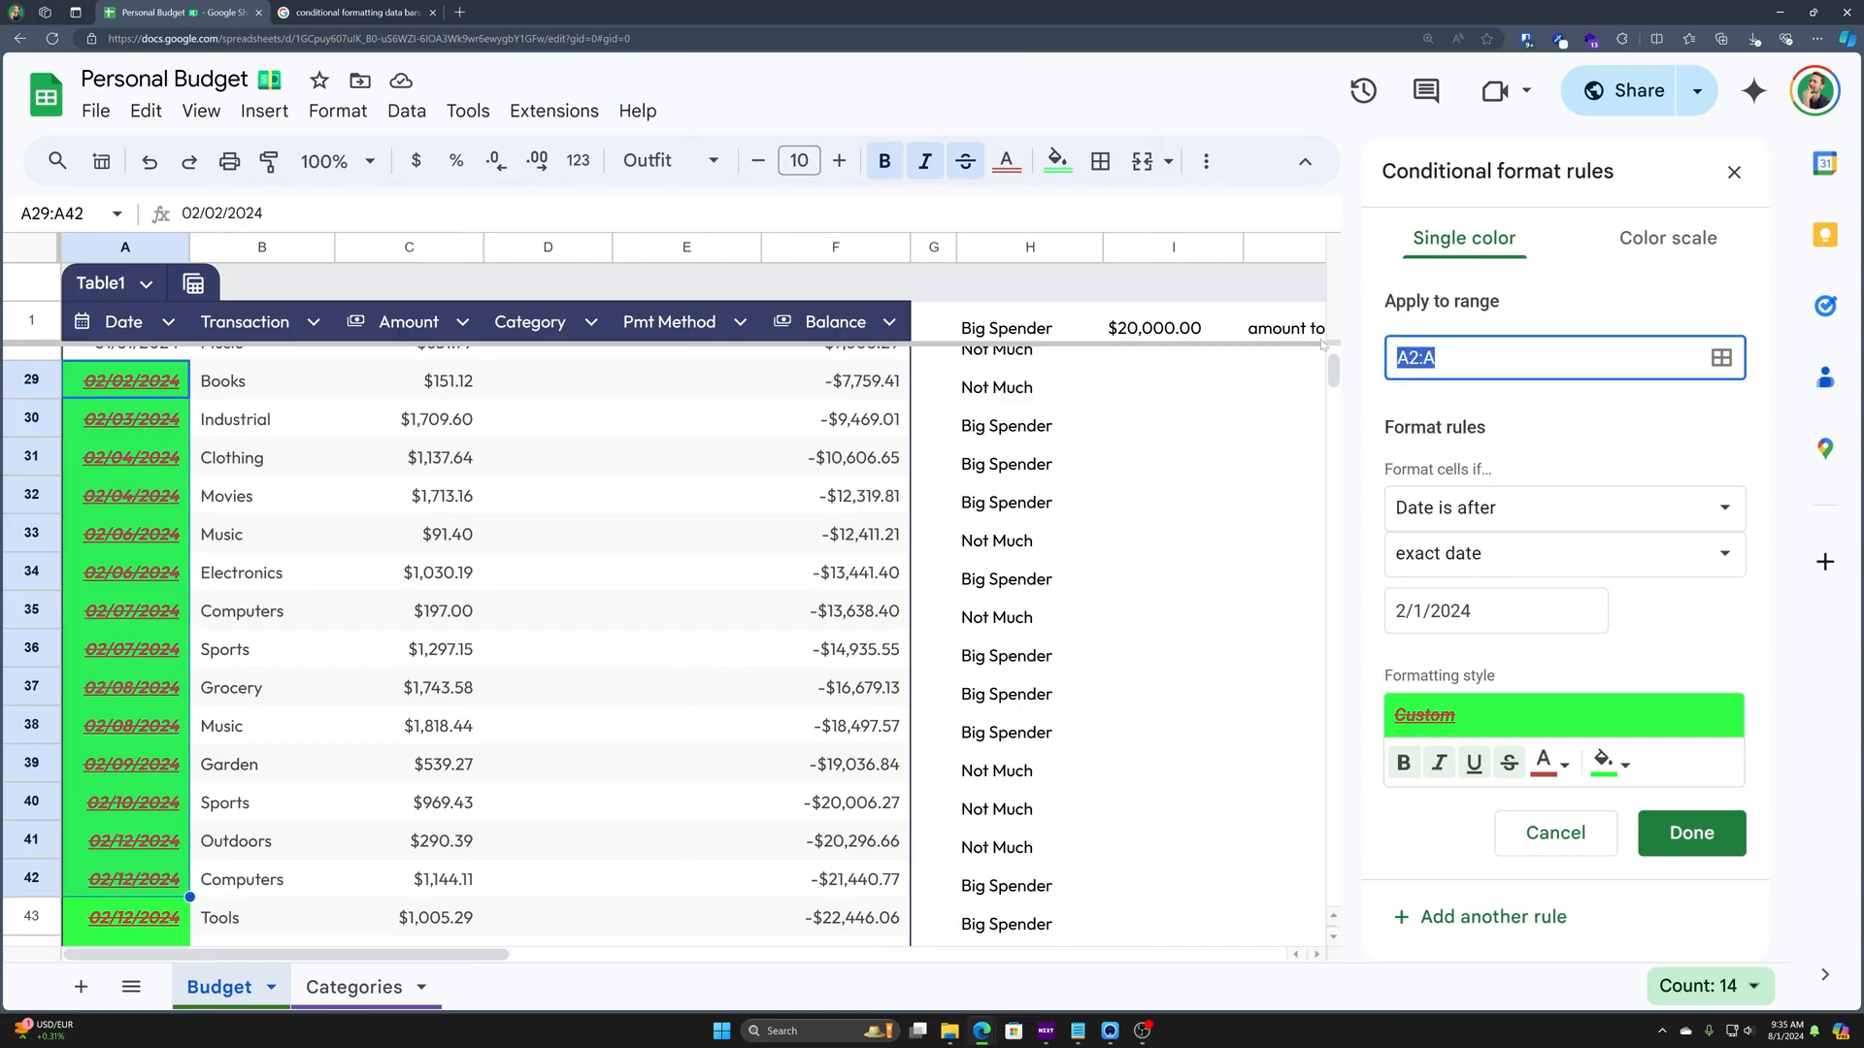
type("C2:C")
key("Tab")
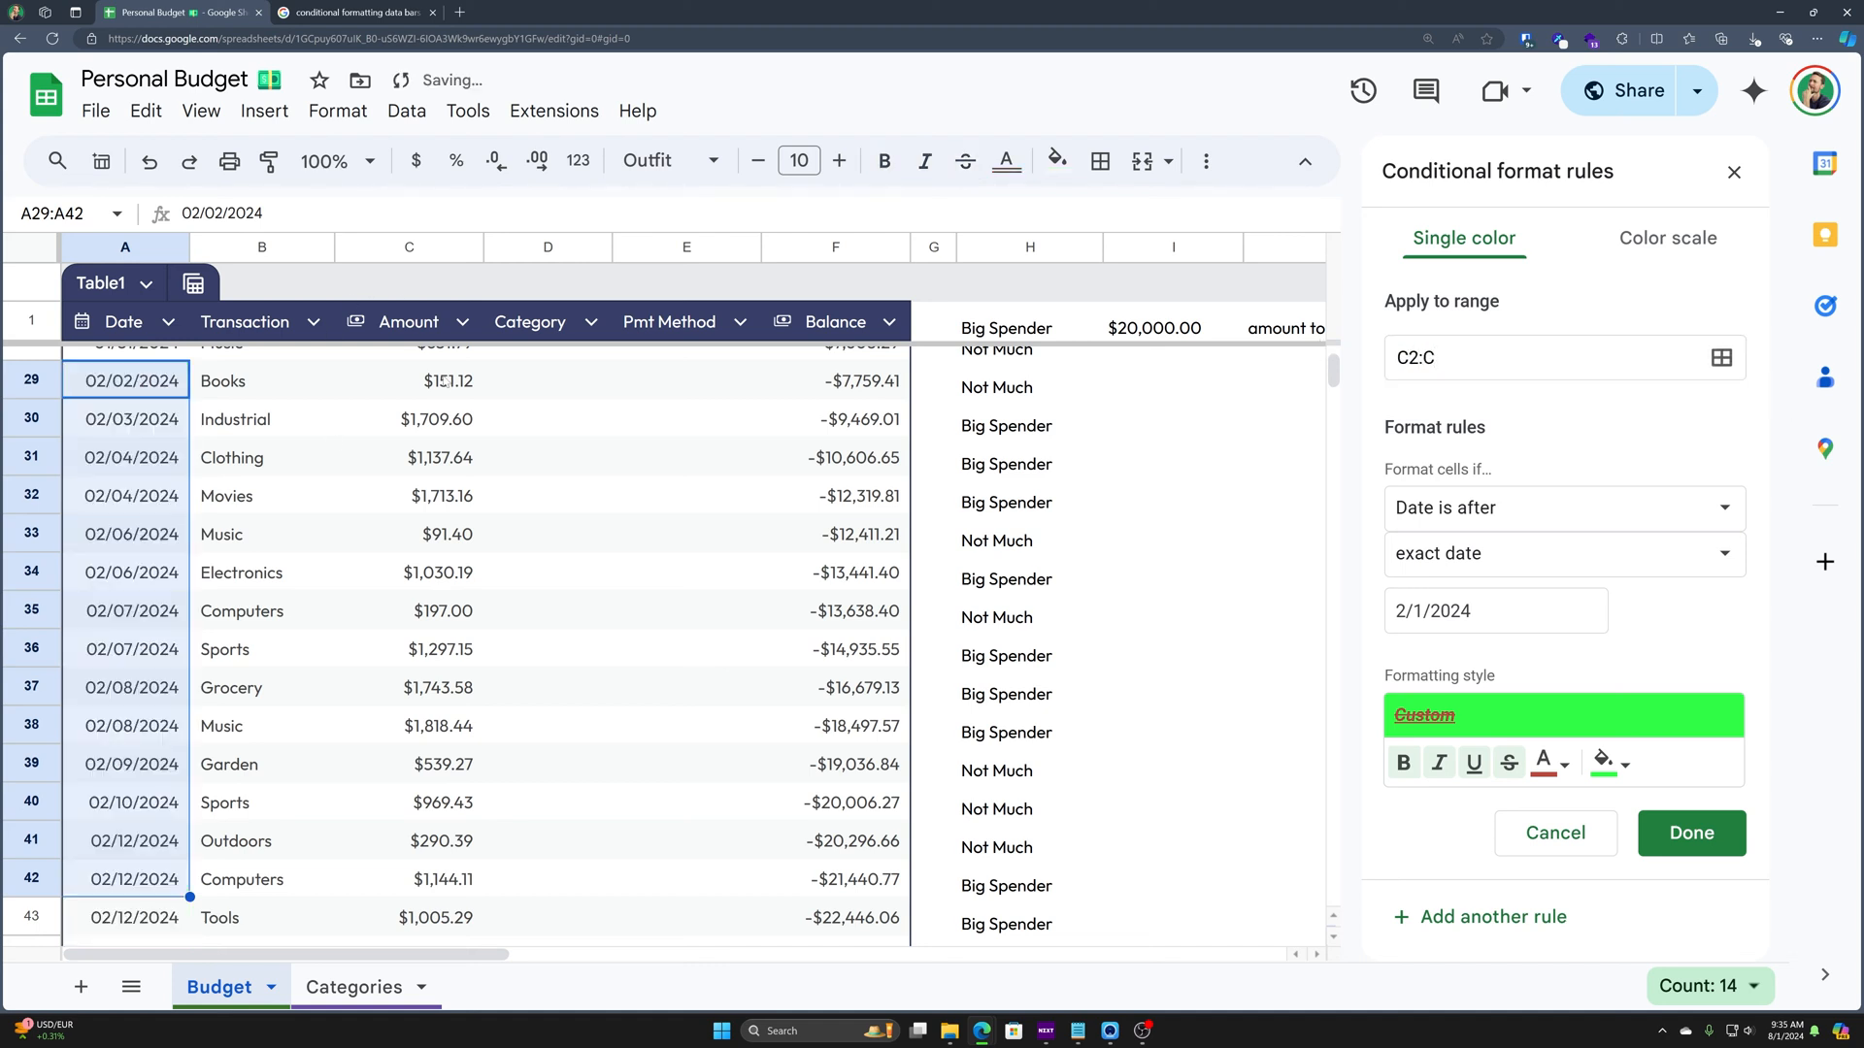
left_click(1575, 520)
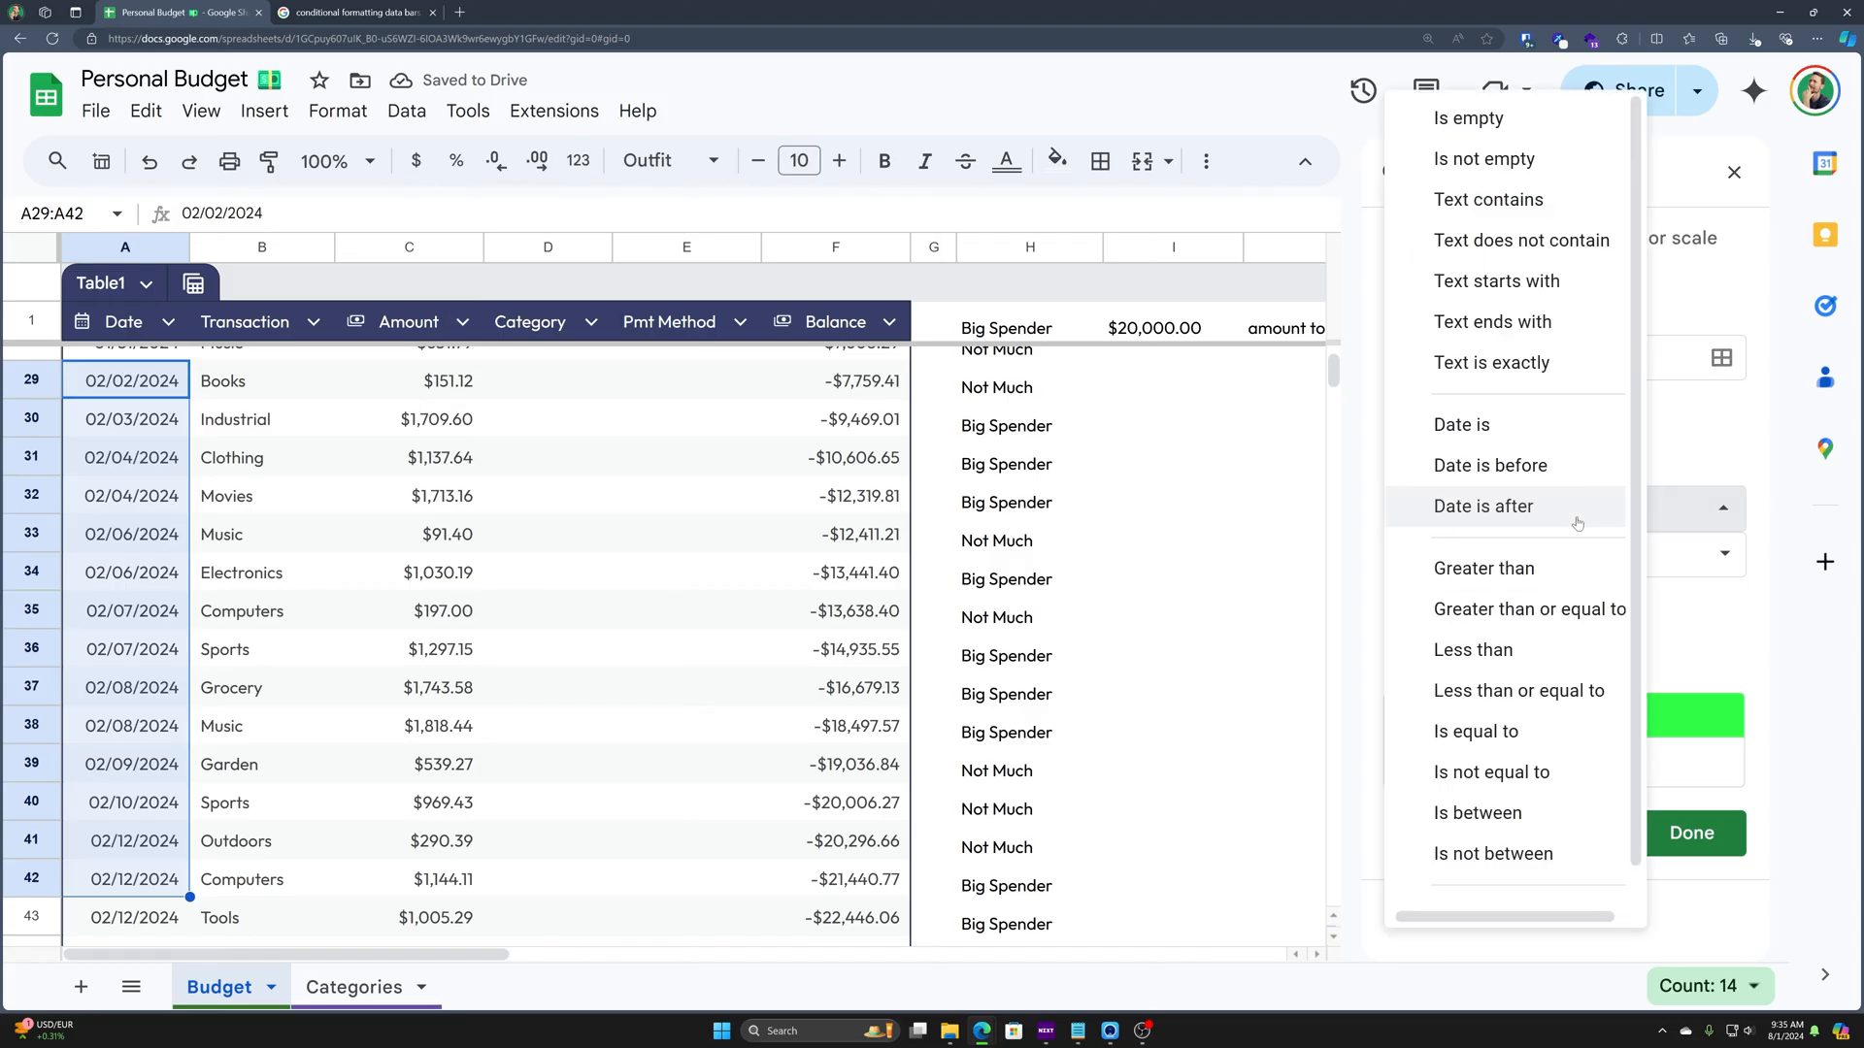
left_click(1485, 567)
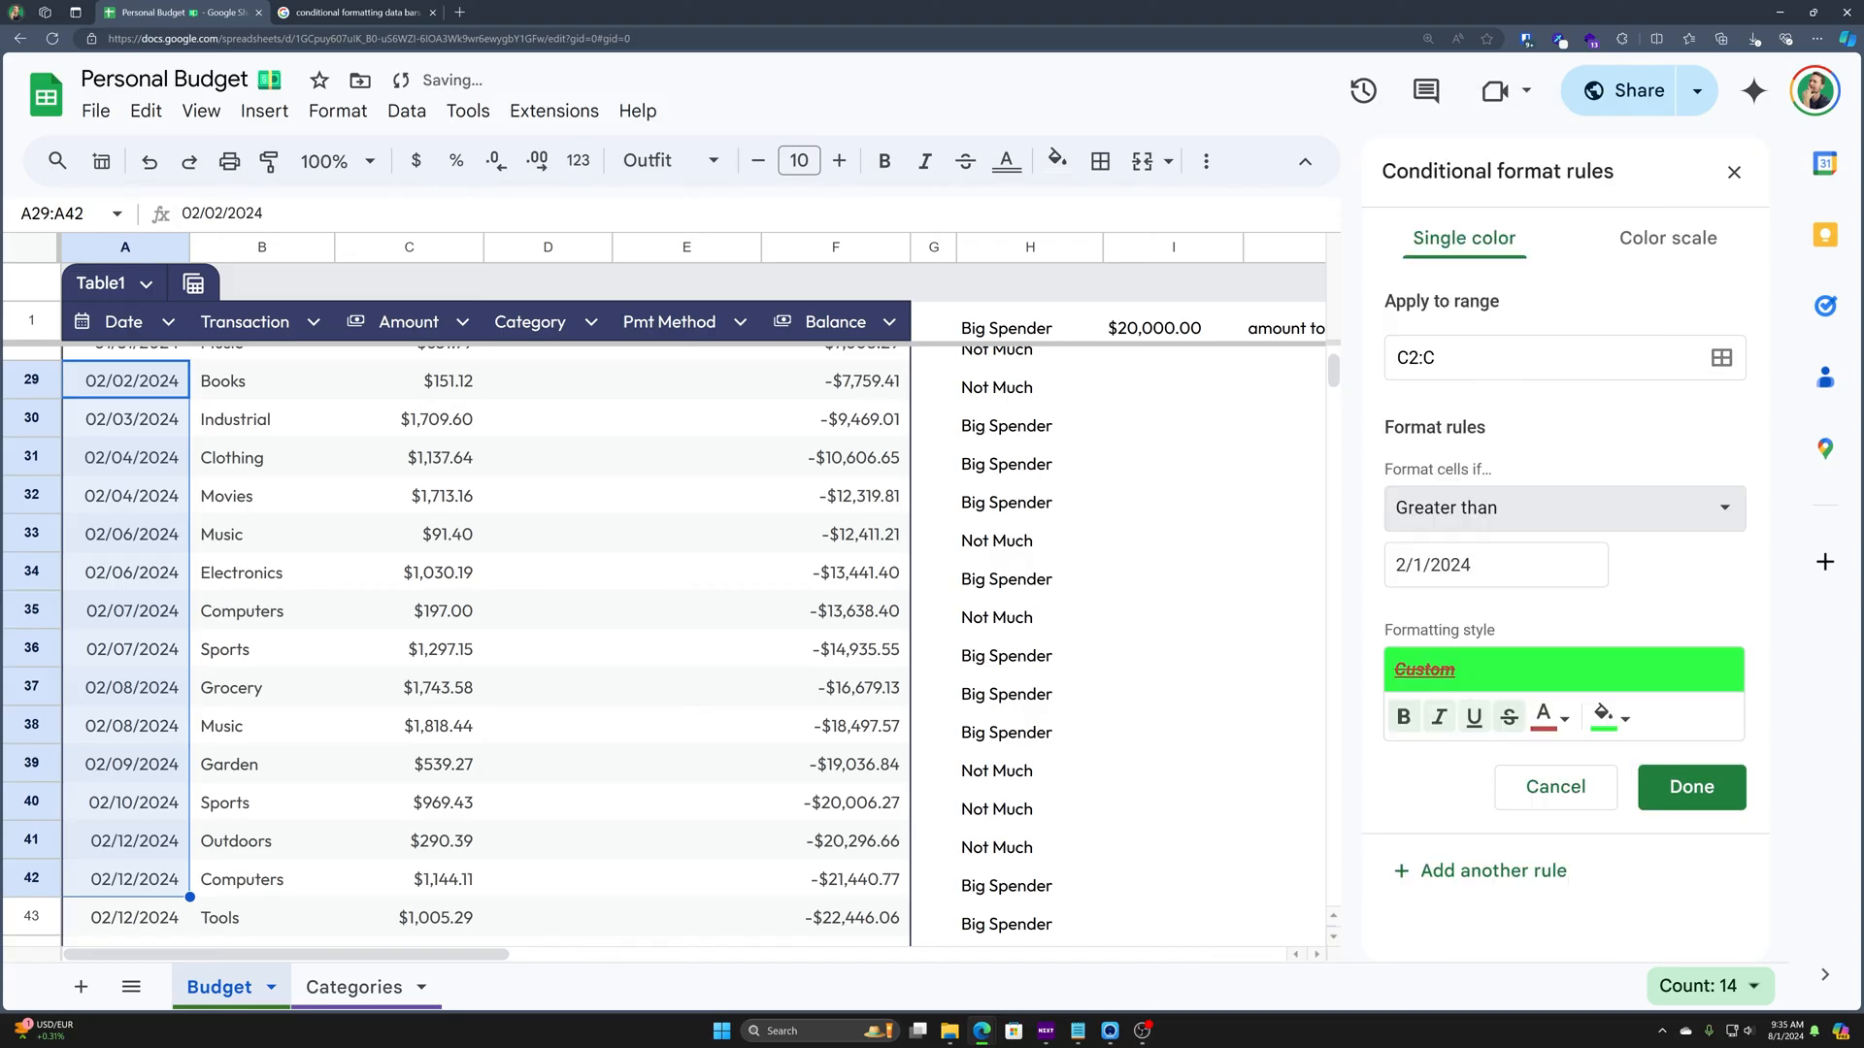
type("500")
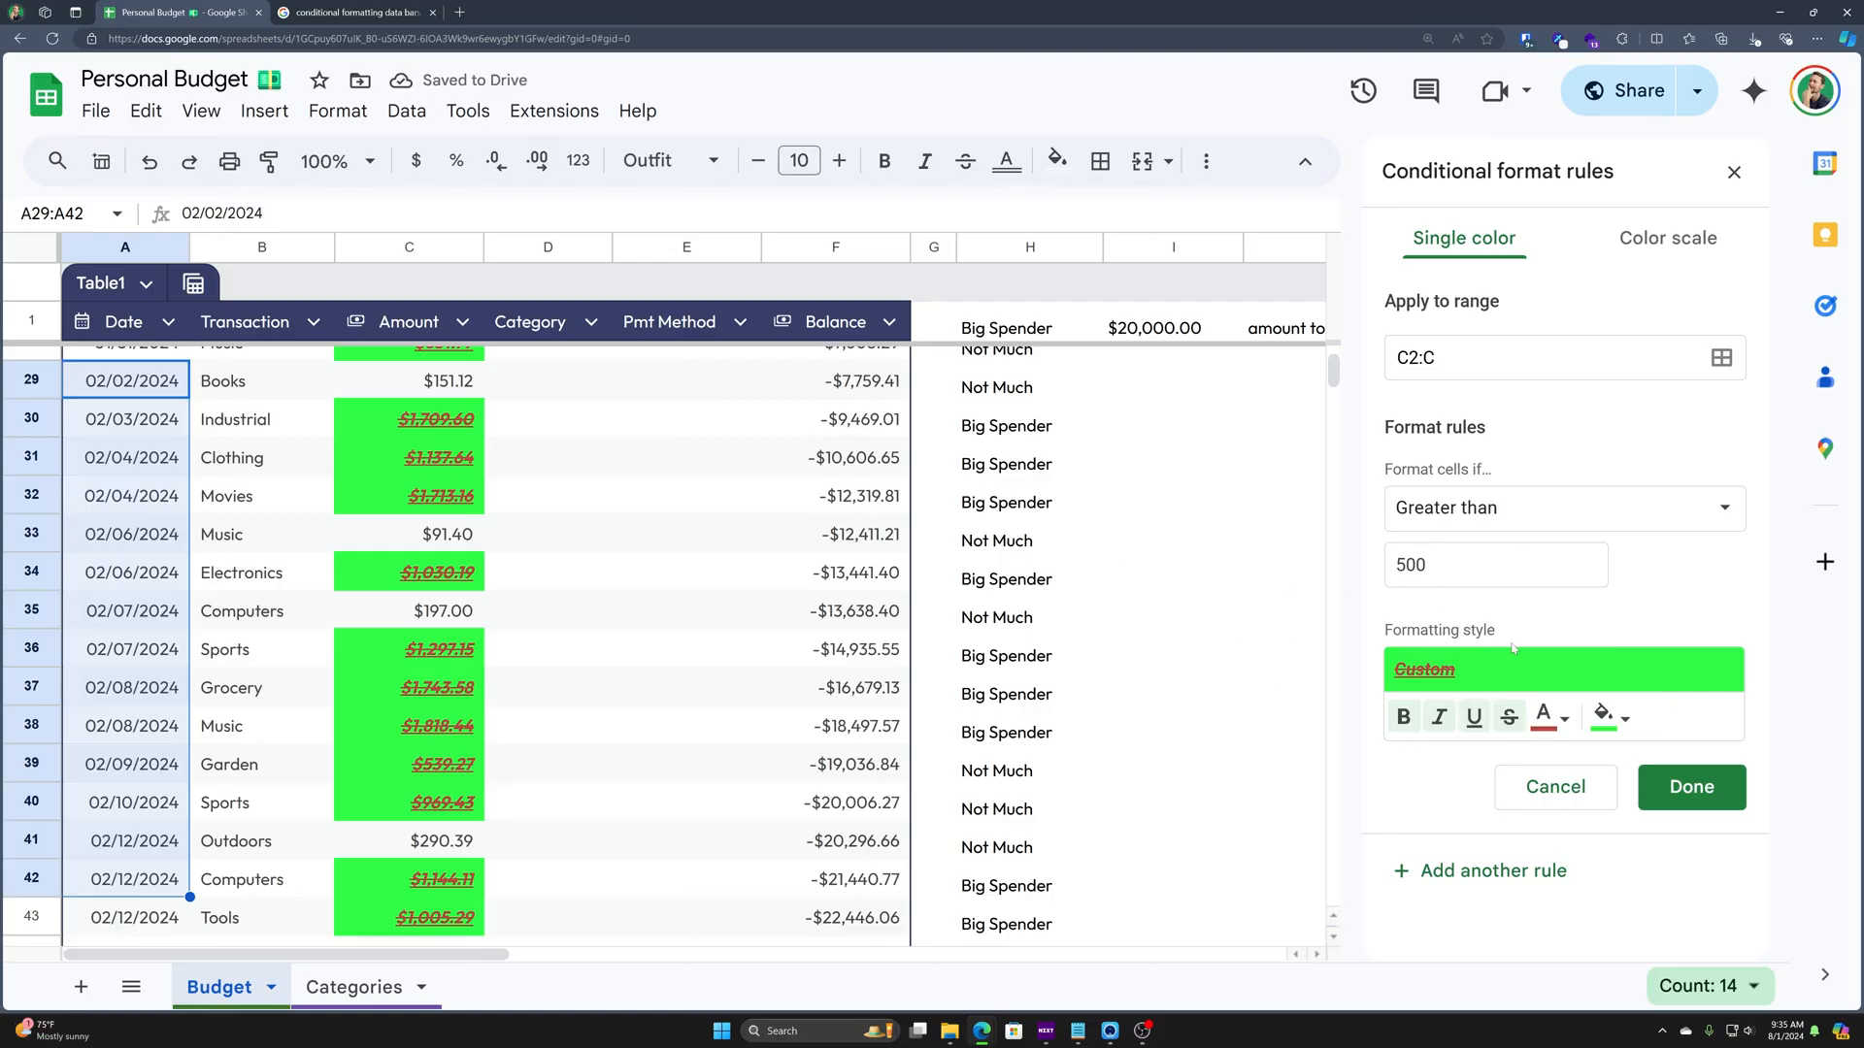
- Remove the bold, italic, underline and strikethrough from the rule's formatting style
left_click(1402, 717)
left_click(1438, 716)
left_click(1474, 716)
left_click(1509, 716)
- Set the rule's fill to dark green and its text color to white
left_click(1604, 716)
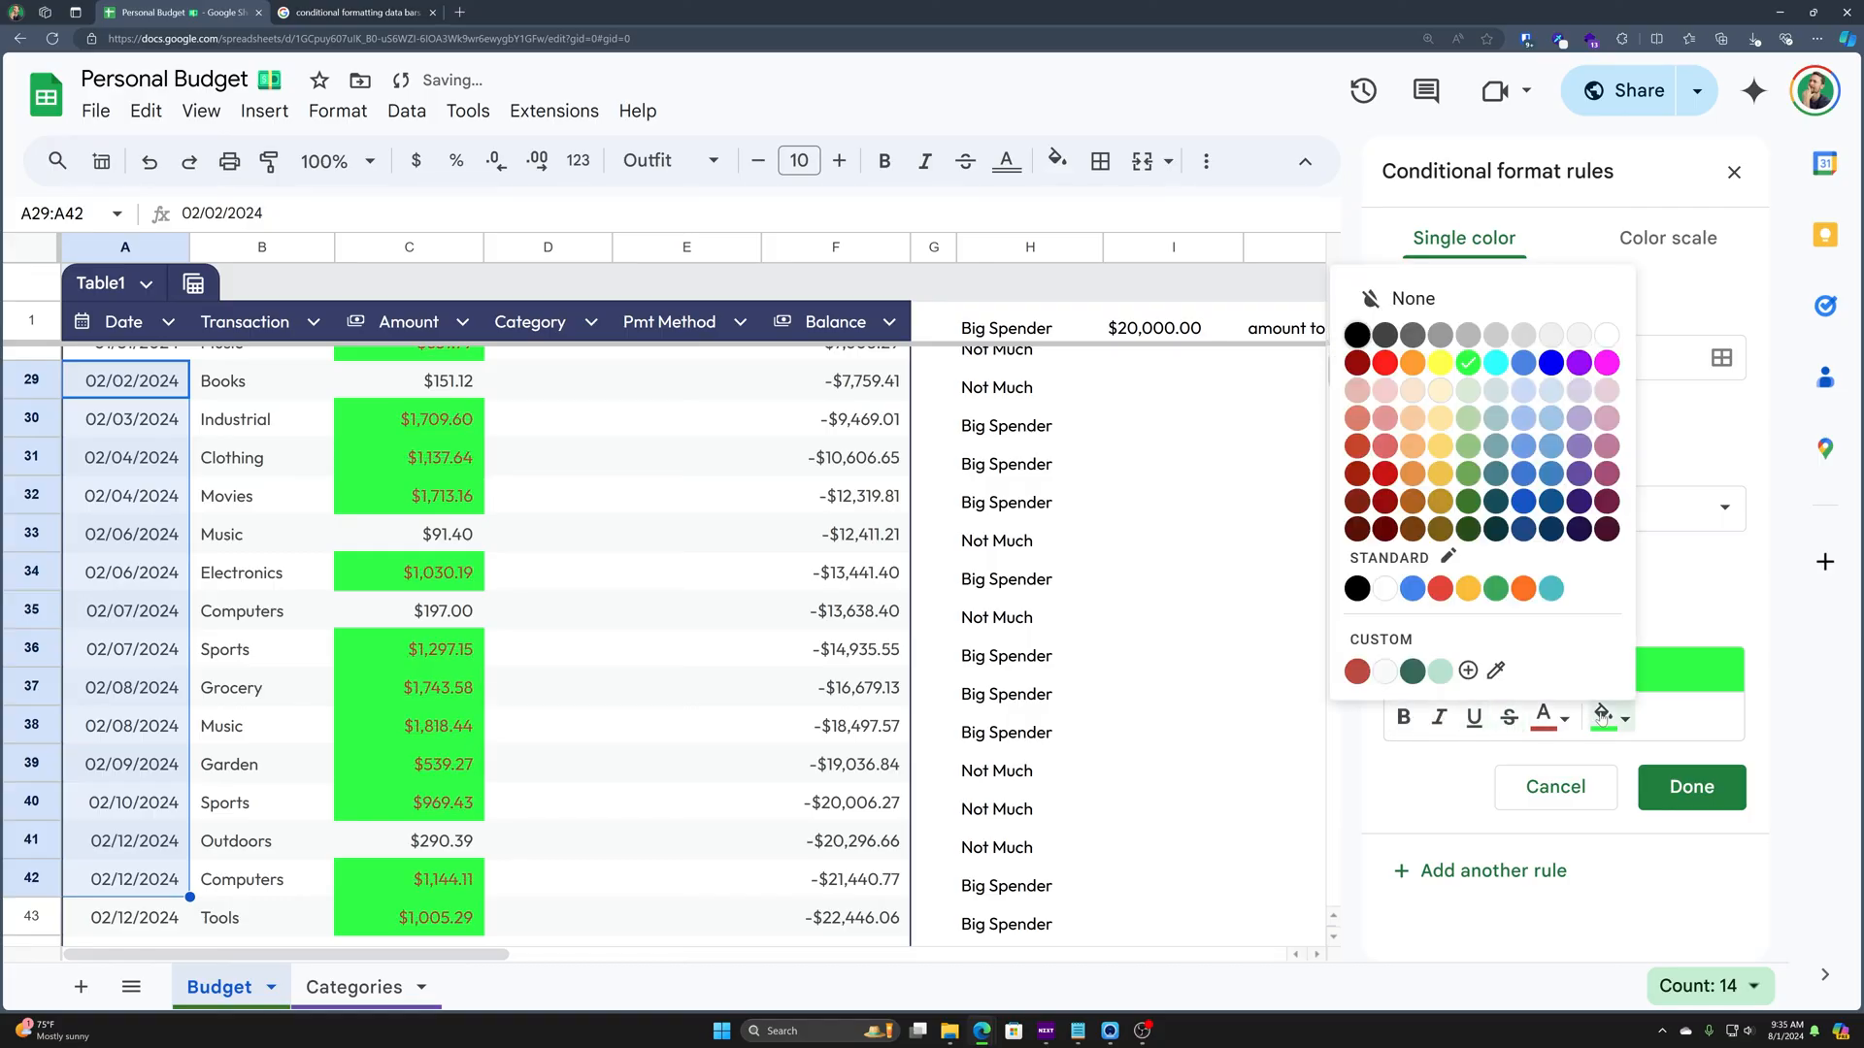
left_click(1468, 492)
left_click(1543, 719)
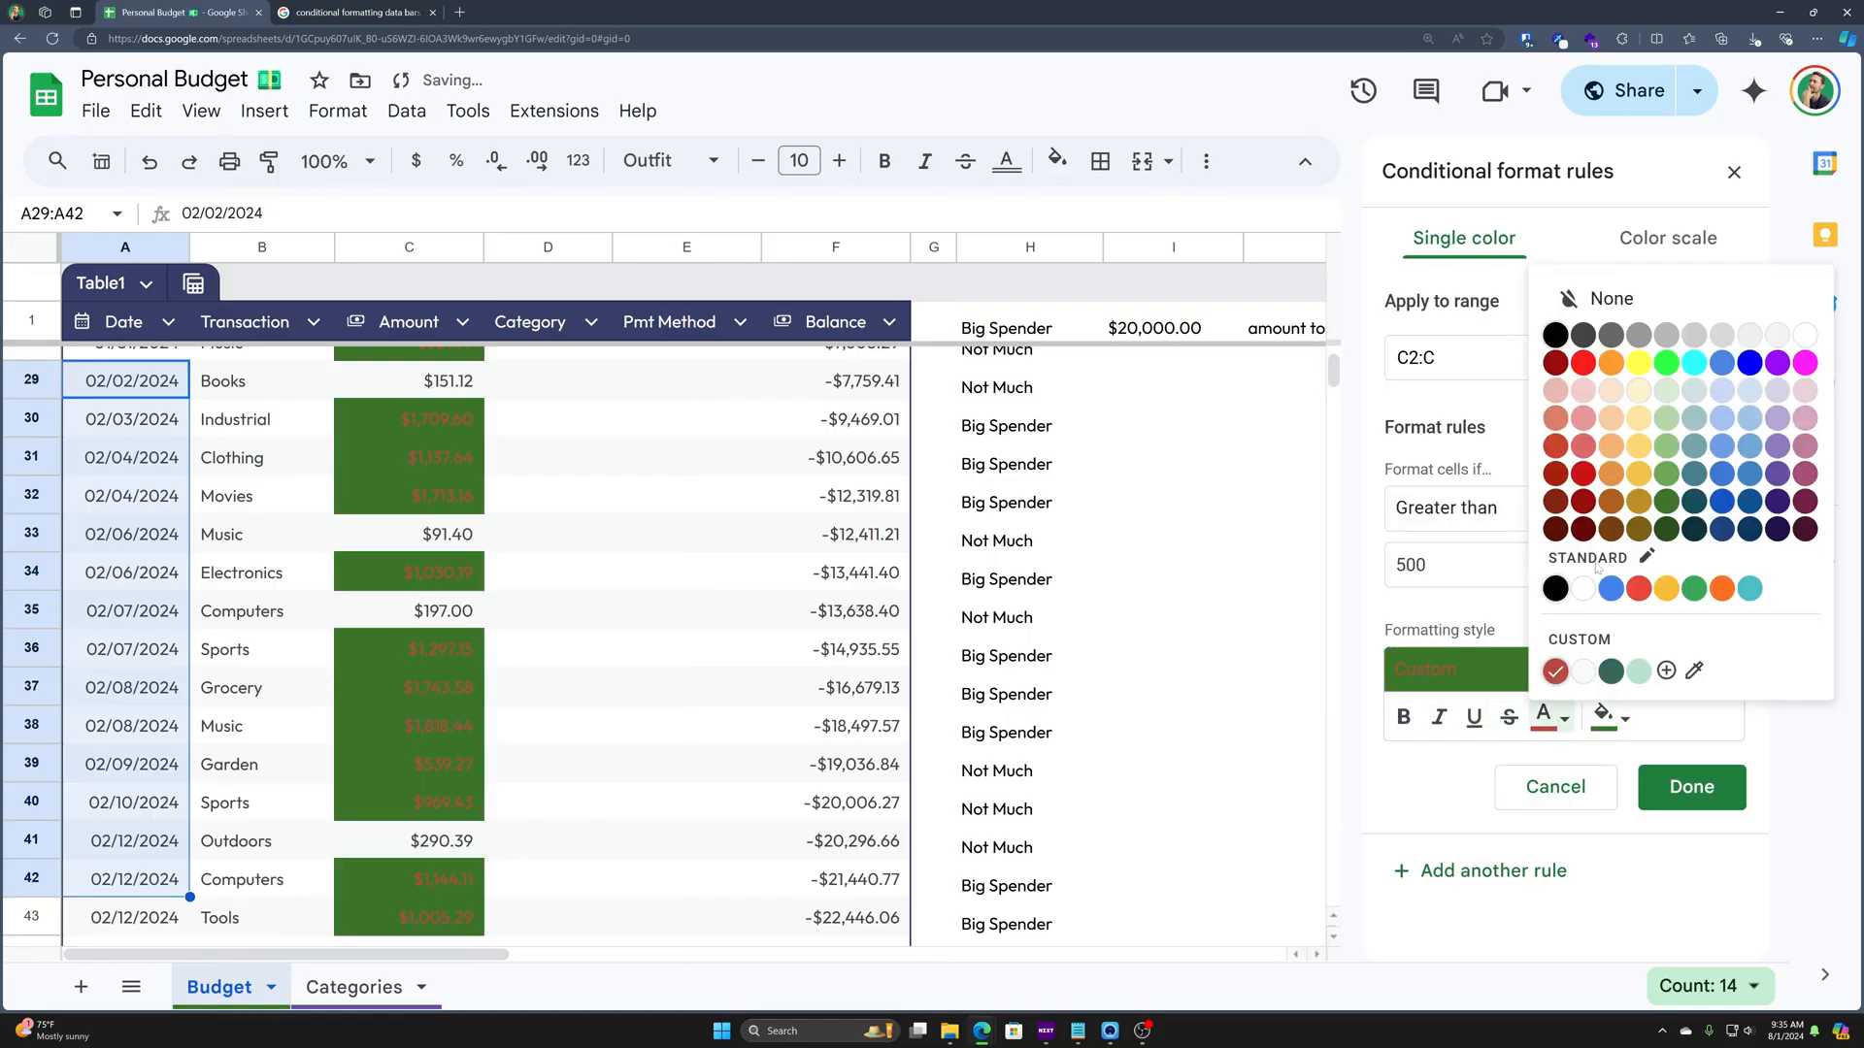
left_click(1583, 588)
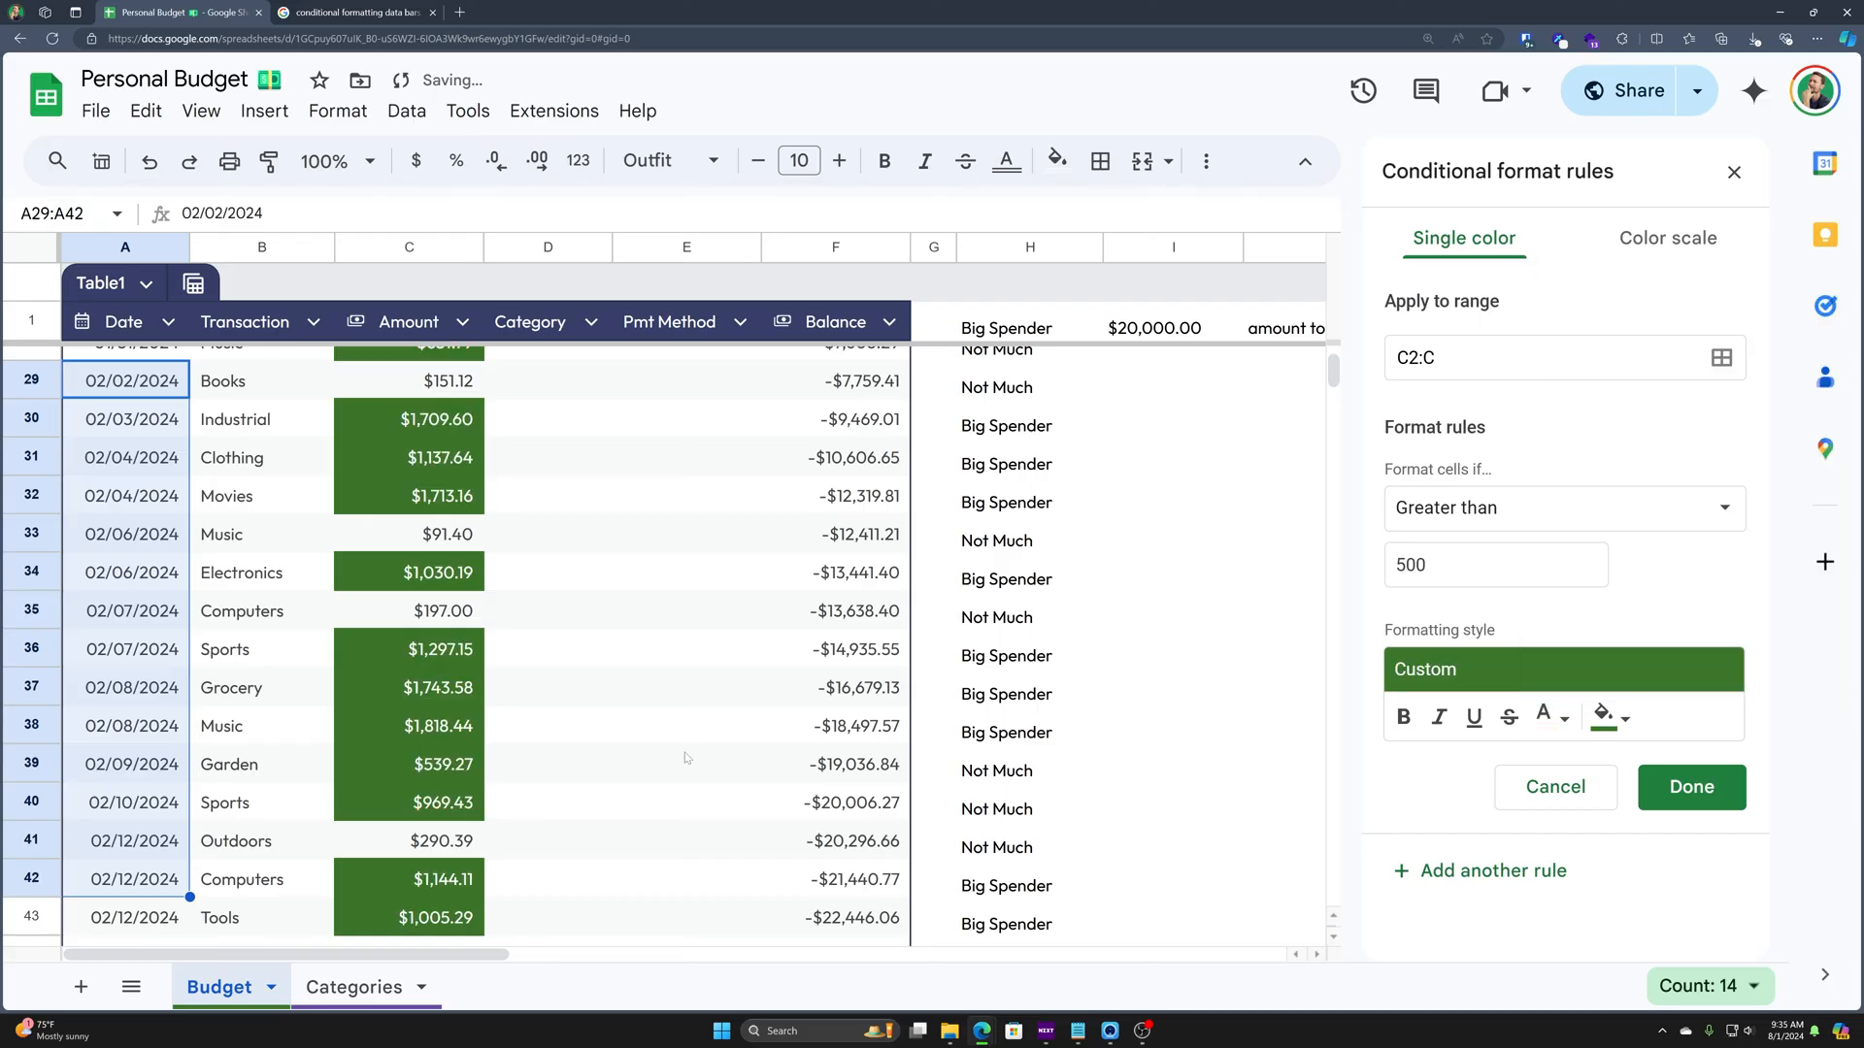
- Change the C2:C rule's condition to less than 100 and its fill to the custom red
left_click(1475, 519)
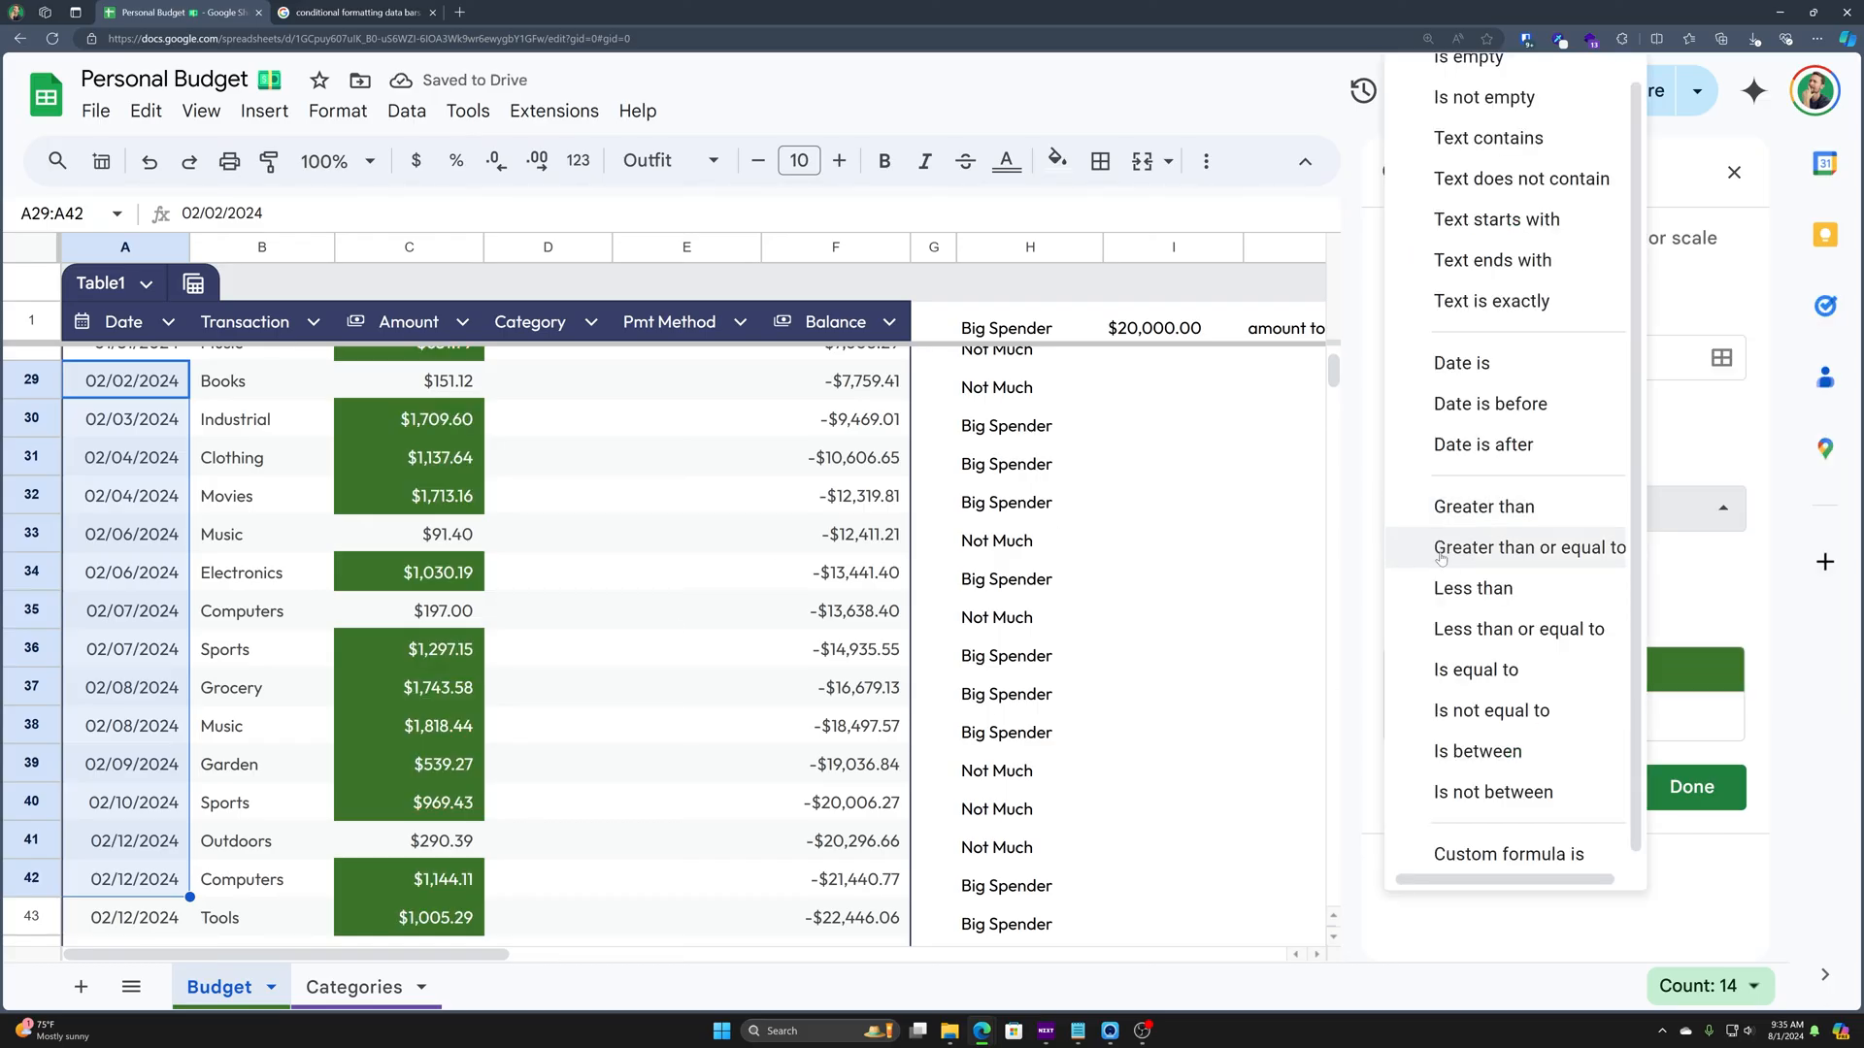
left_click(1474, 588)
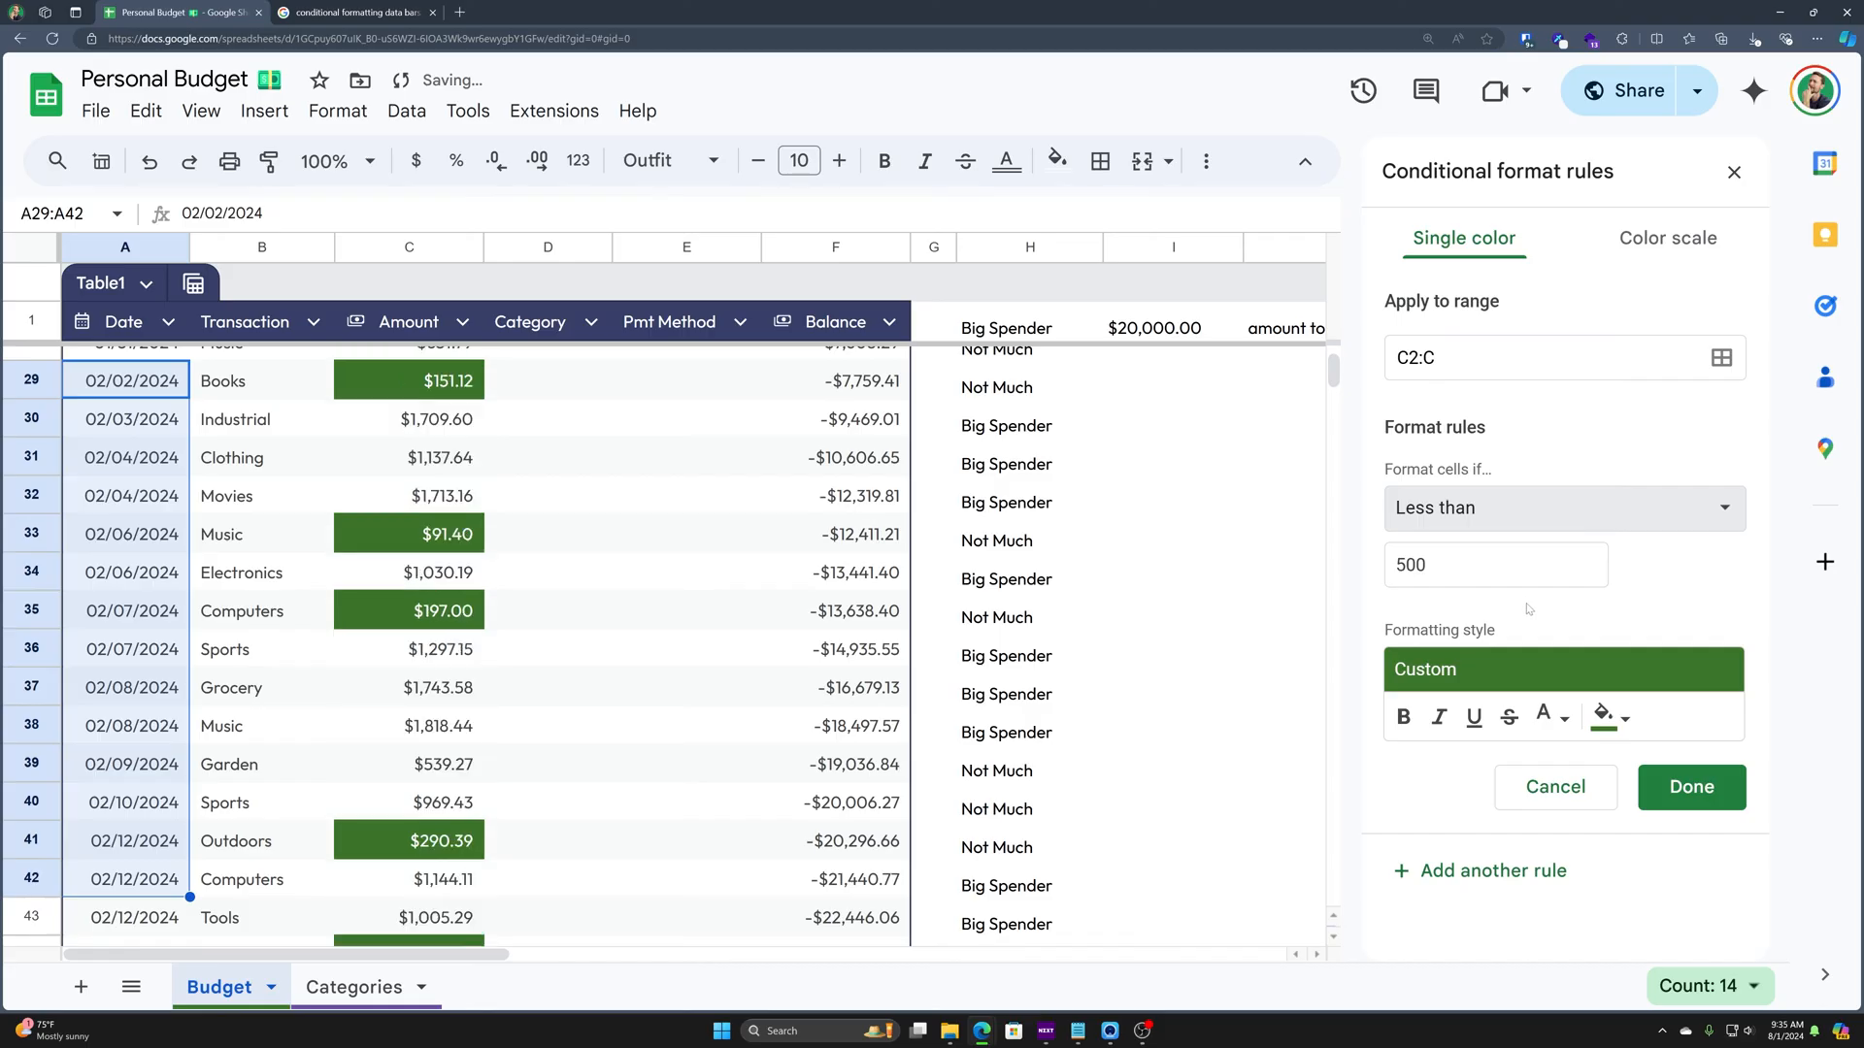
left_click(1425, 565)
key("ctrl+a")
type("100")
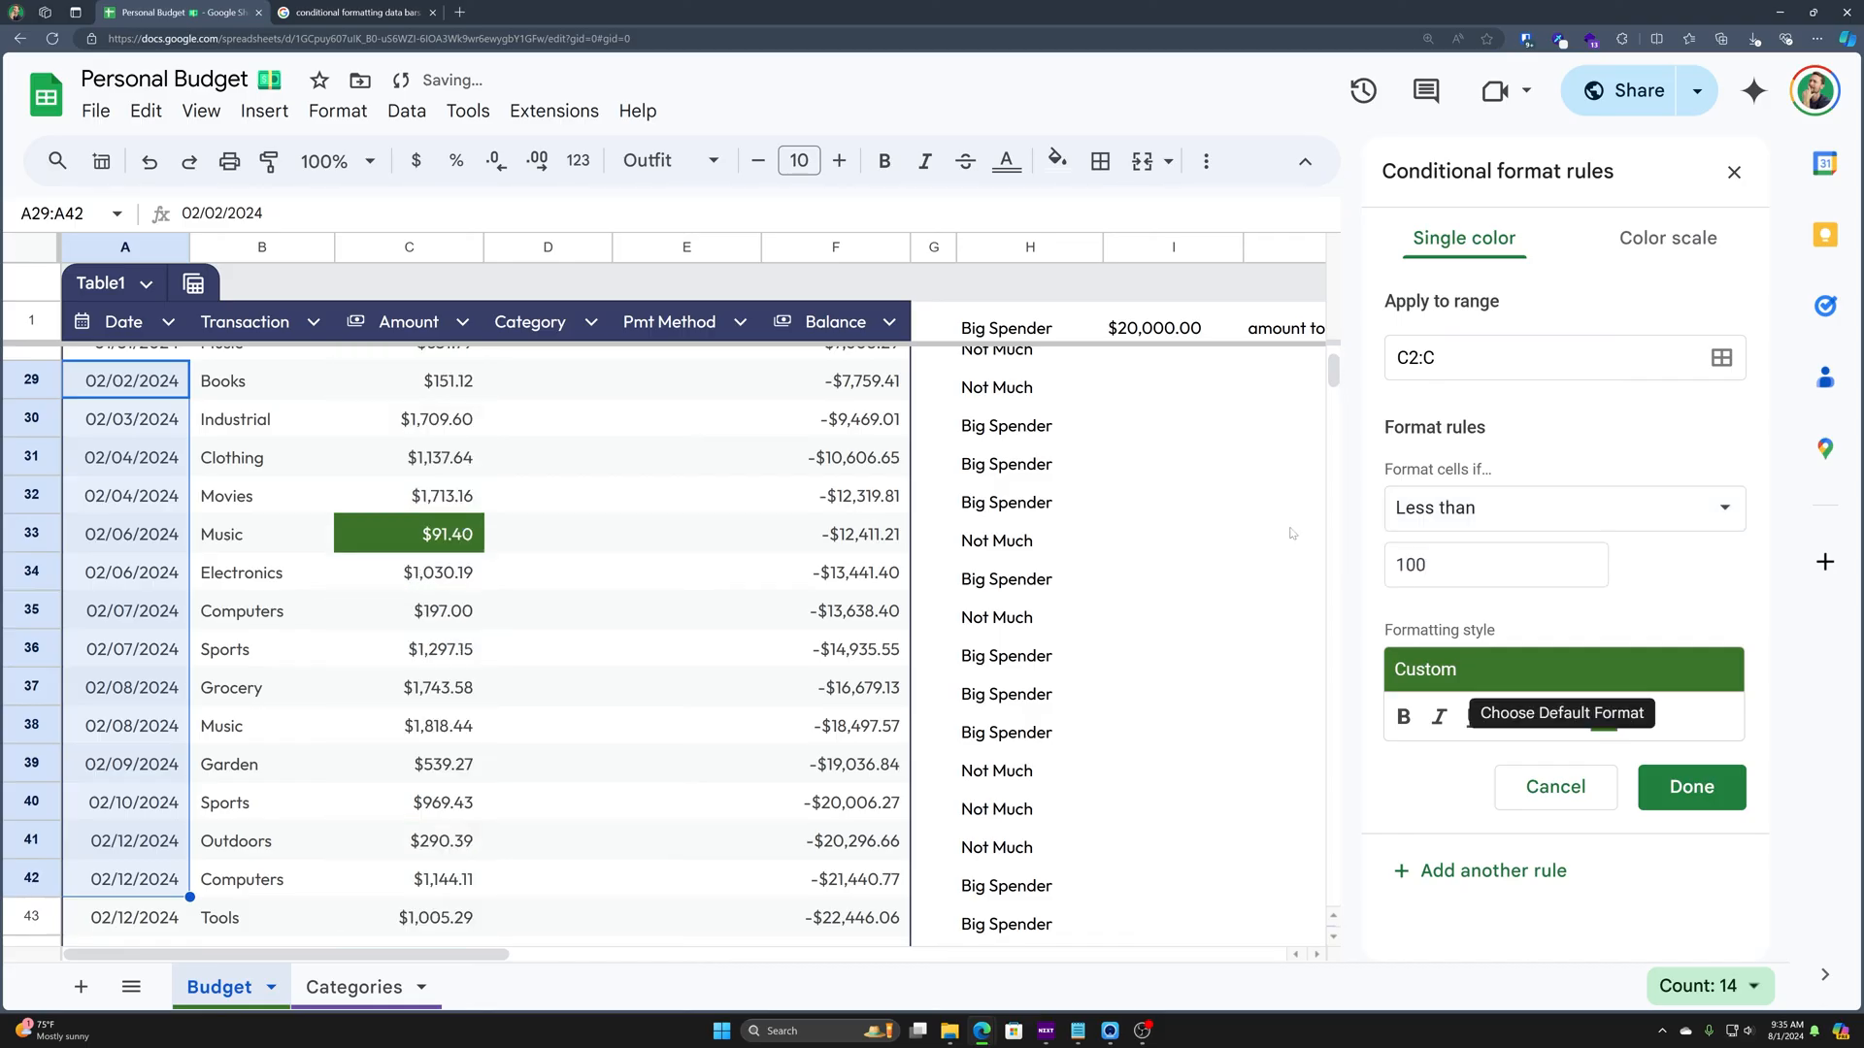
left_click(1608, 716)
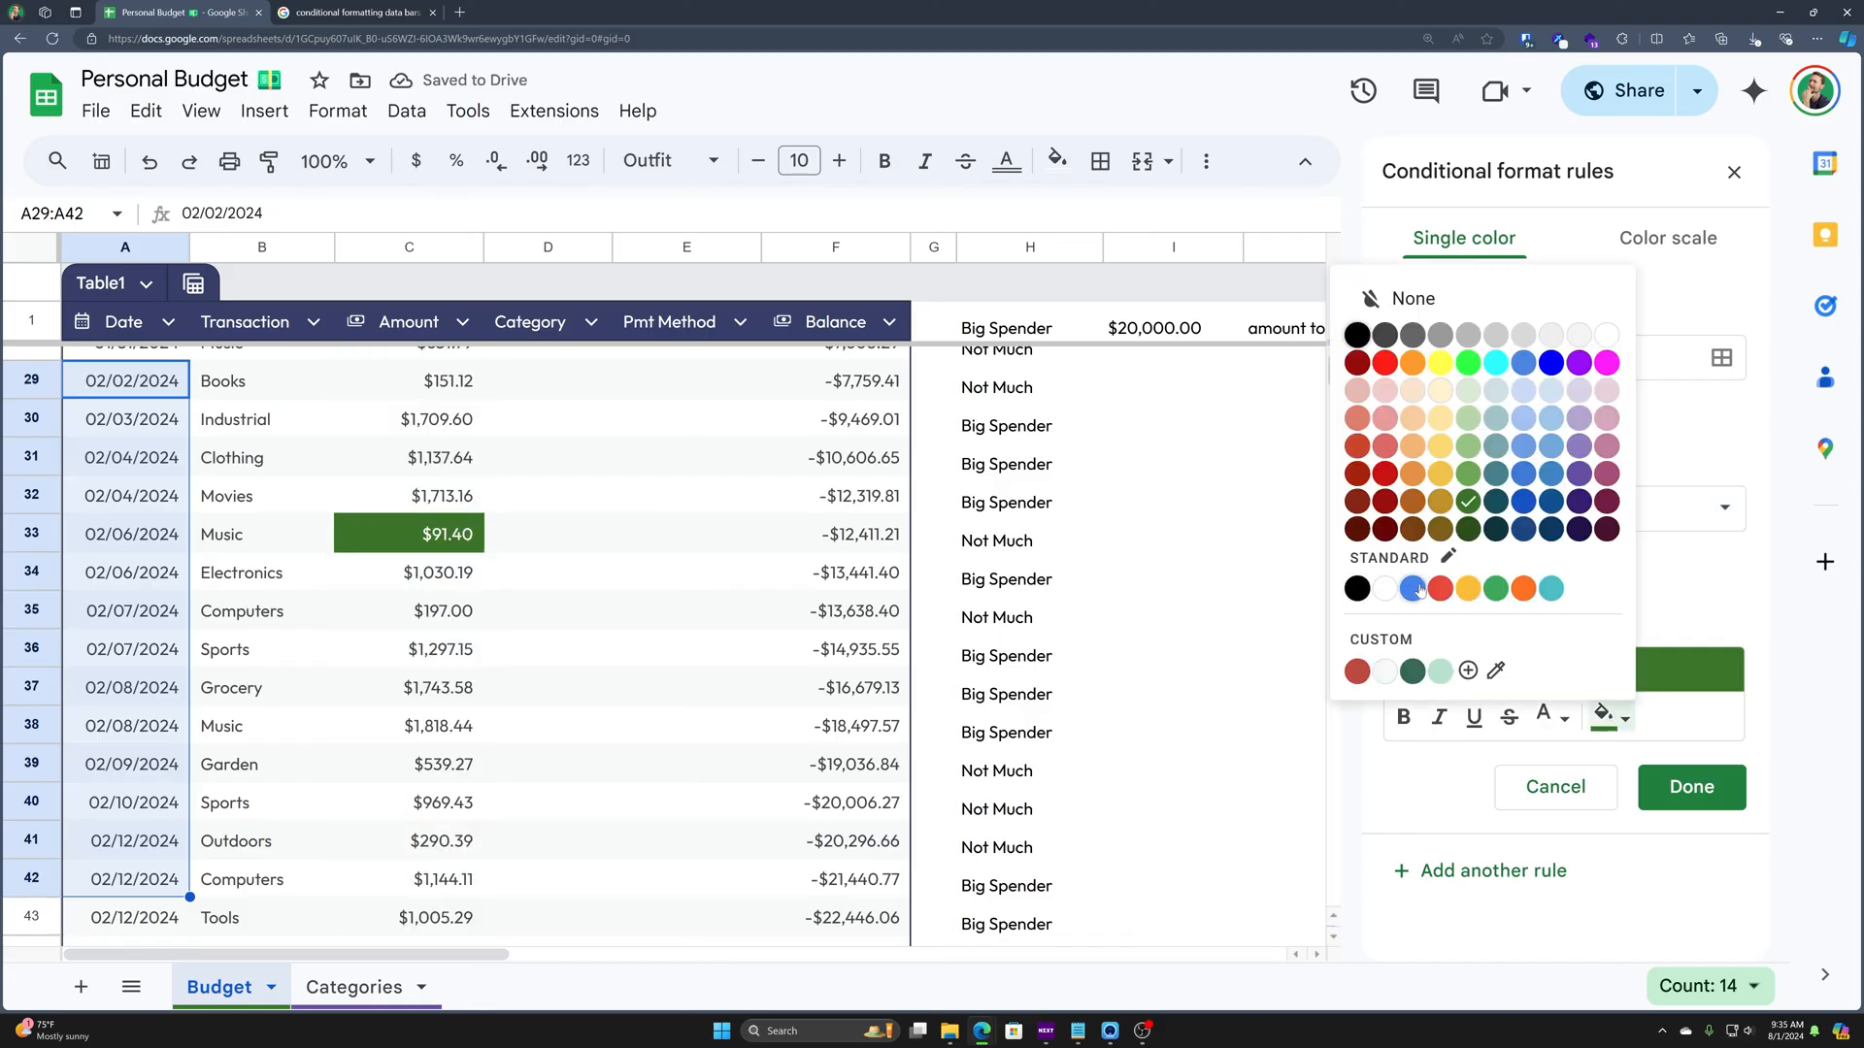
left_click(1357, 671)
- Review the Amount column's highlighting, and switch the C2:C rule from a single color to a color scale
scroll(528, 736, "up", 3)
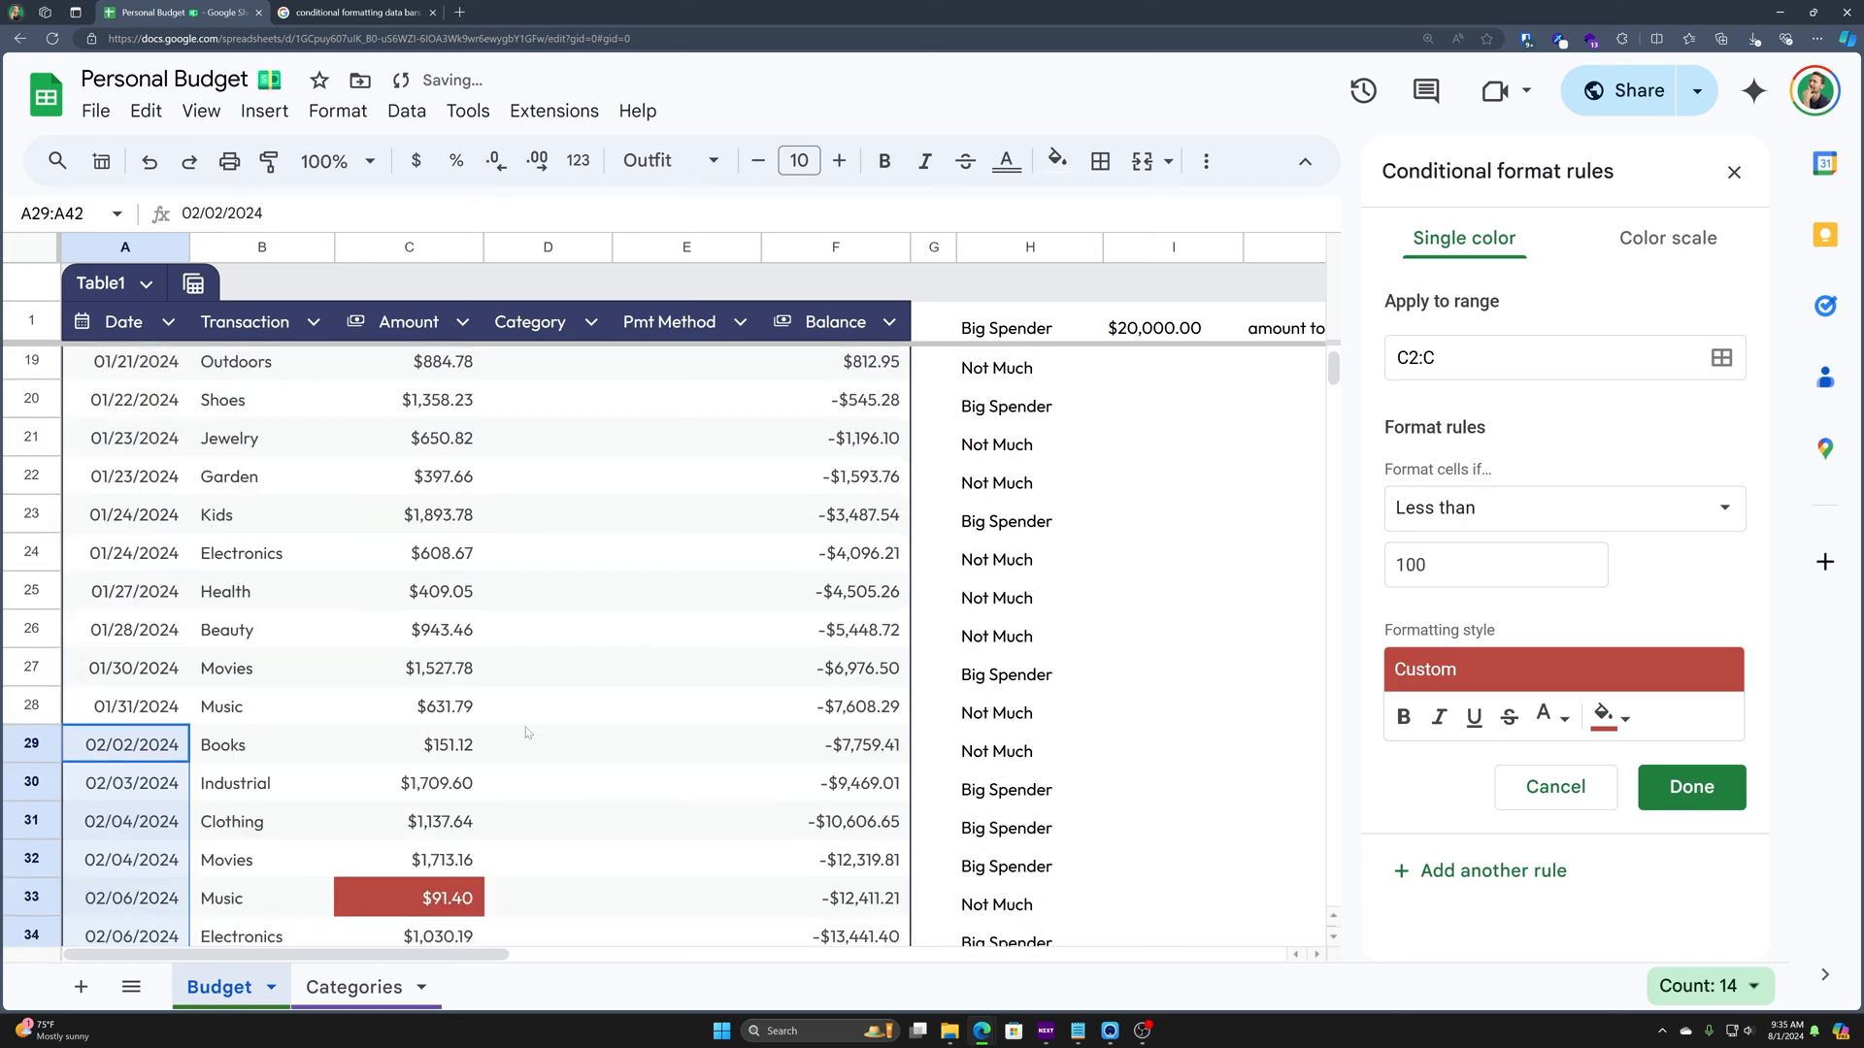
scroll(558, 732, "down", 5)
scroll(558, 732, "down", 6)
scroll(555, 720, "up", 13)
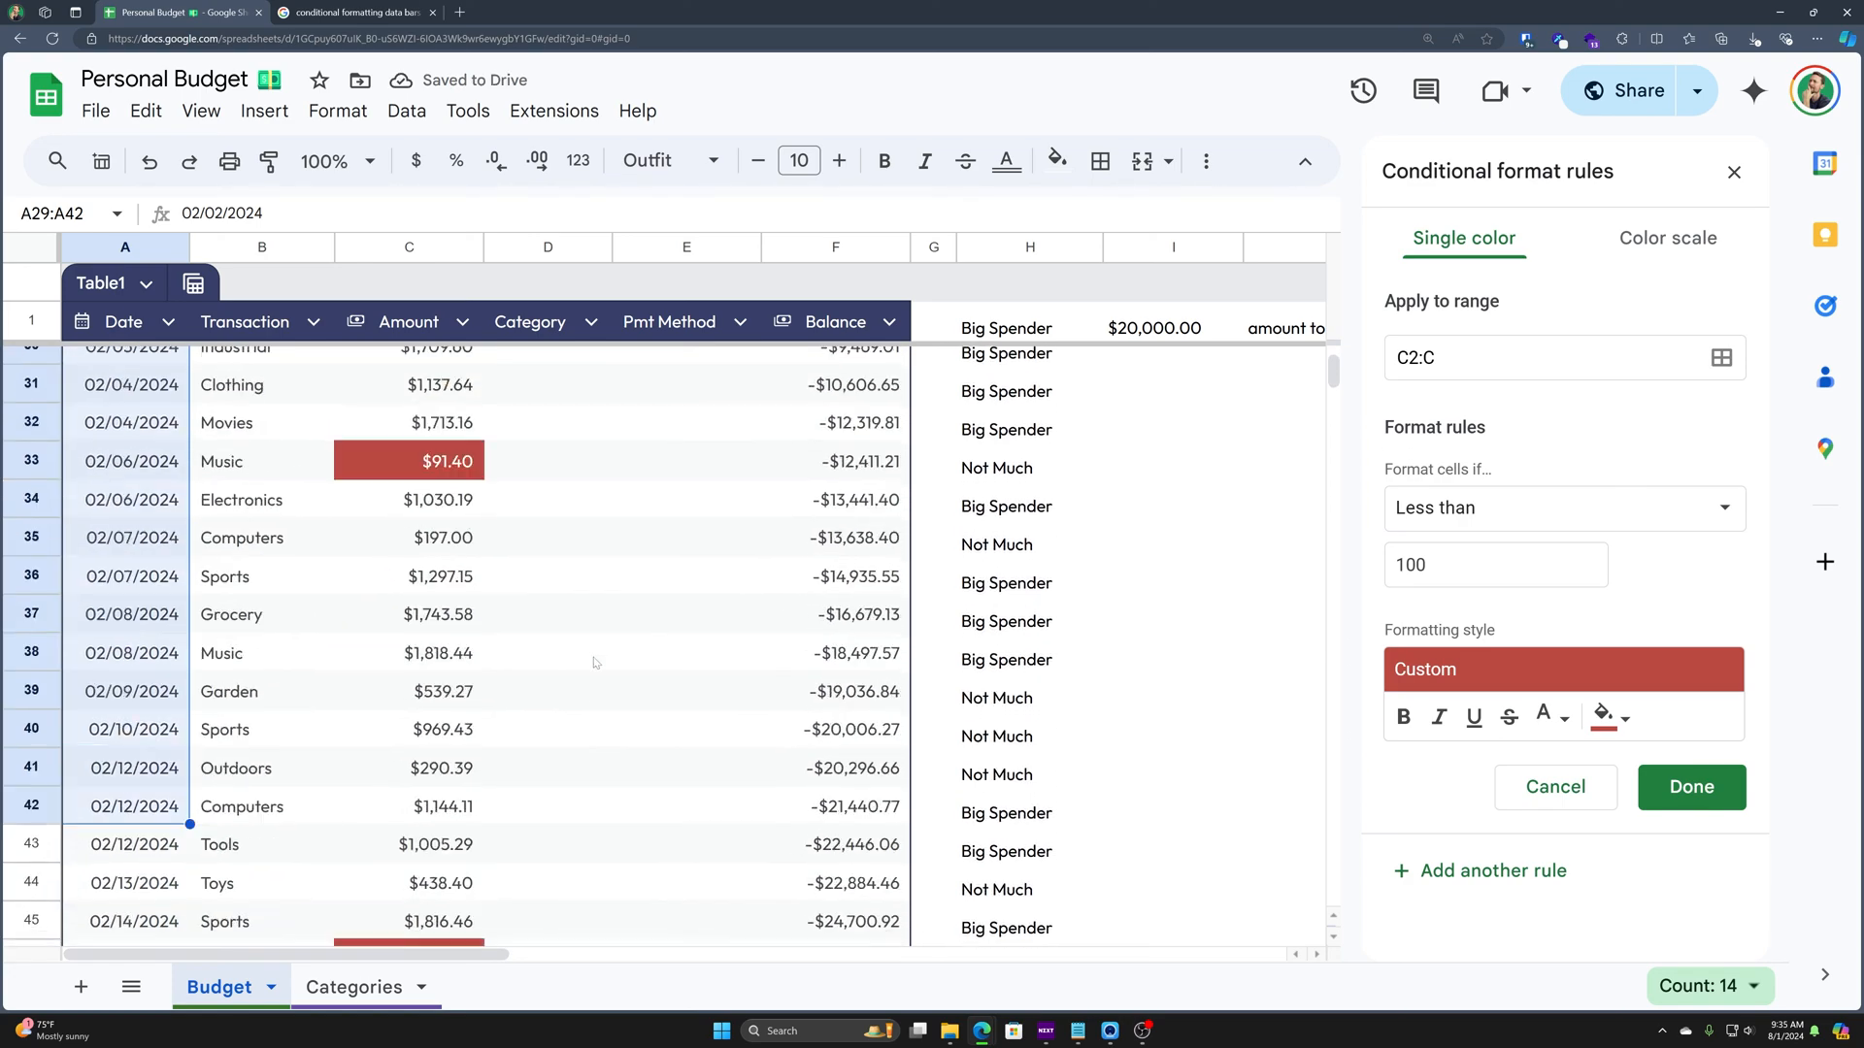
scroll(587, 664, "up", 5)
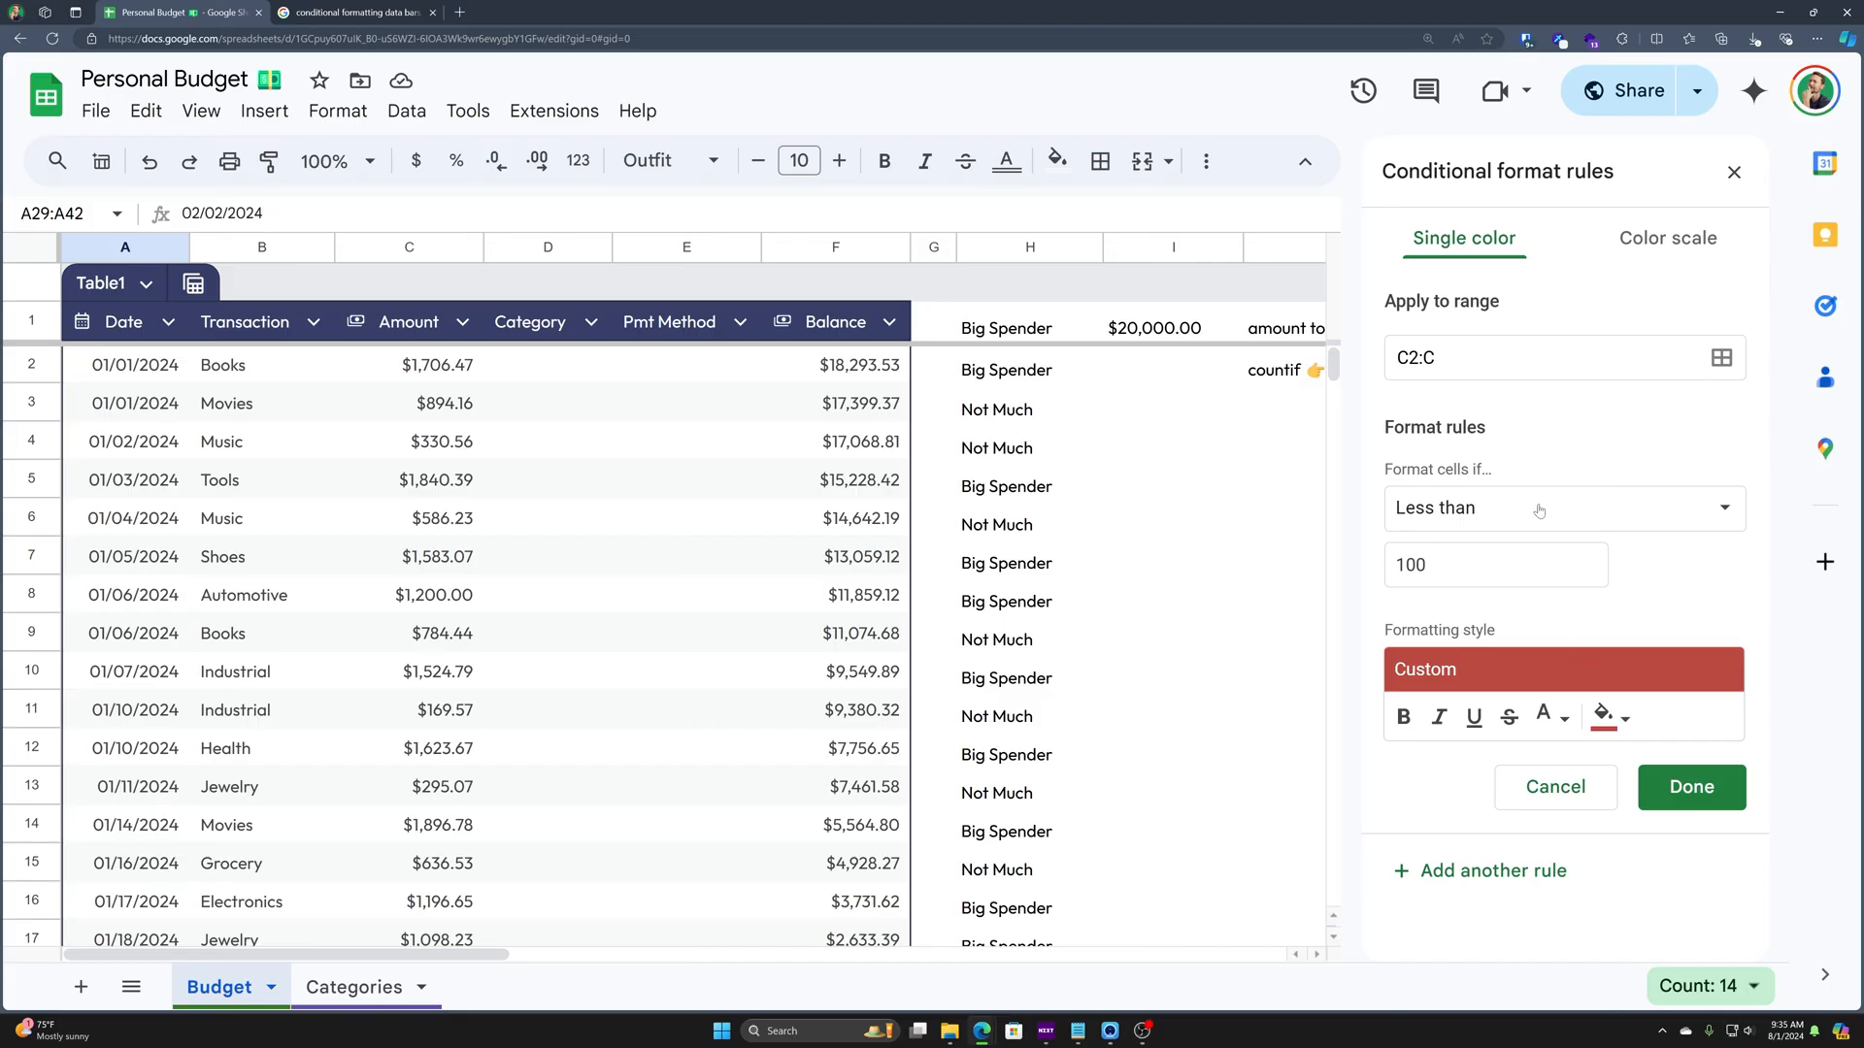
left_click(1683, 252)
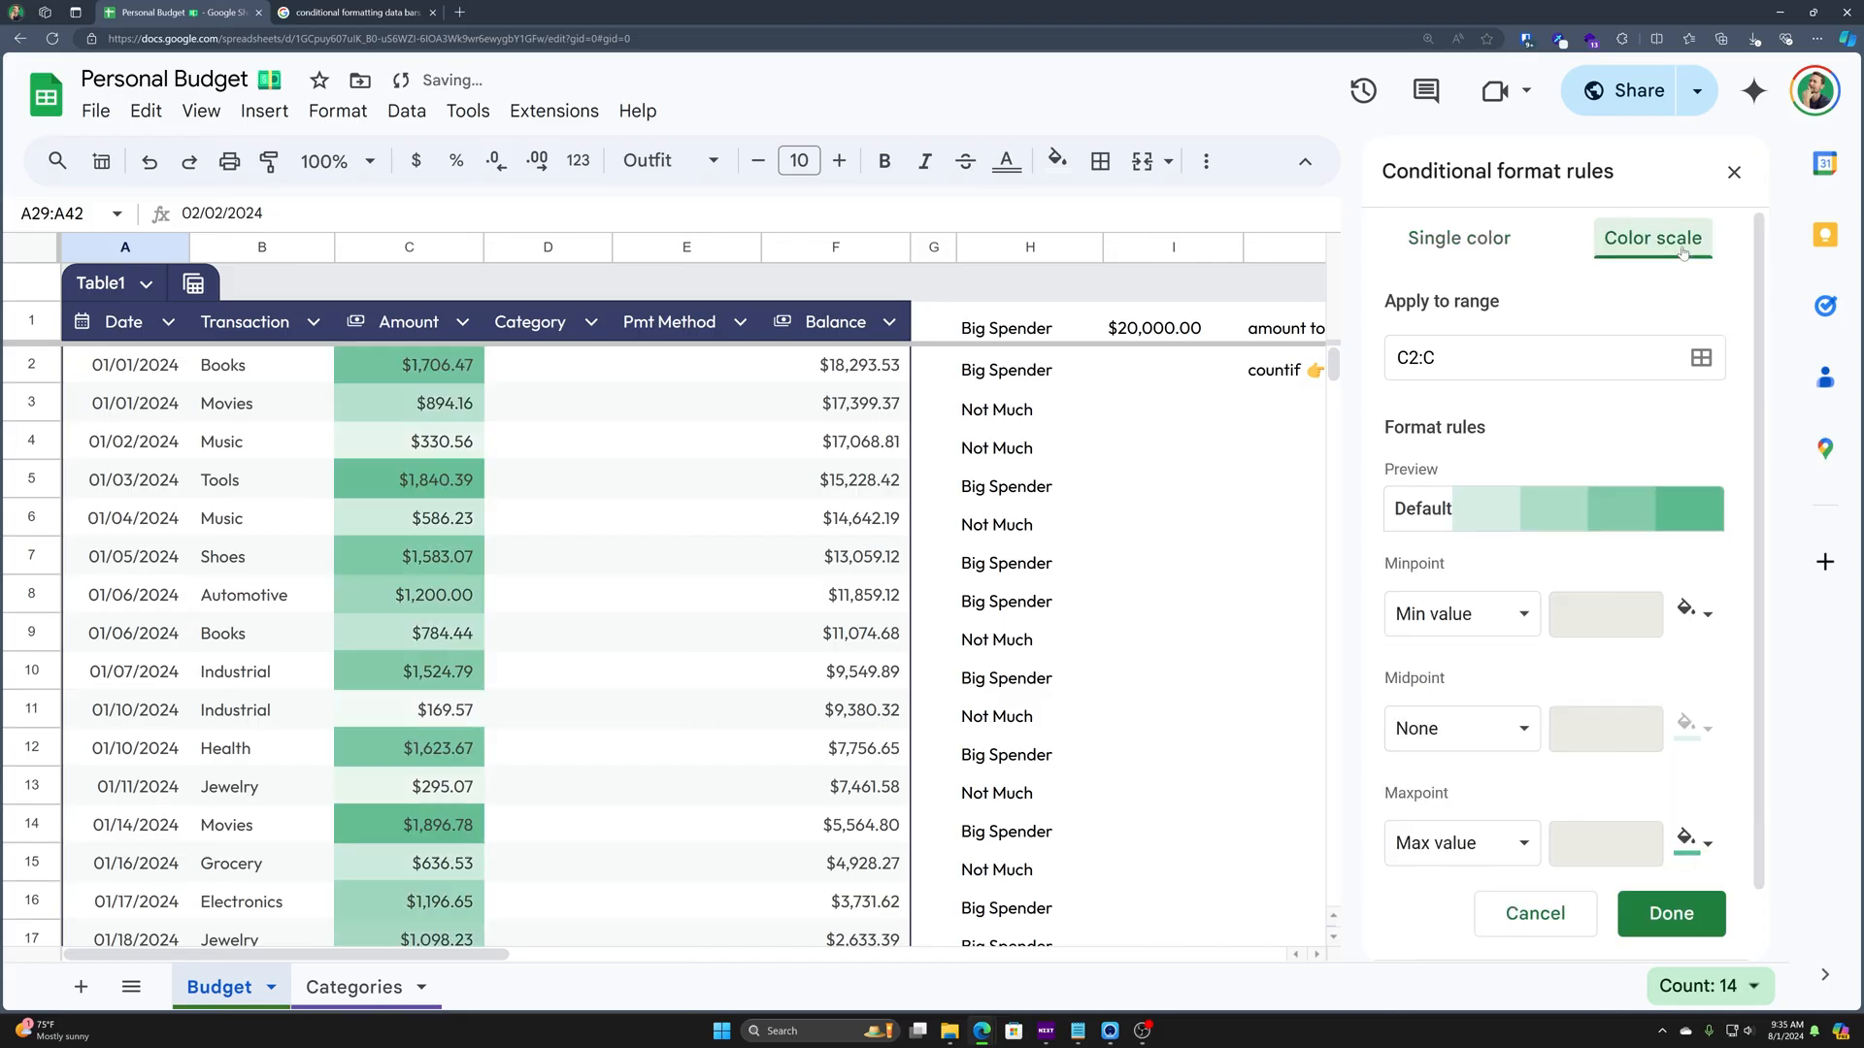
- Apply the red-white-green preset to the C2:C color scale, trying the custom color scale option along the way
left_click(1432, 240)
left_click(1643, 238)
left_click(1611, 519)
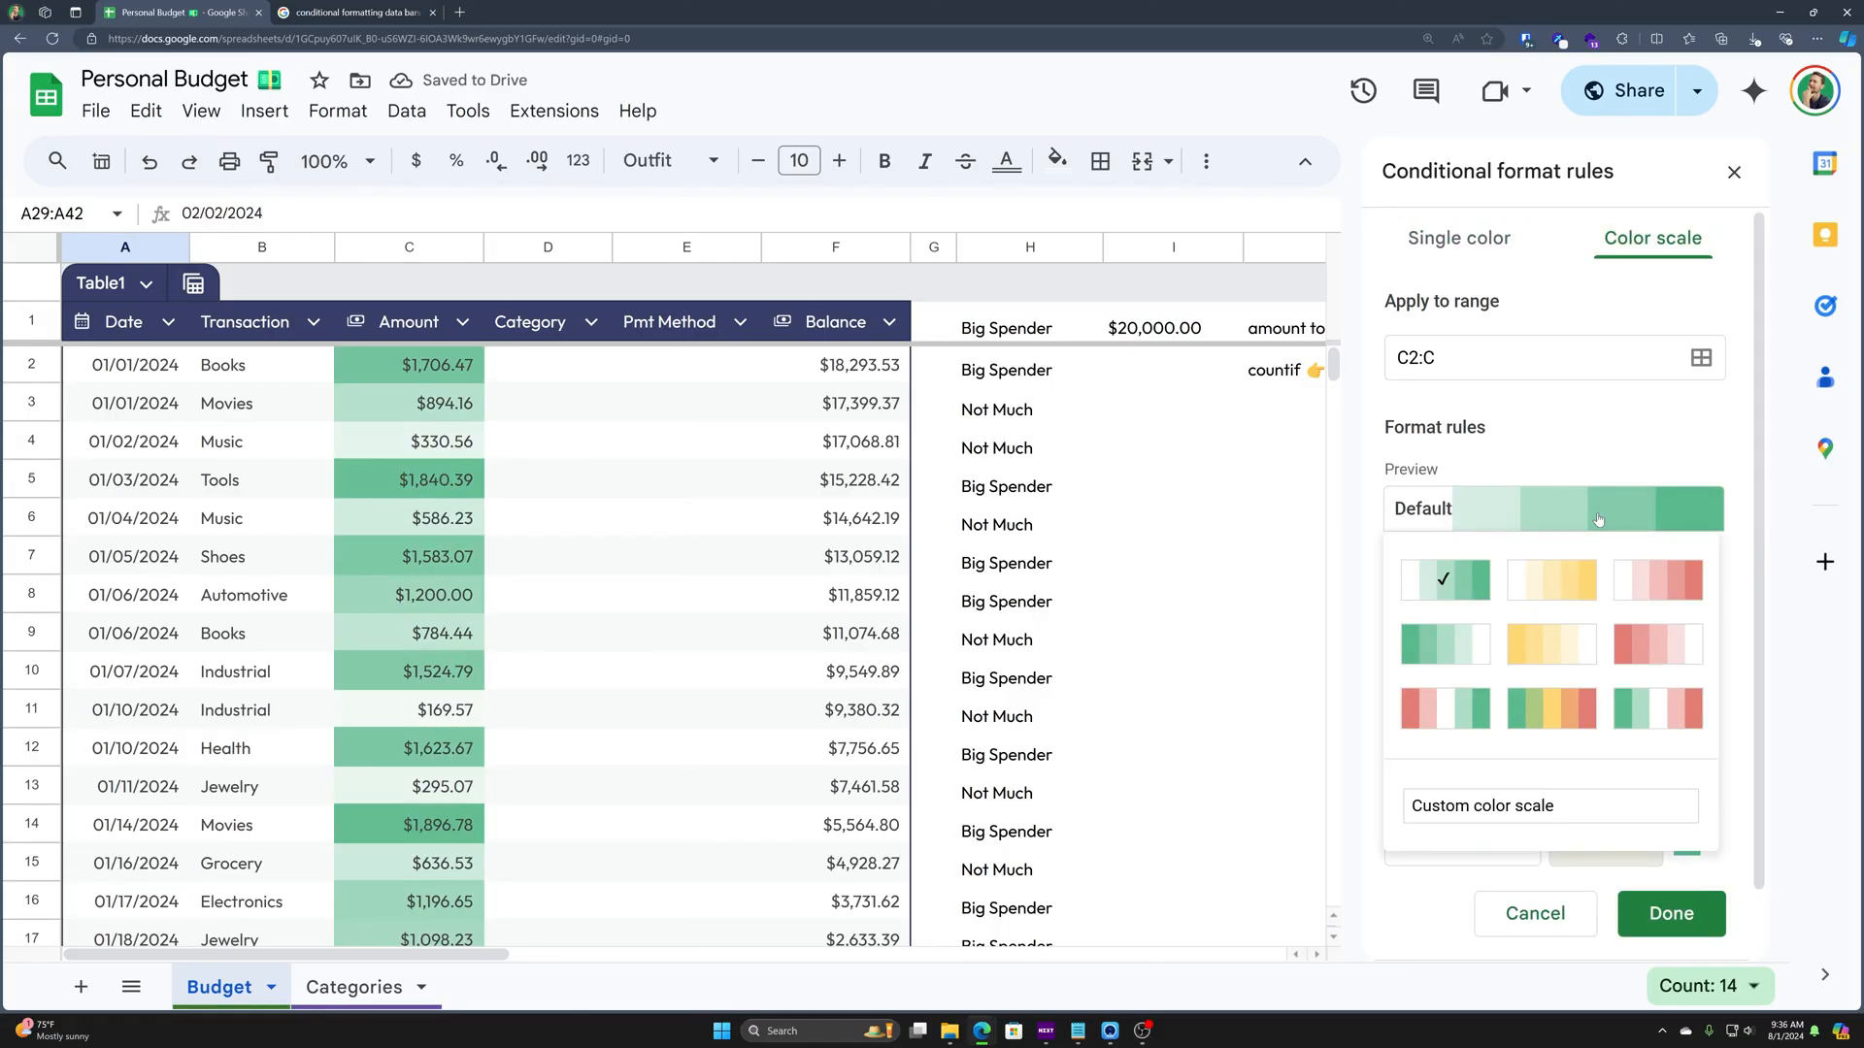
left_click(1443, 702)
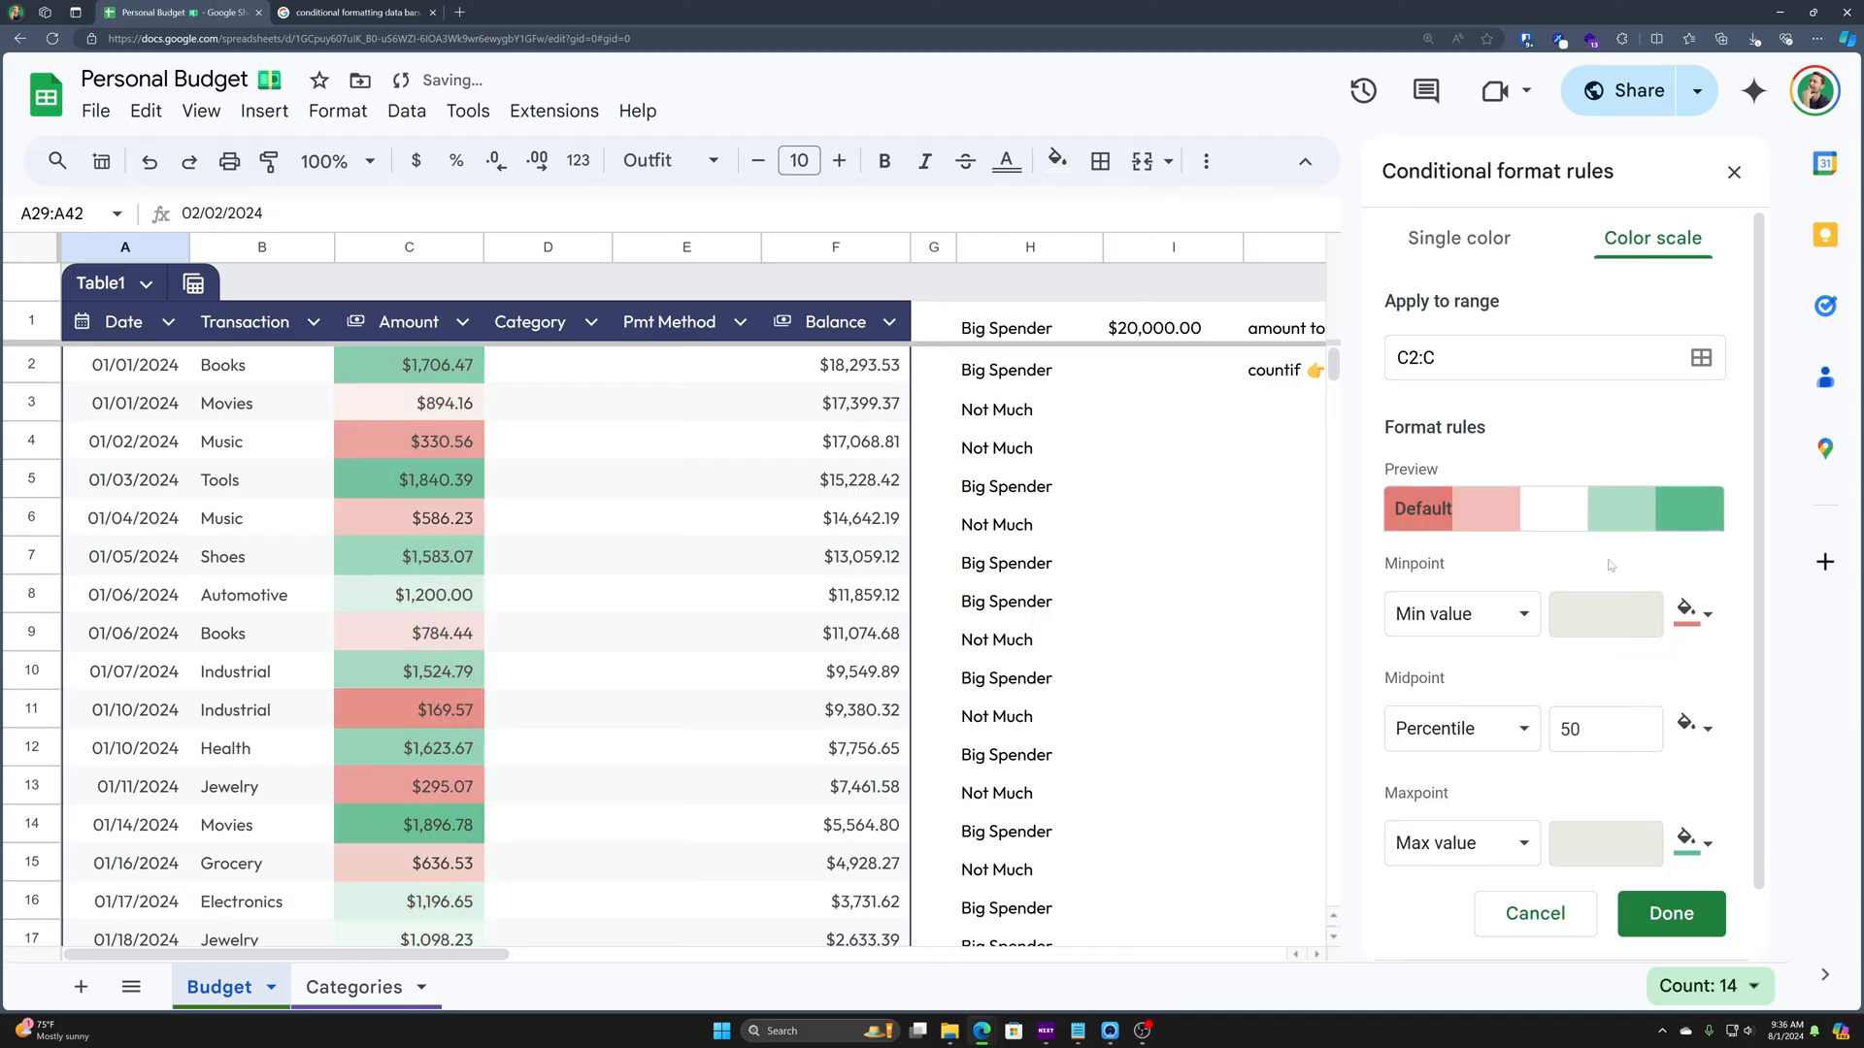
left_click(1663, 522)
left_click(1545, 808)
left_click(1534, 519)
left_click(1456, 720)
- Examine the color scale's minpoint type options and the color choices for its minpoint and maxpoint
left_click(1513, 612)
left_click(1504, 616)
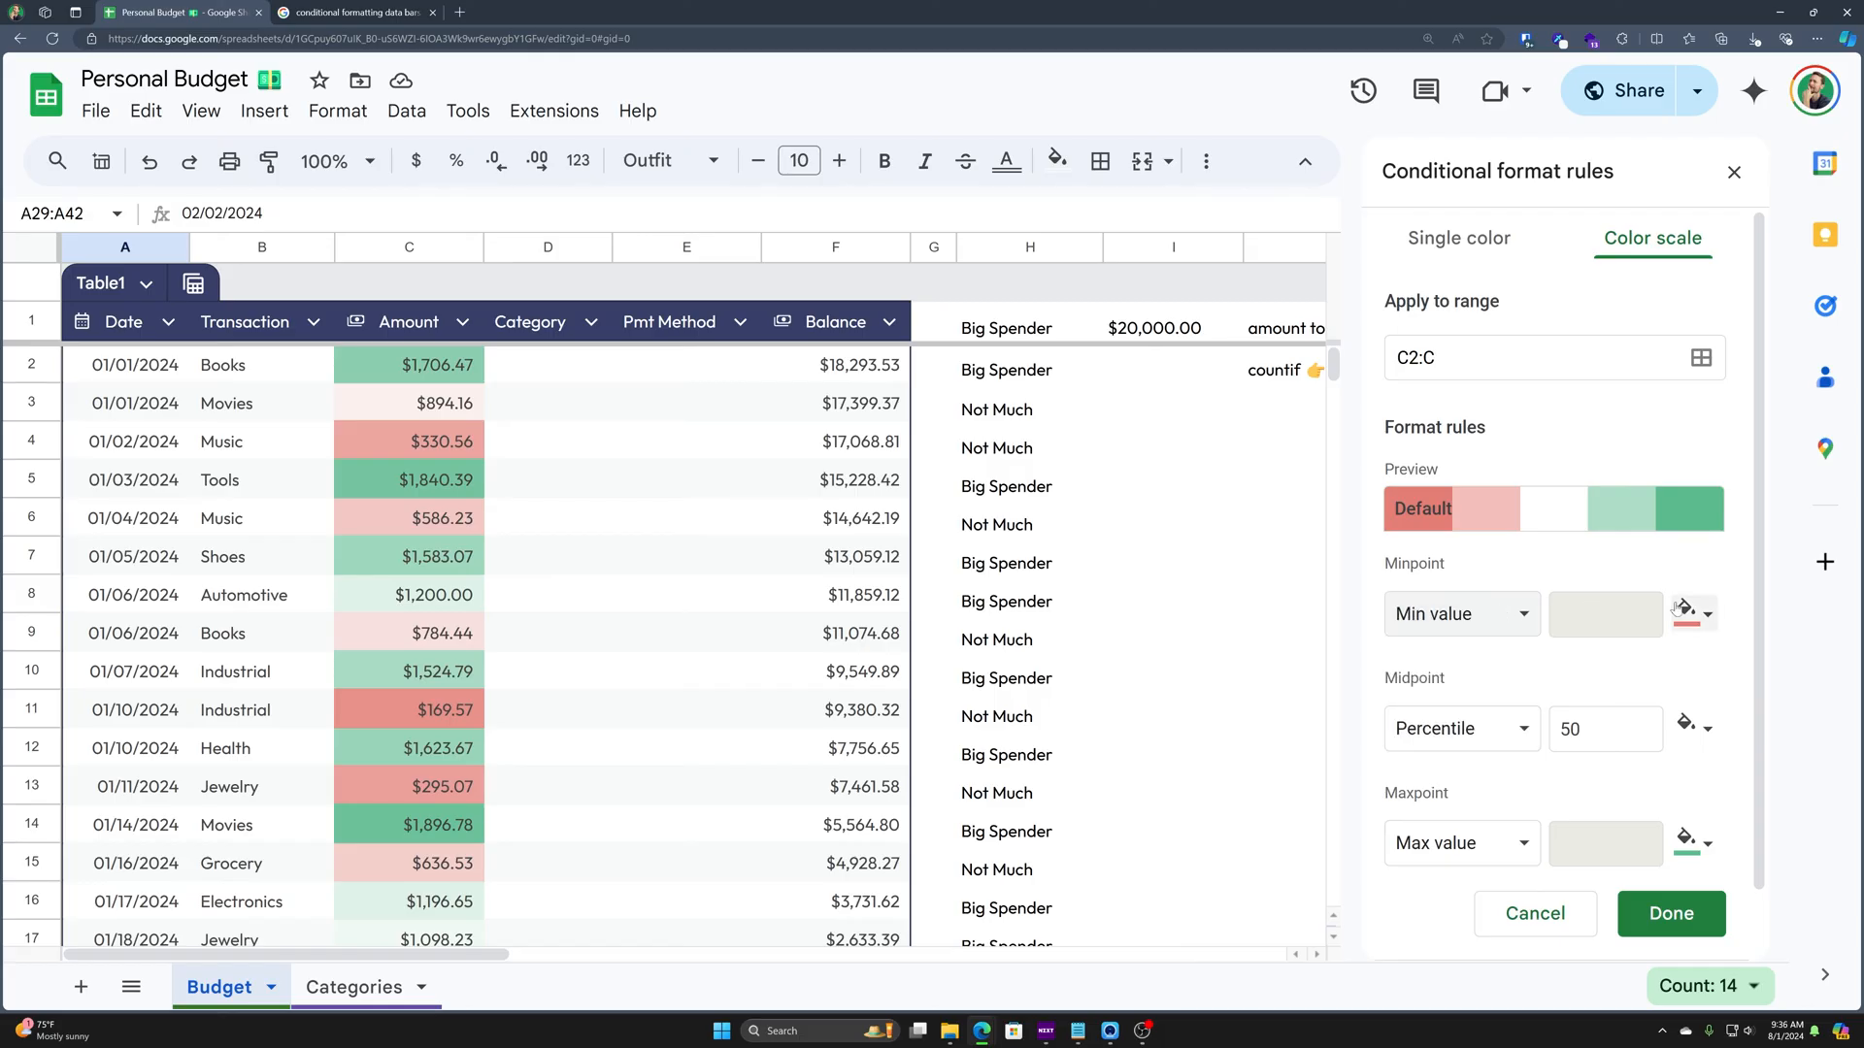
left_click(1690, 615)
left_click(1694, 616)
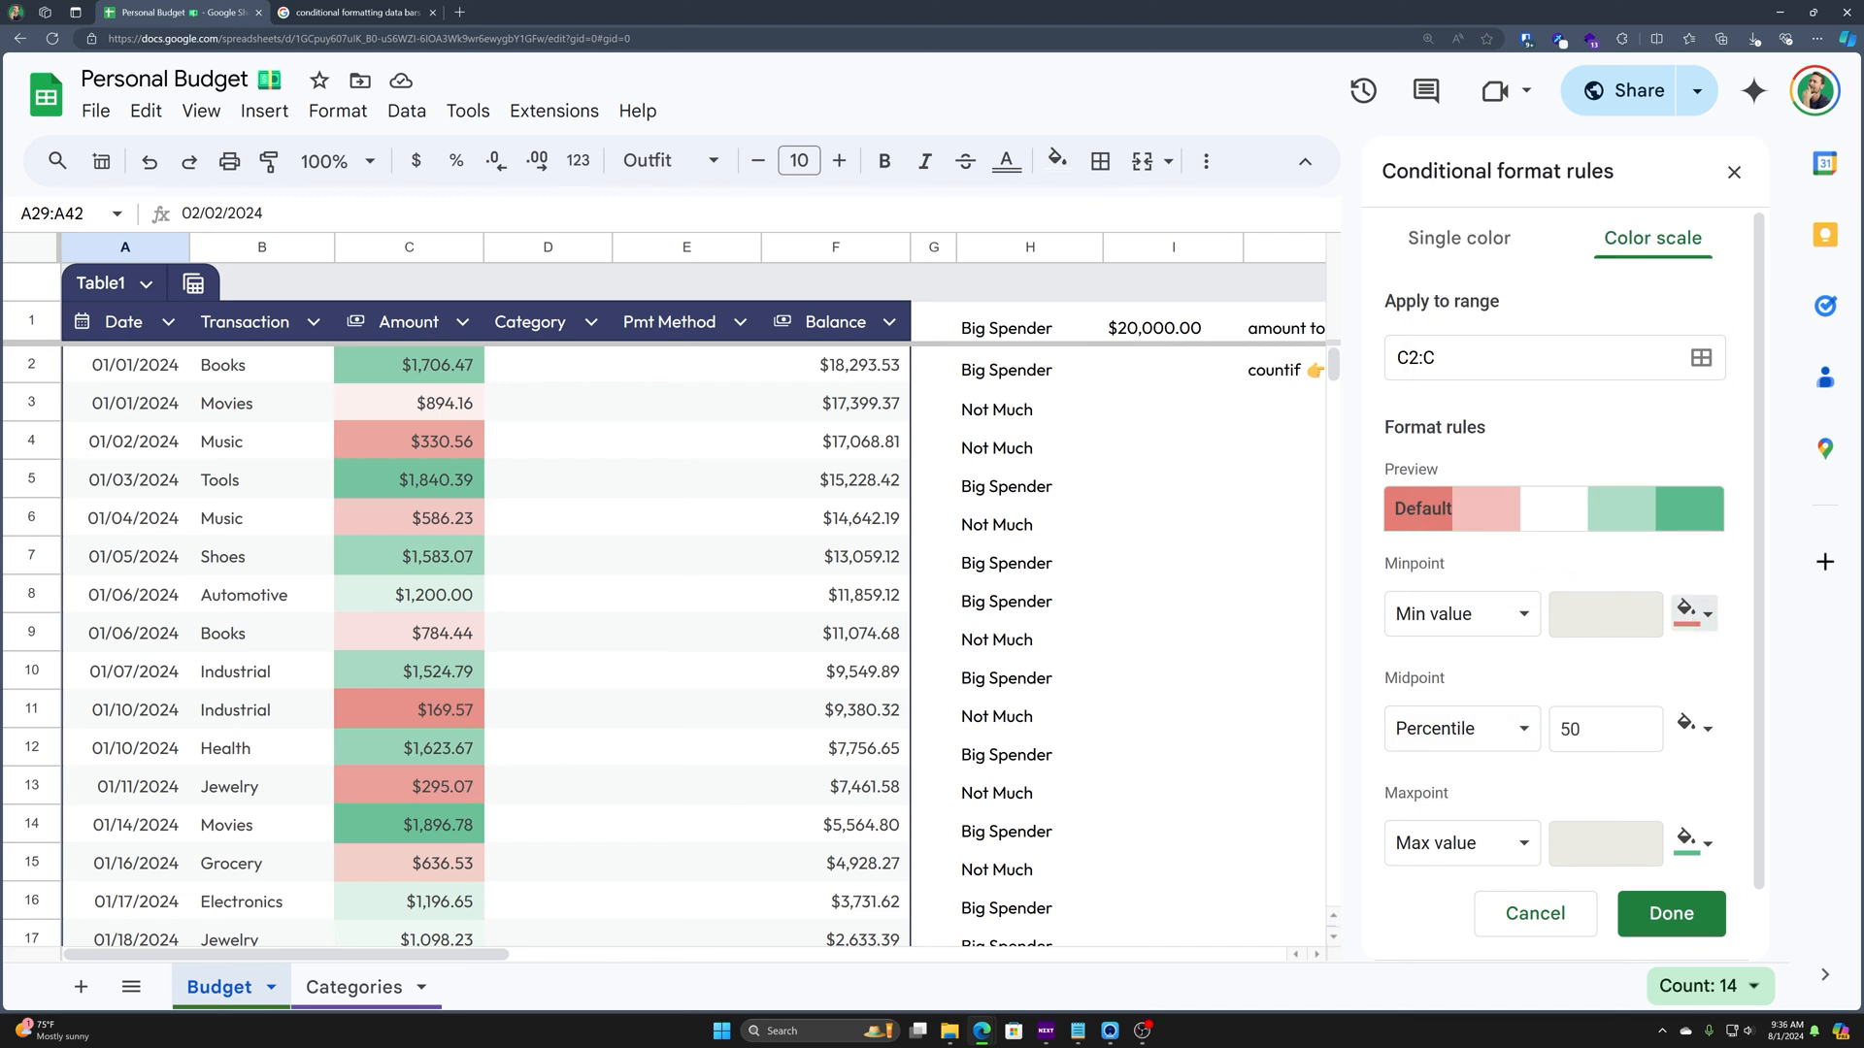
scroll(1521, 789, "down", 1)
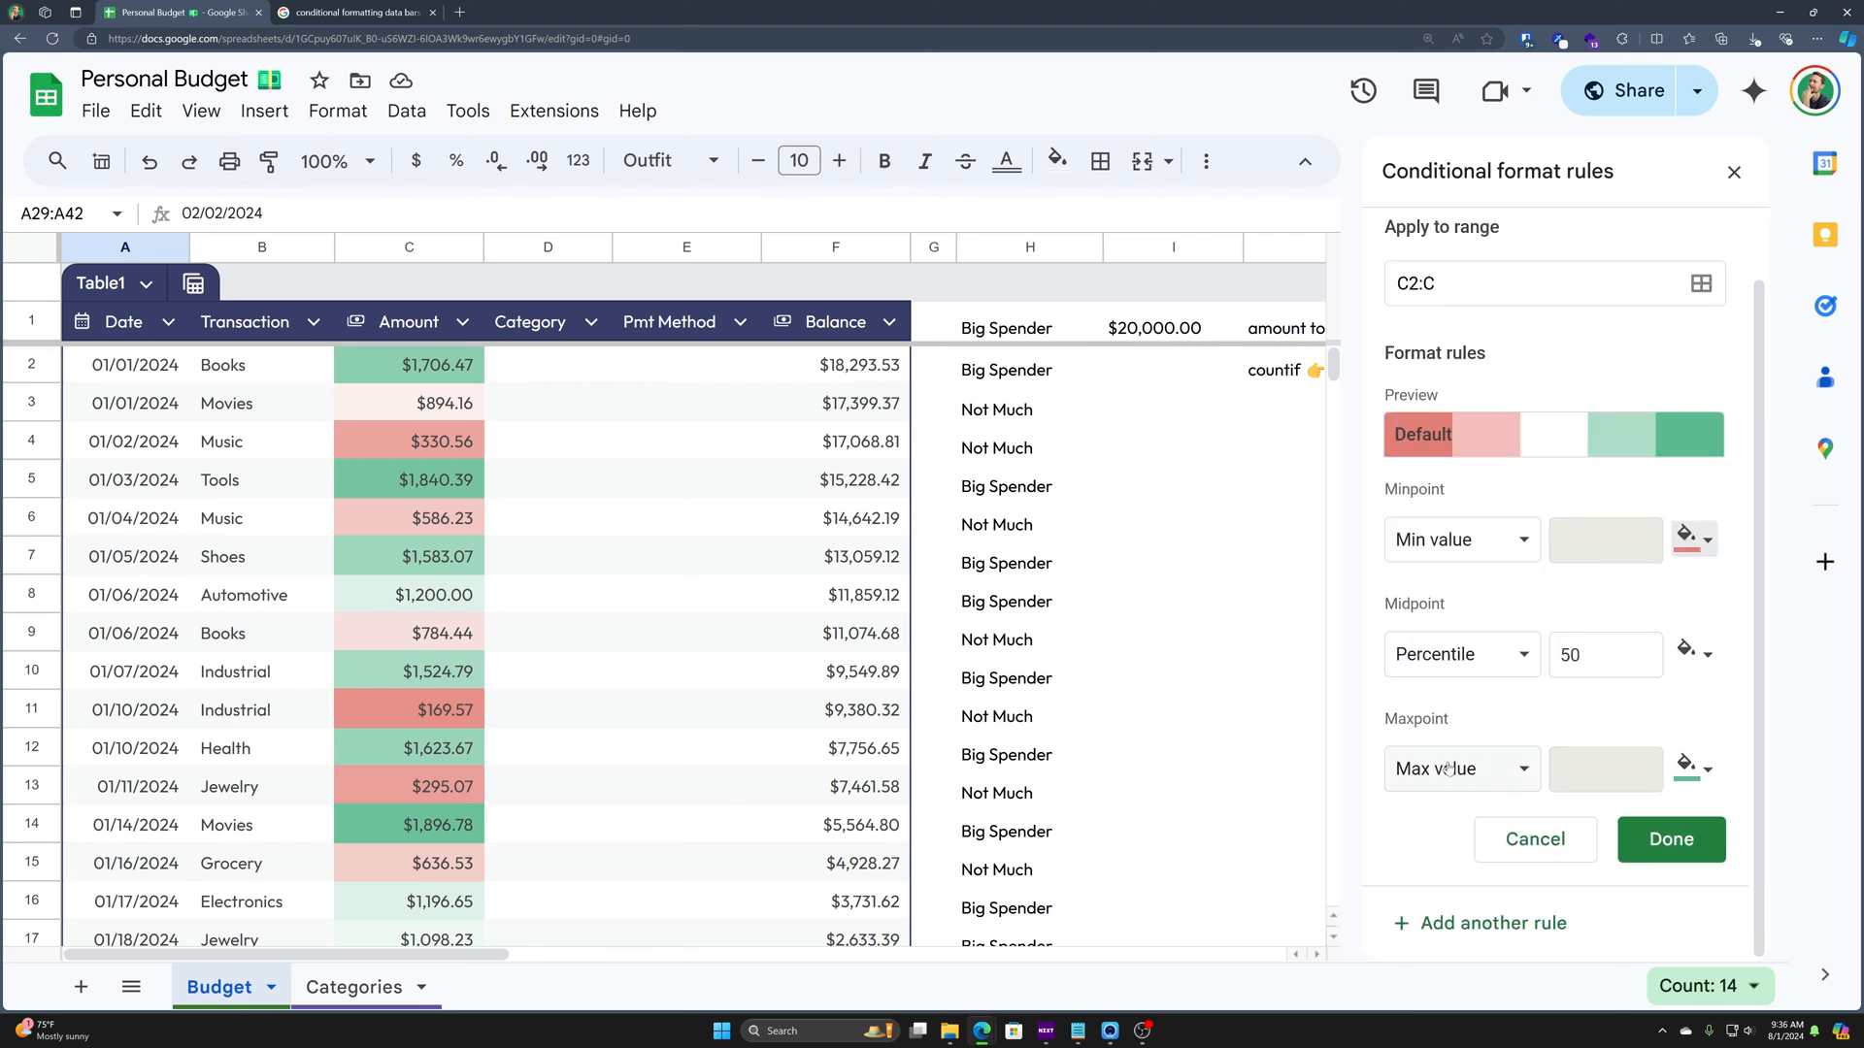
left_click(1691, 766)
left_click(1691, 771)
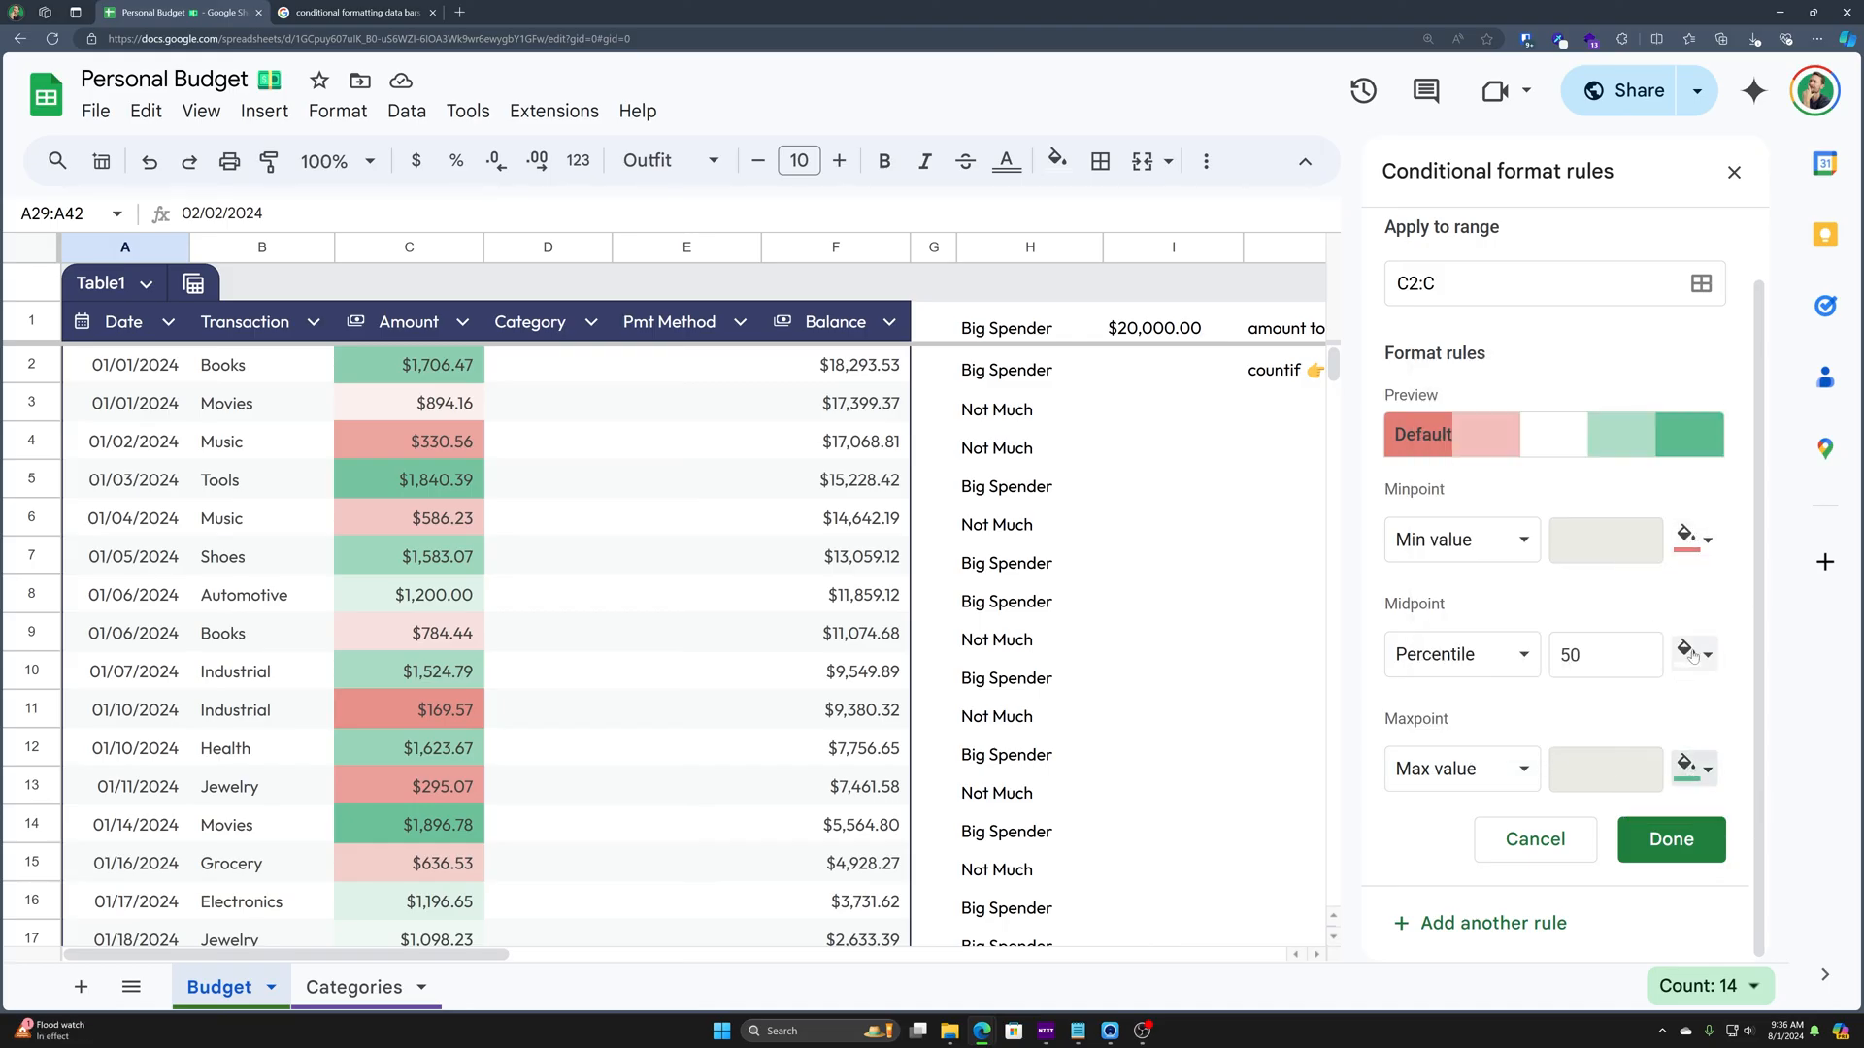
- Review the color scale down the Amount column to the table's last row, selecting cell C91 on the way
scroll(666, 736, "down", 4)
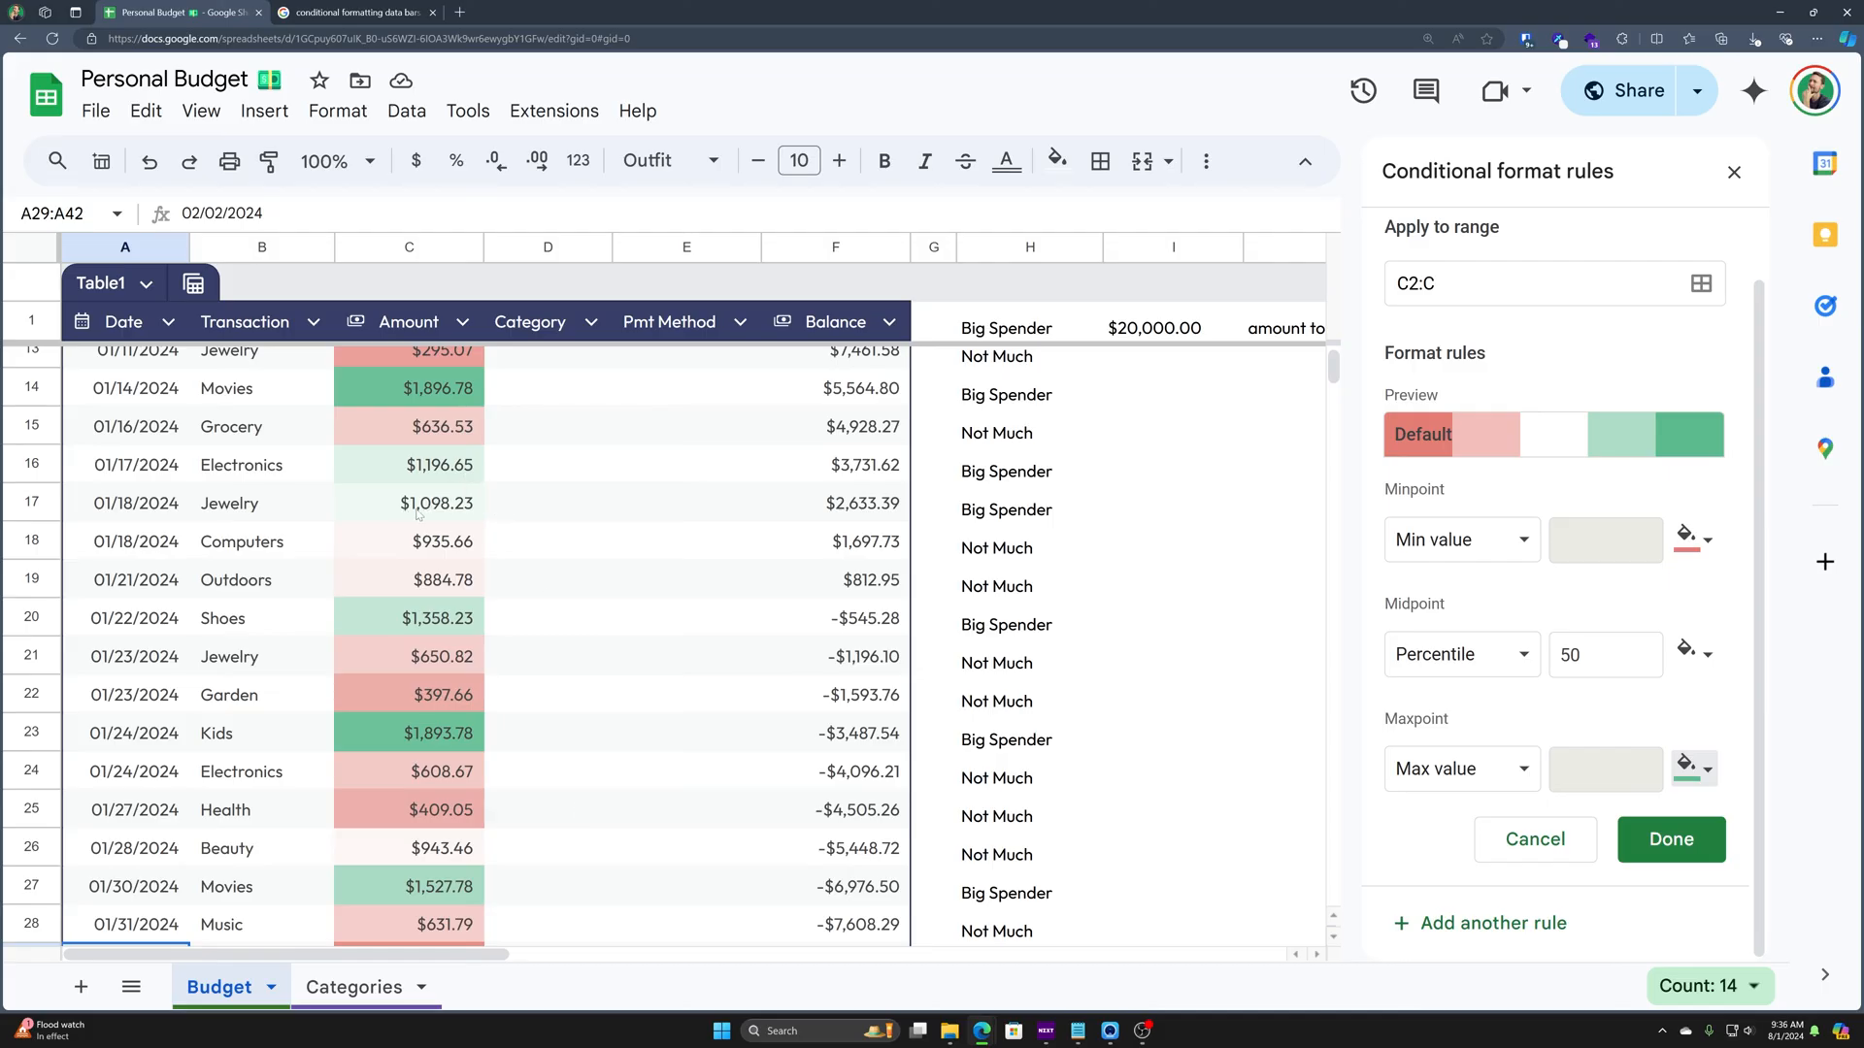
scroll(471, 521, "down", 7)
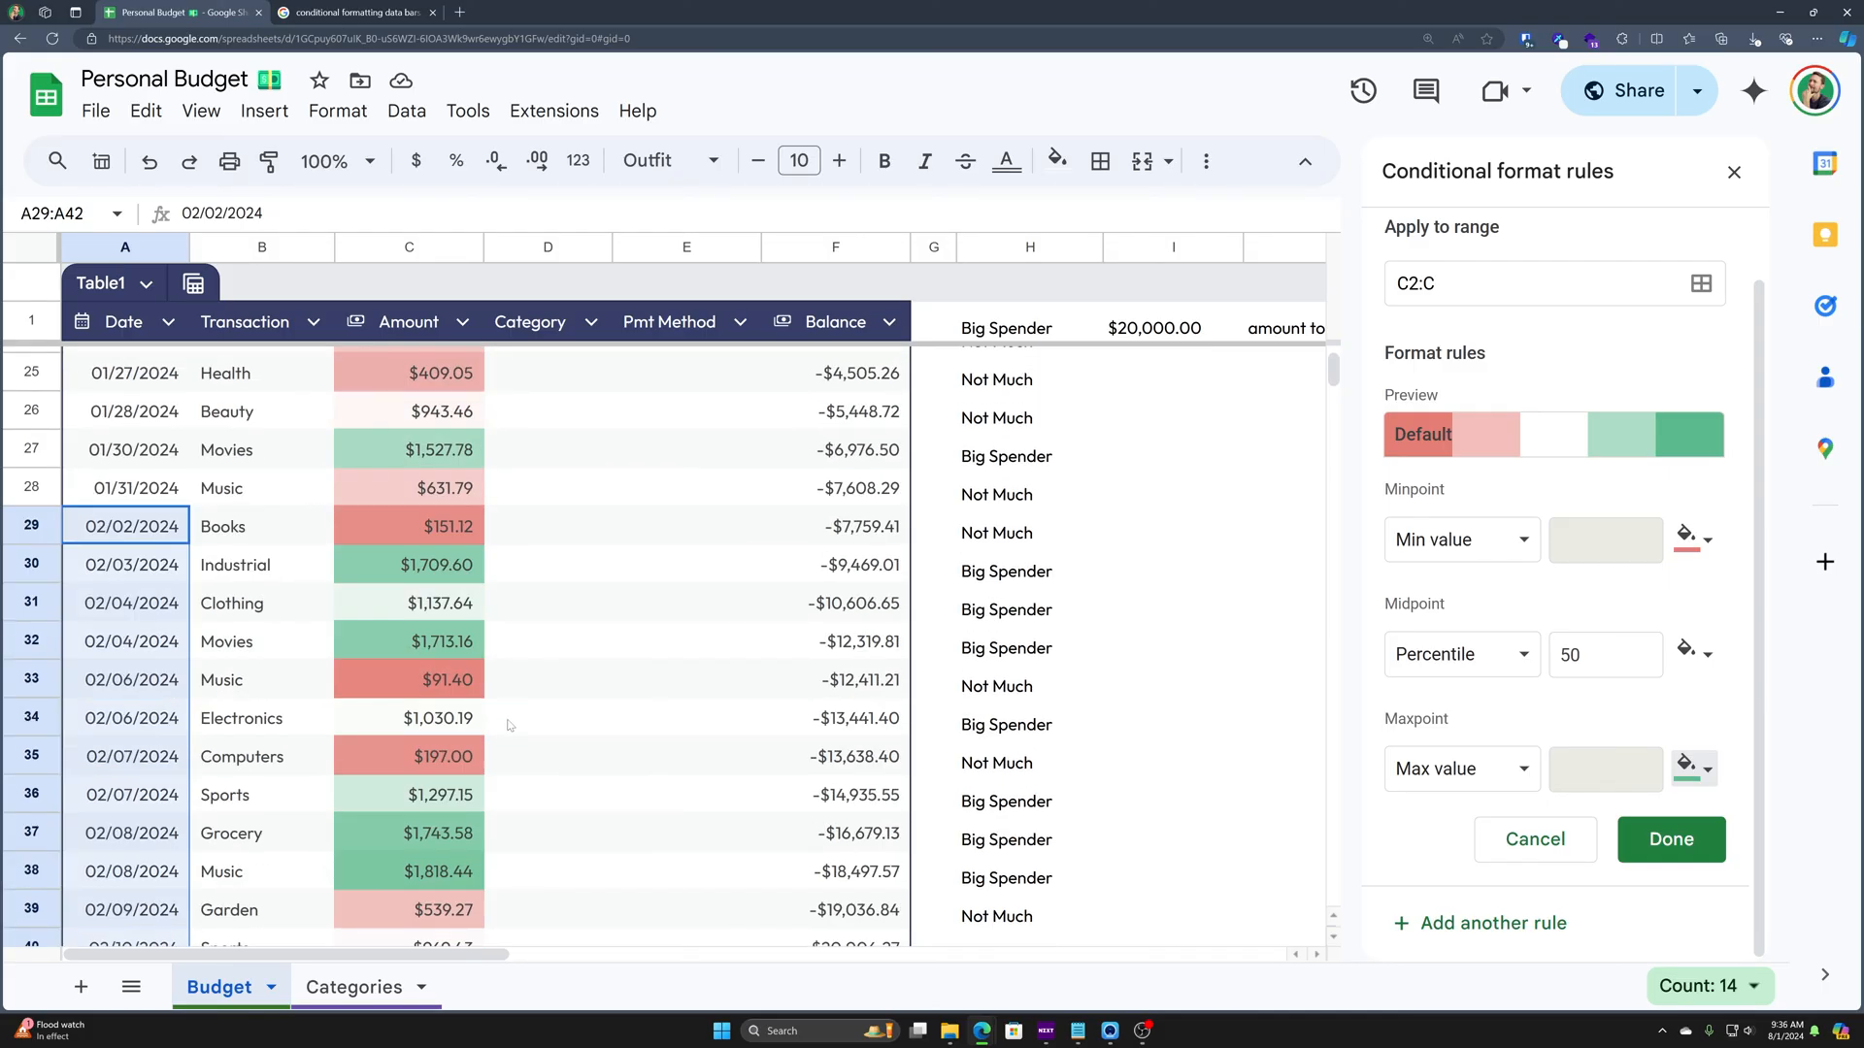
scroll(457, 667, "down", 6)
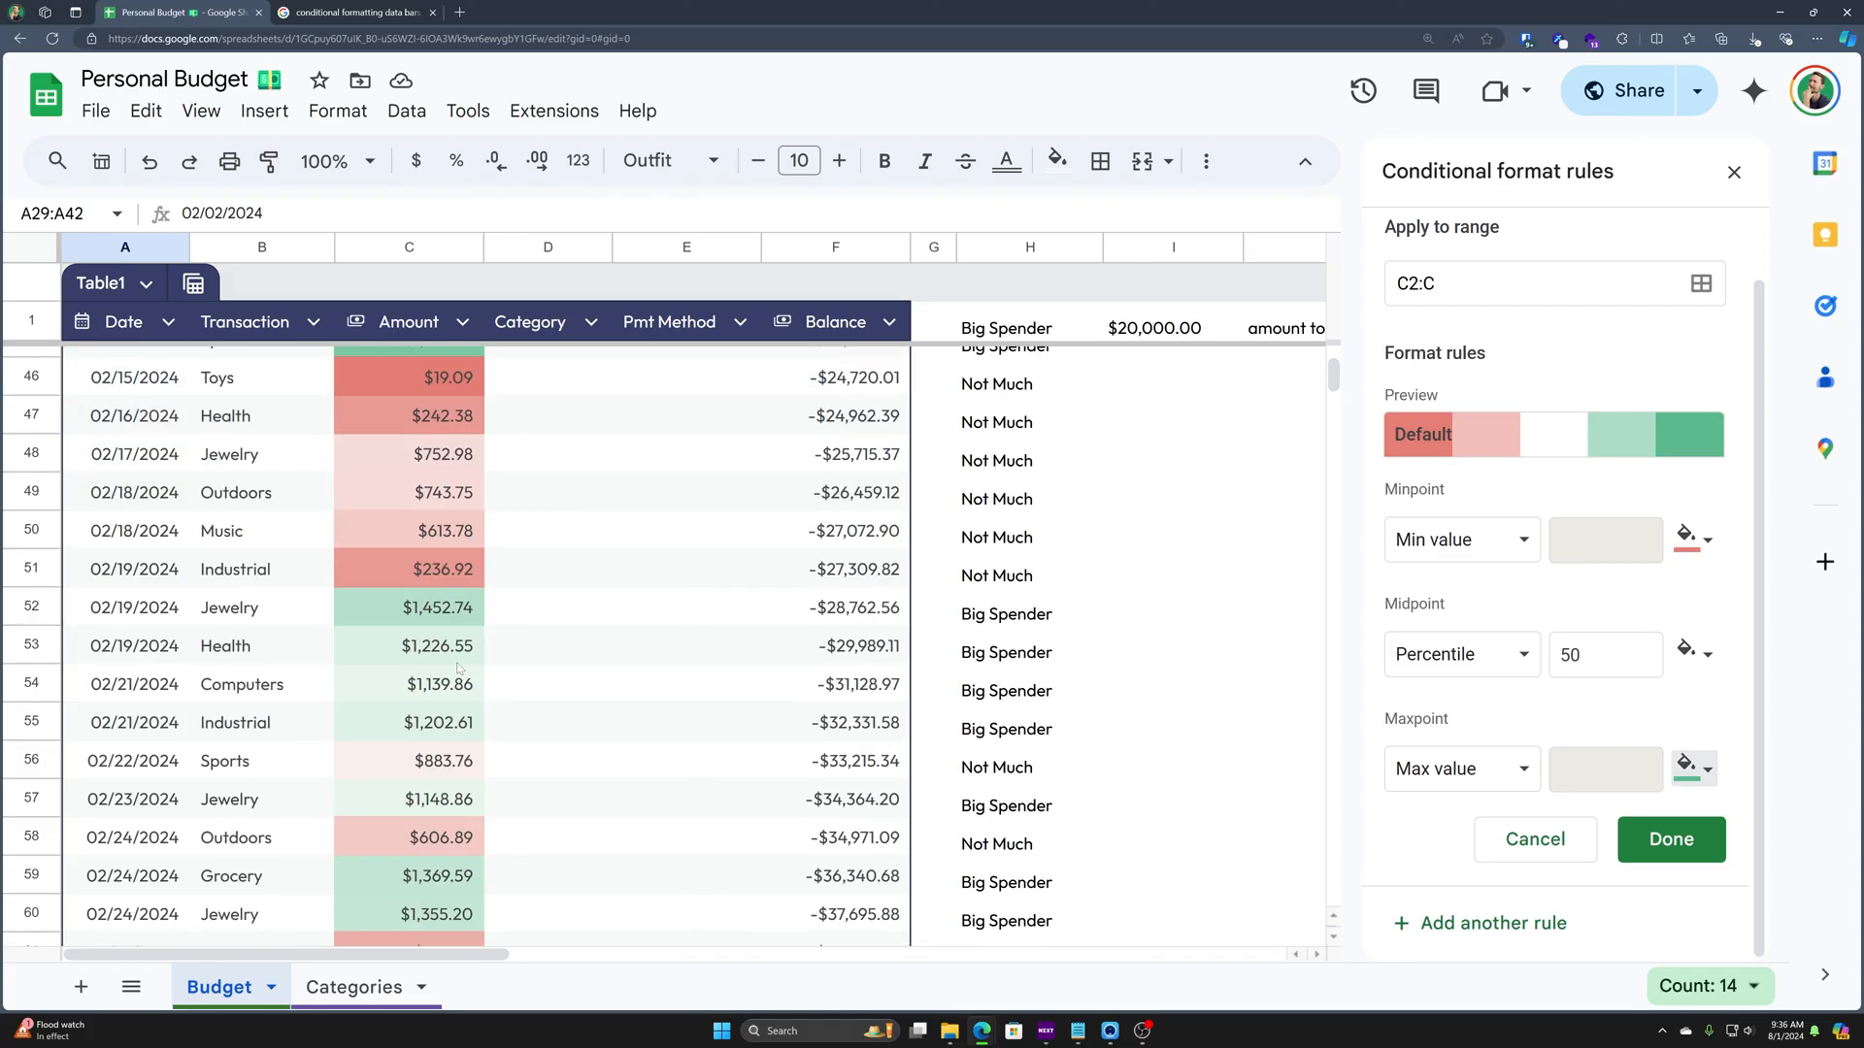
scroll(509, 661, "down", 7)
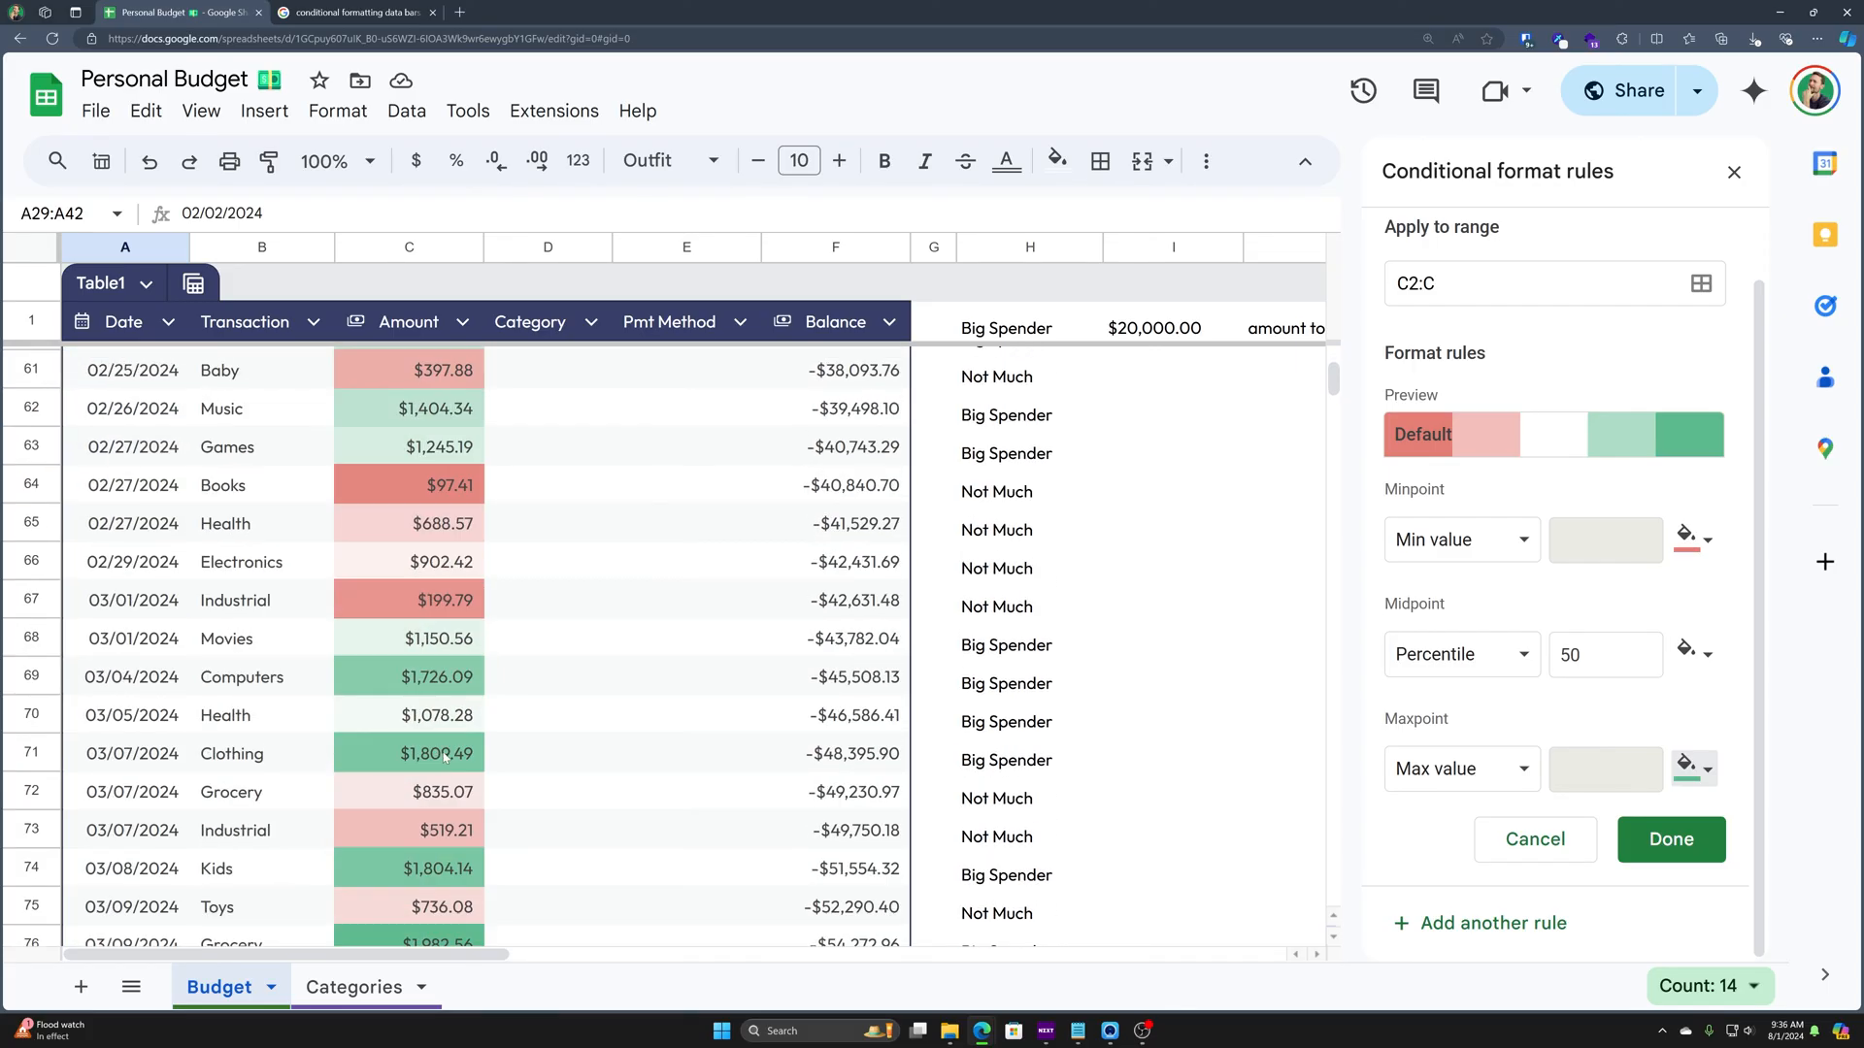
scroll(492, 727, "down", 4)
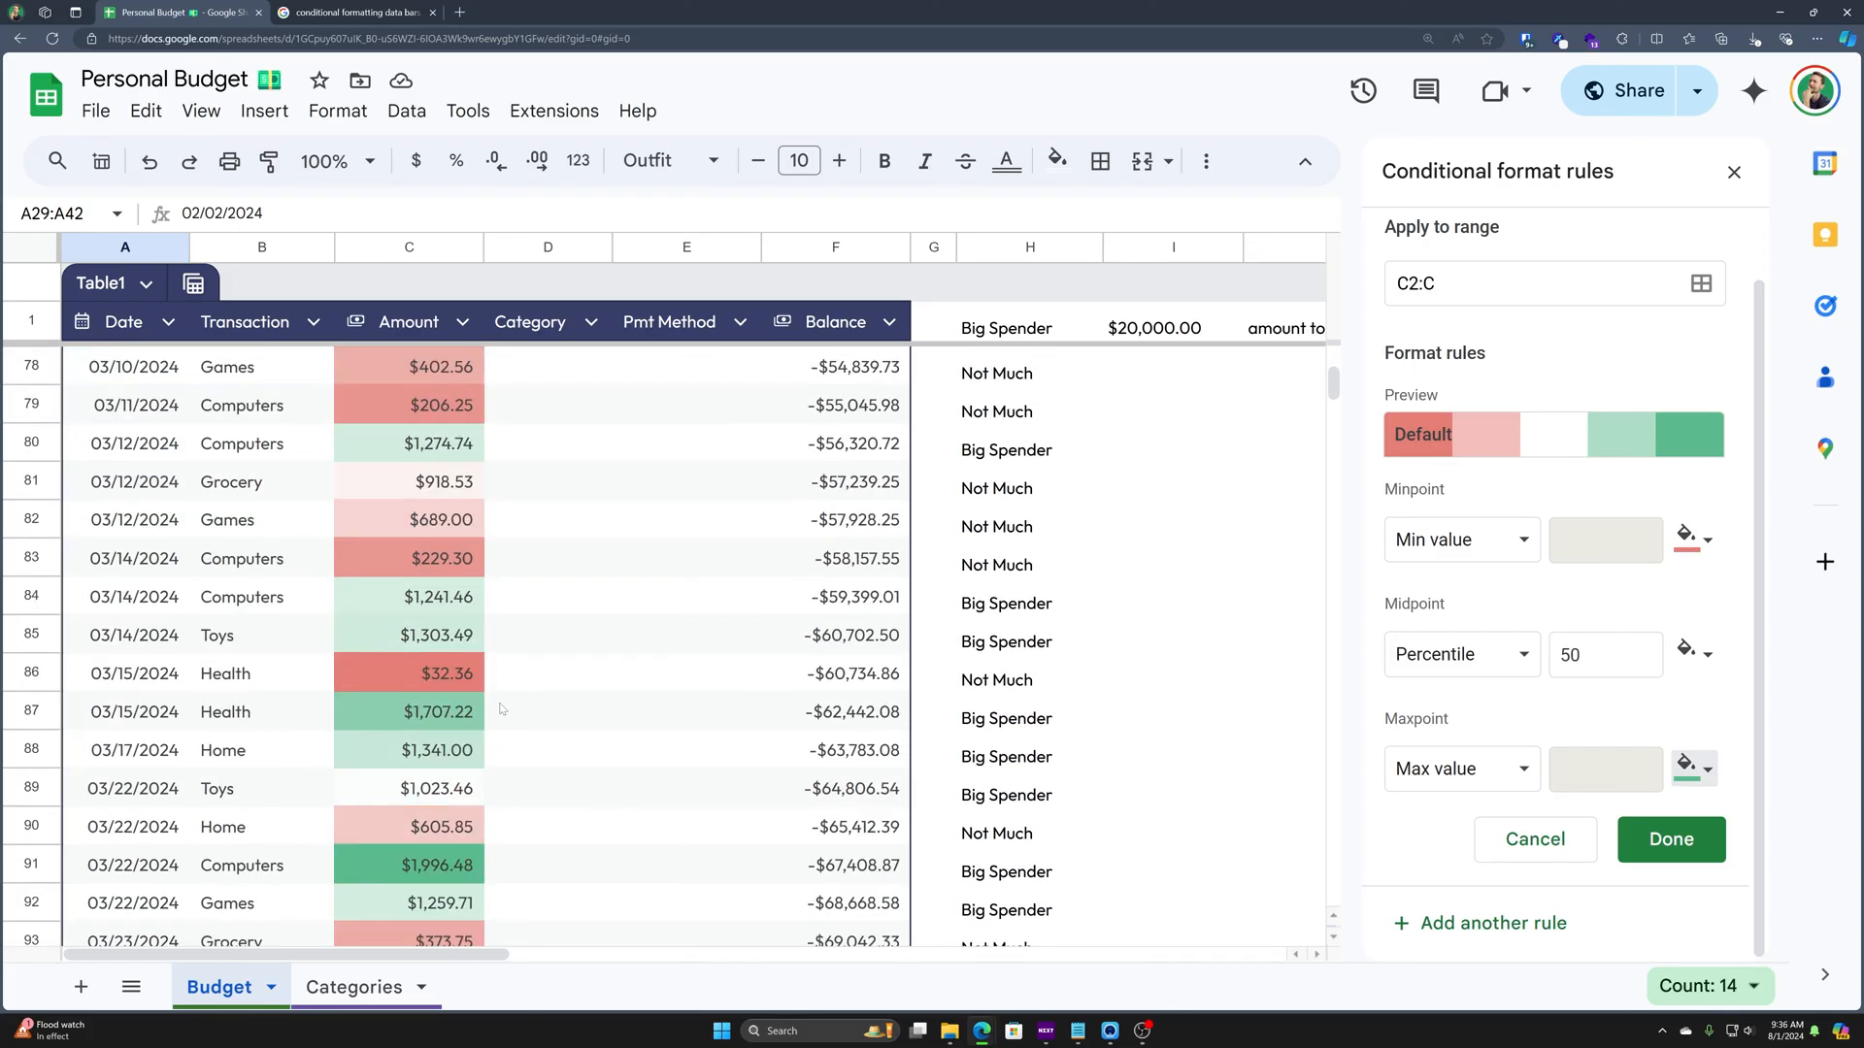
left_click(442, 645)
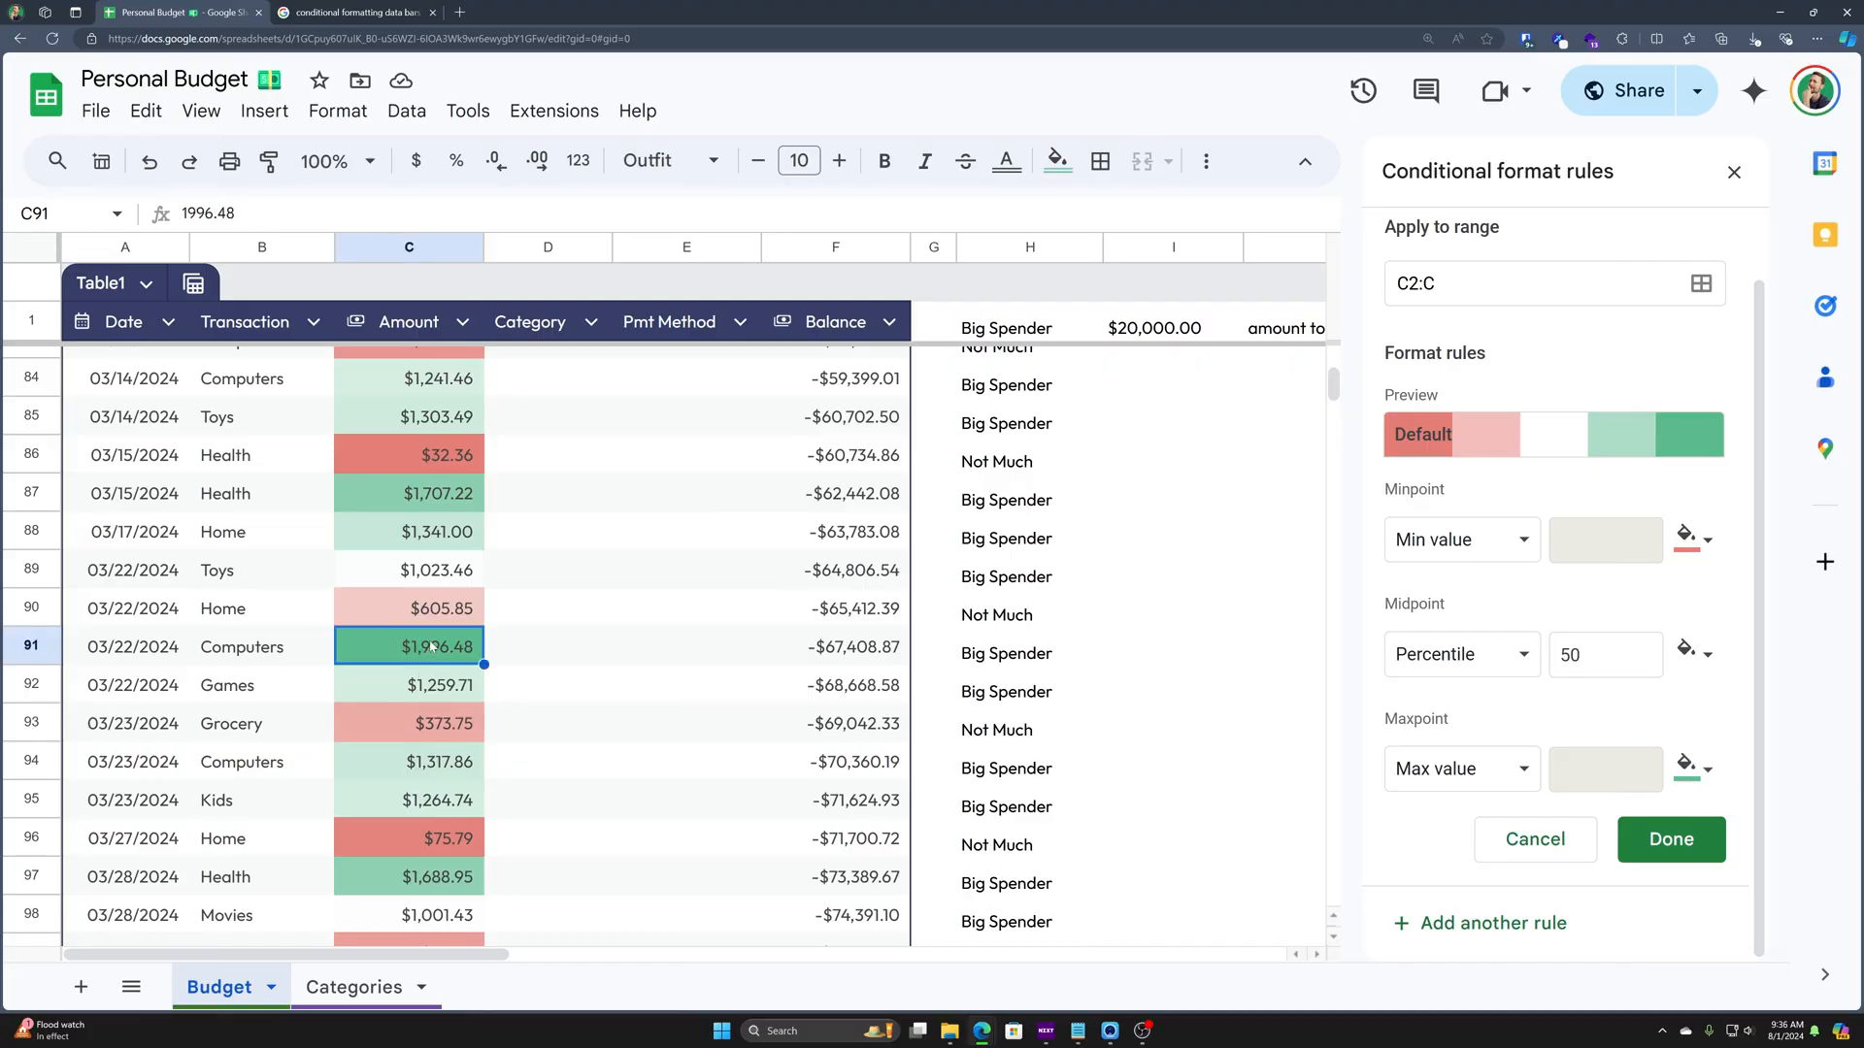
scroll(437, 680, "down", 3)
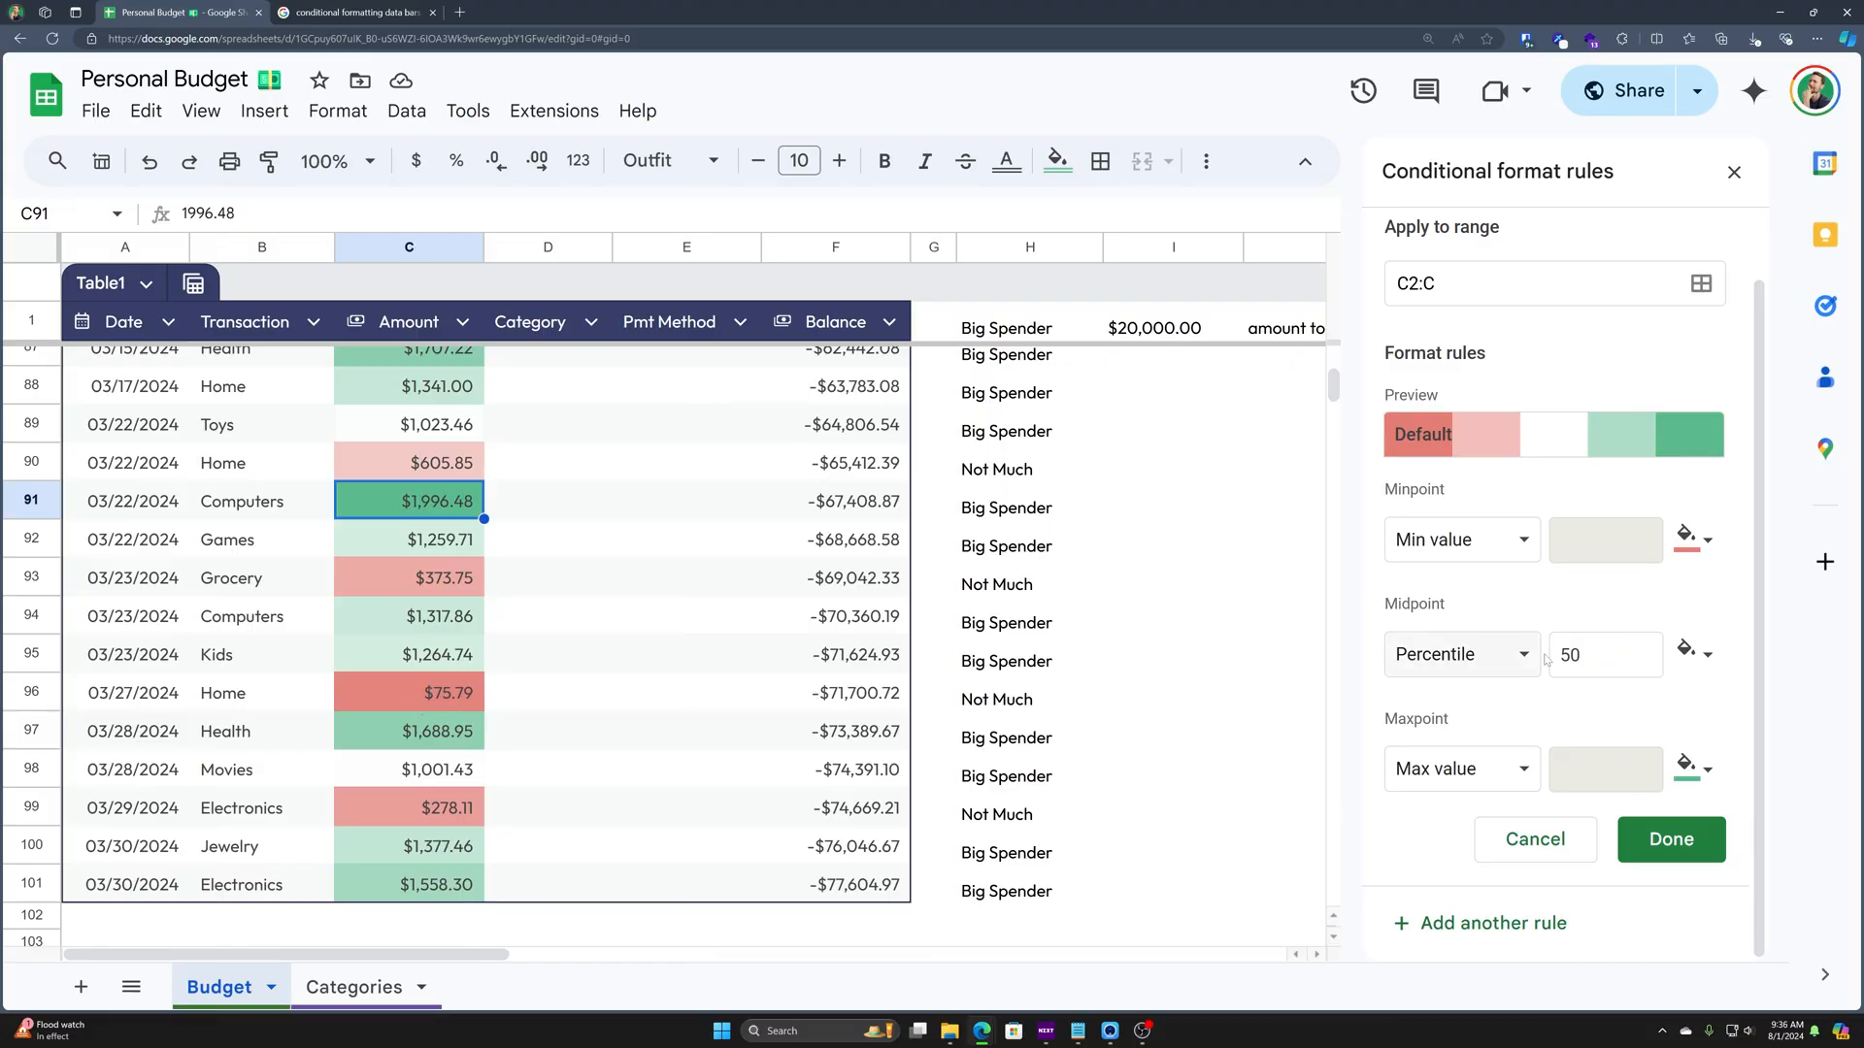
- Set the color scale's midpoint percentile to 75 and review its effect up the Amount column
double_click(1605, 654)
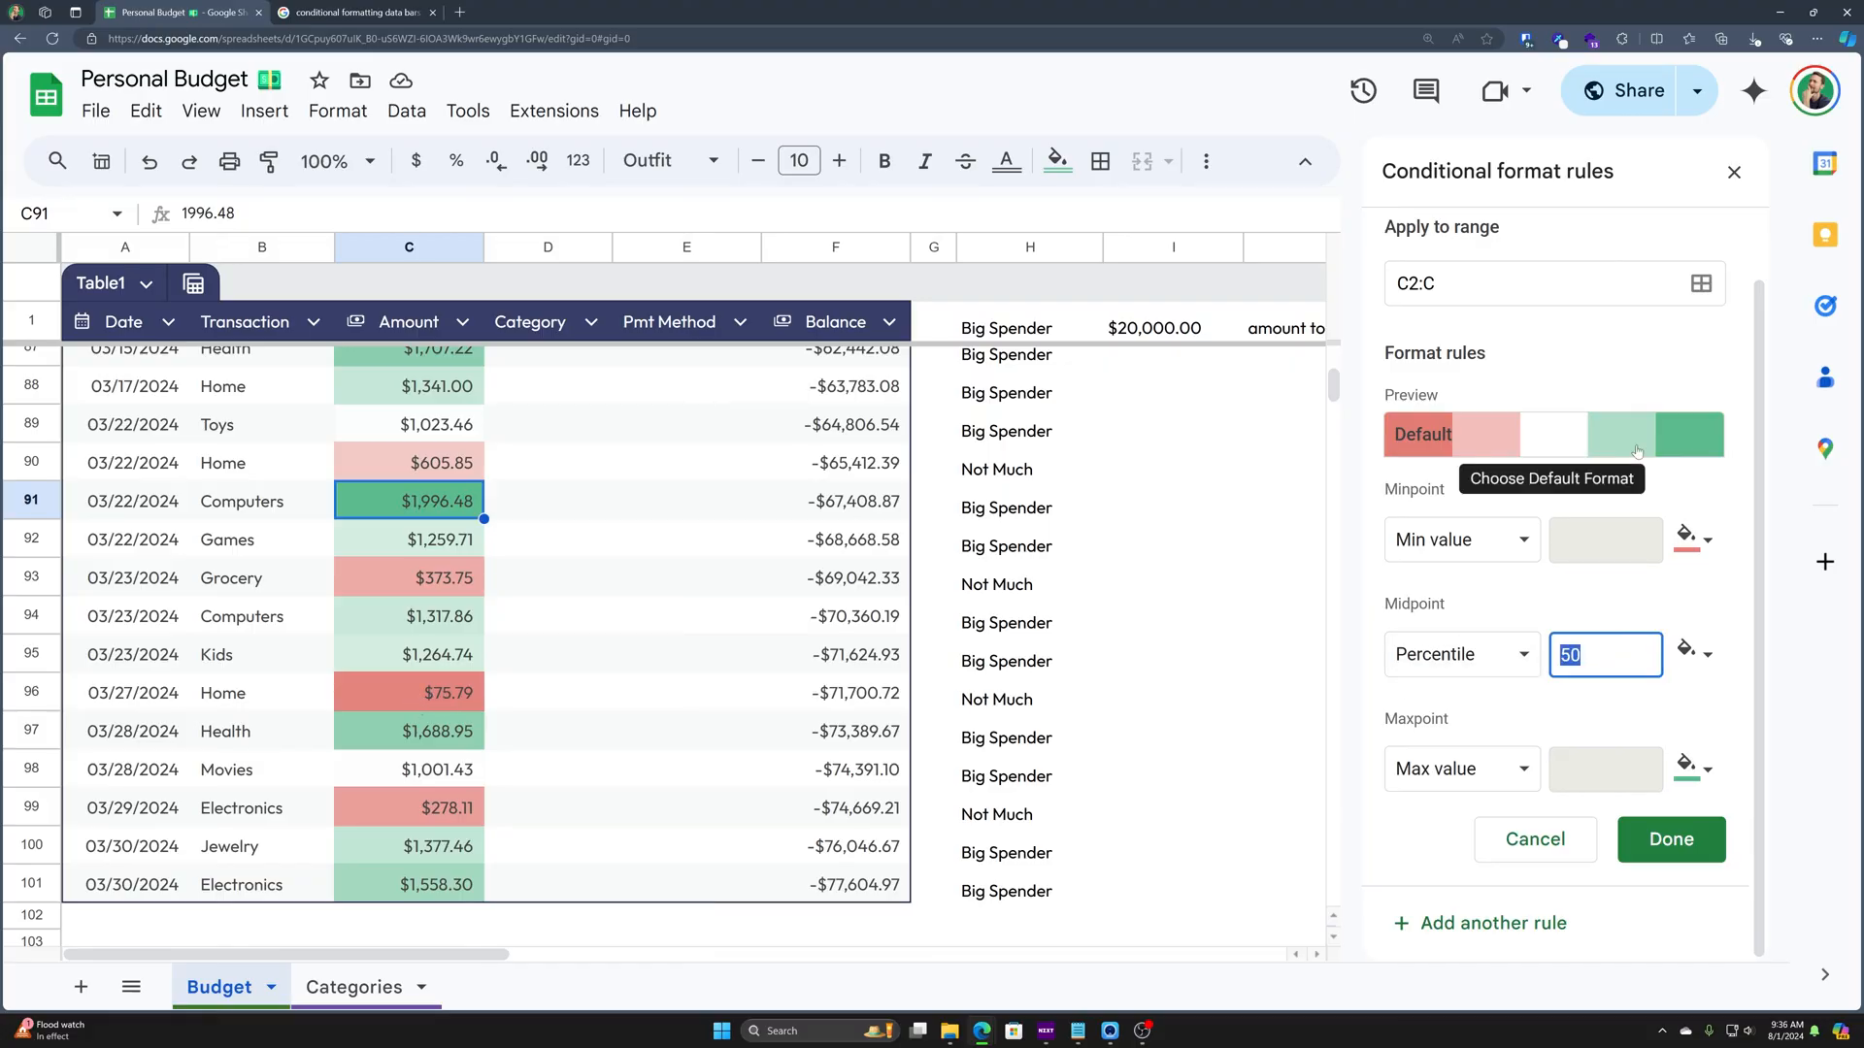
type("75")
key("Tab")
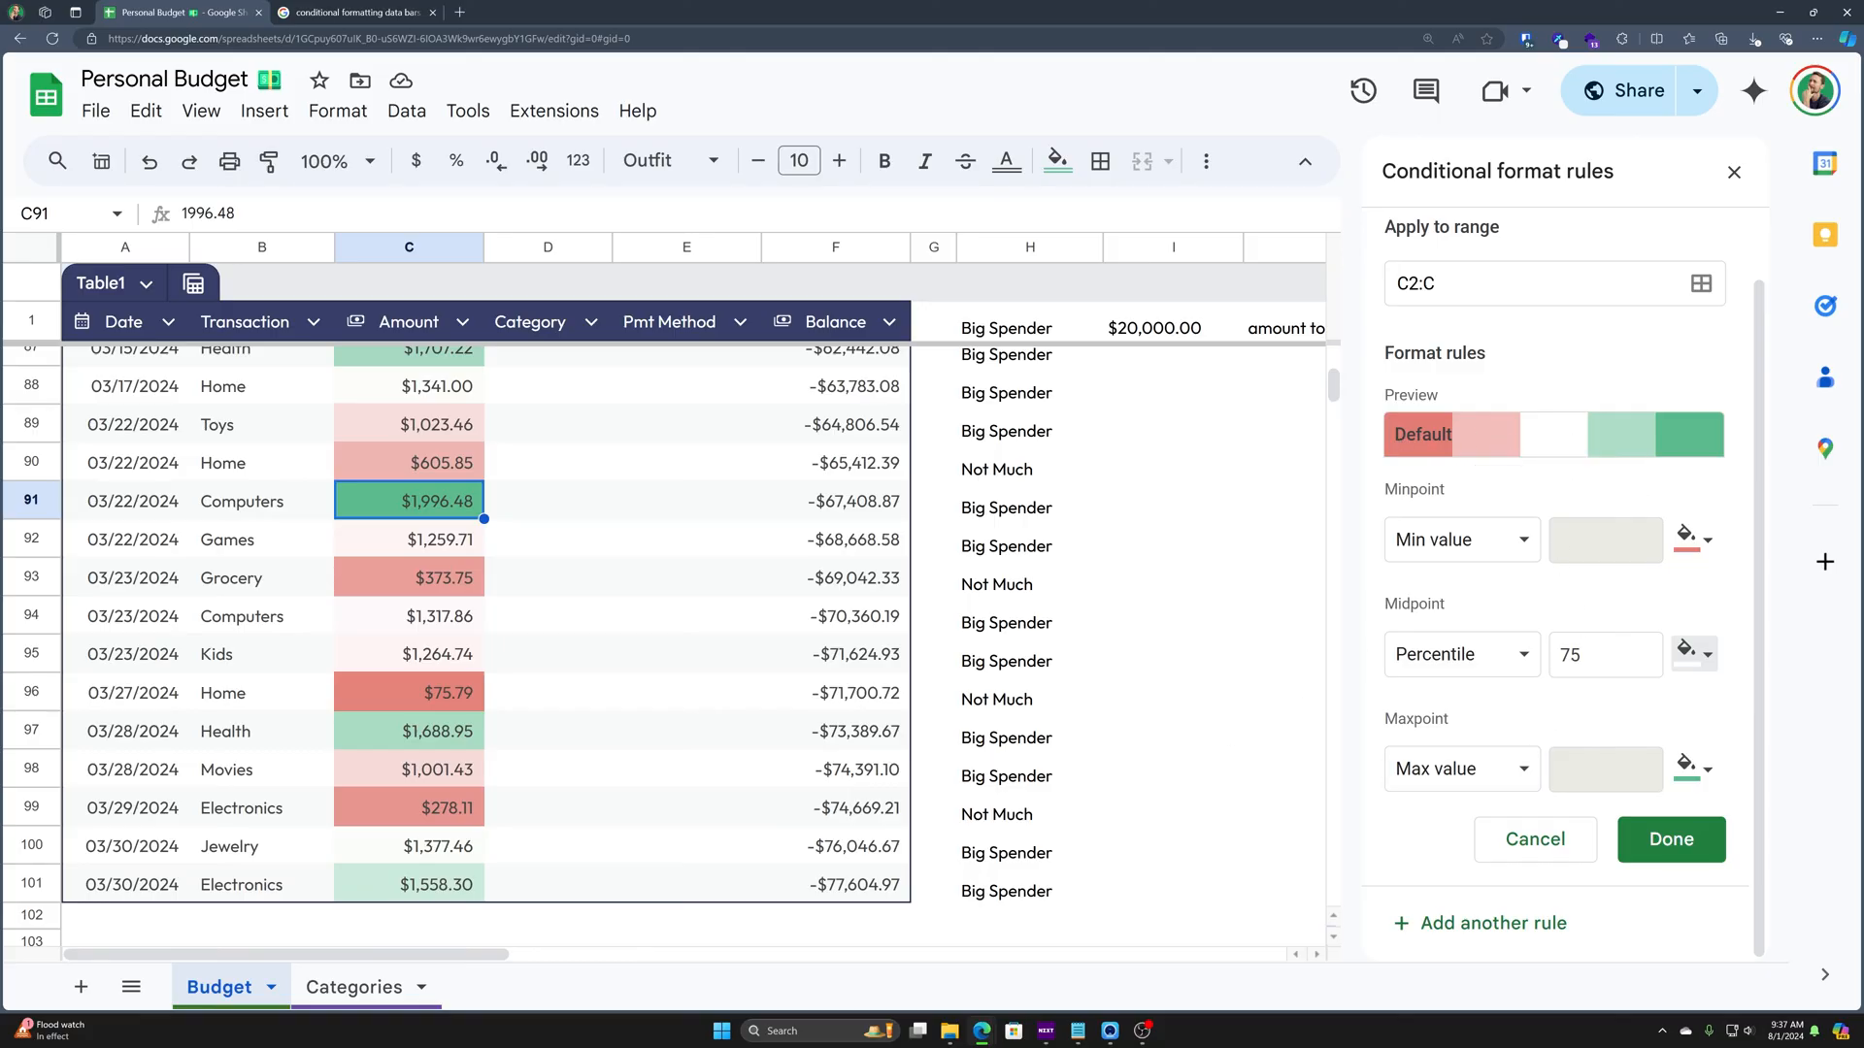
scroll(503, 638, "up", 5)
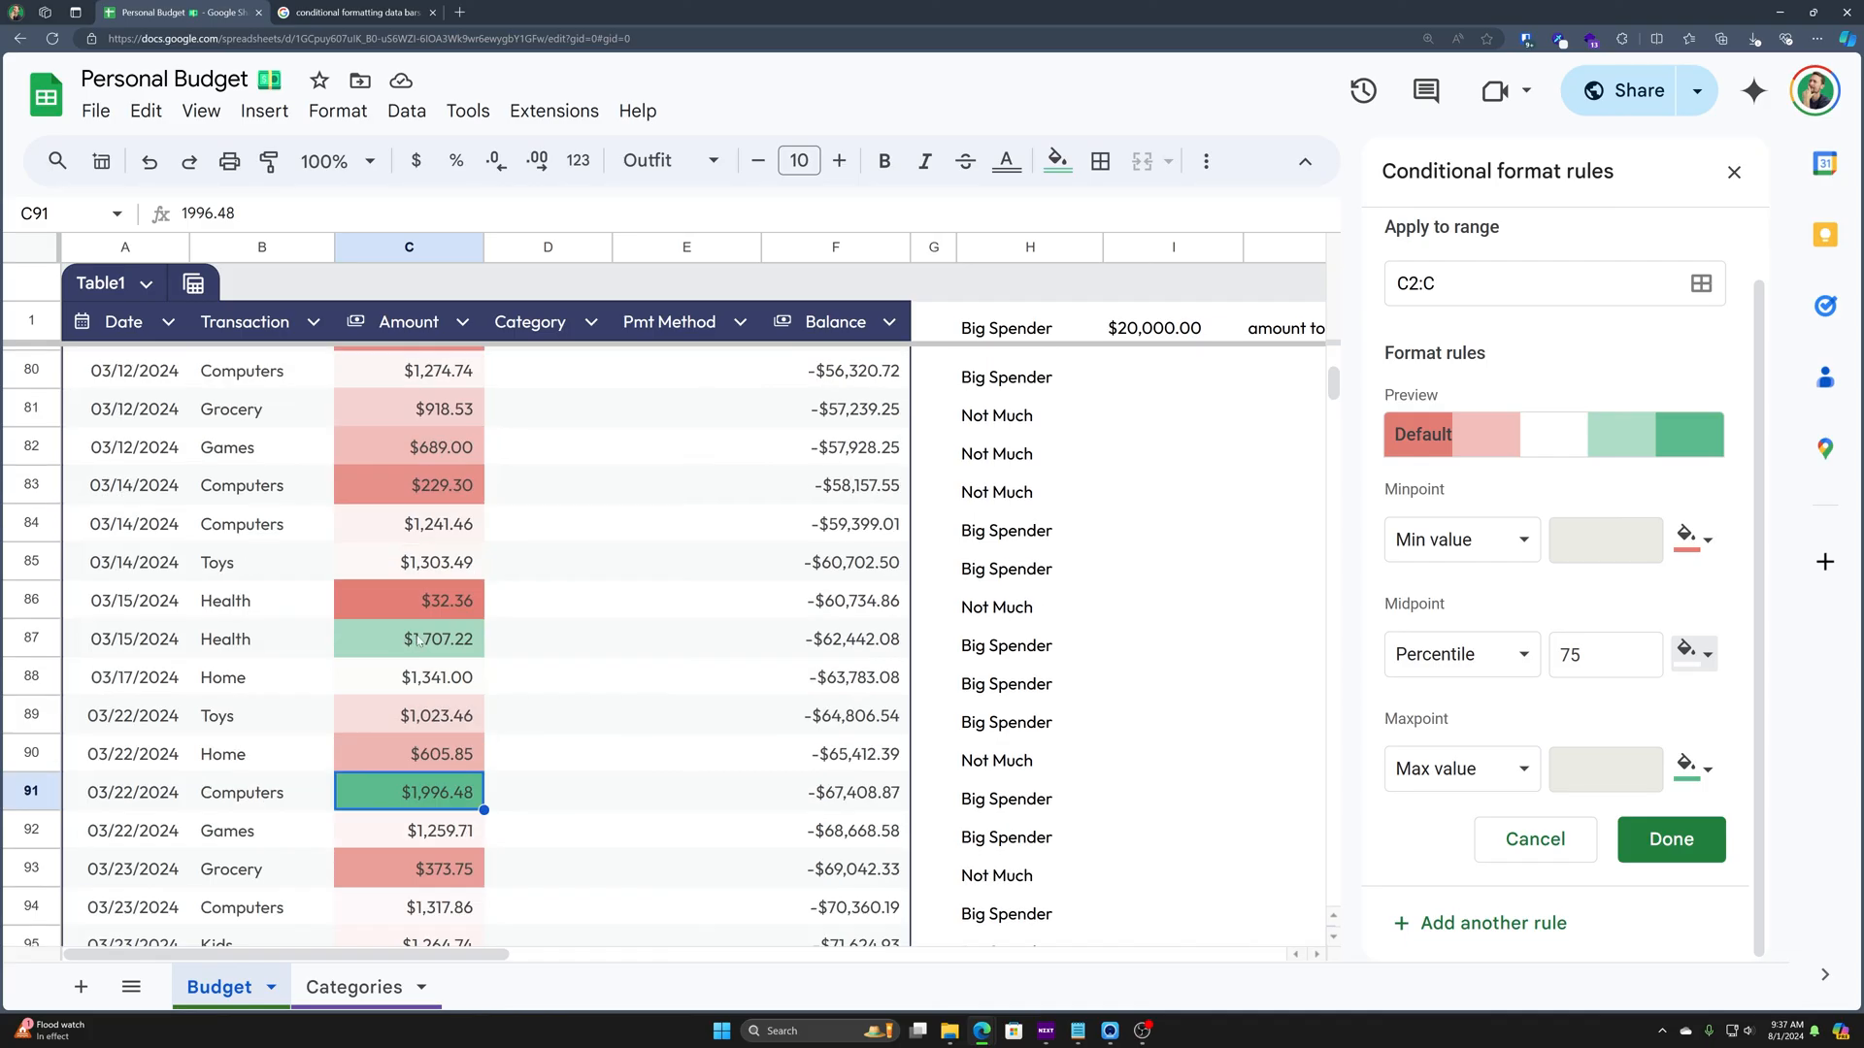
scroll(514, 636, "up", 2)
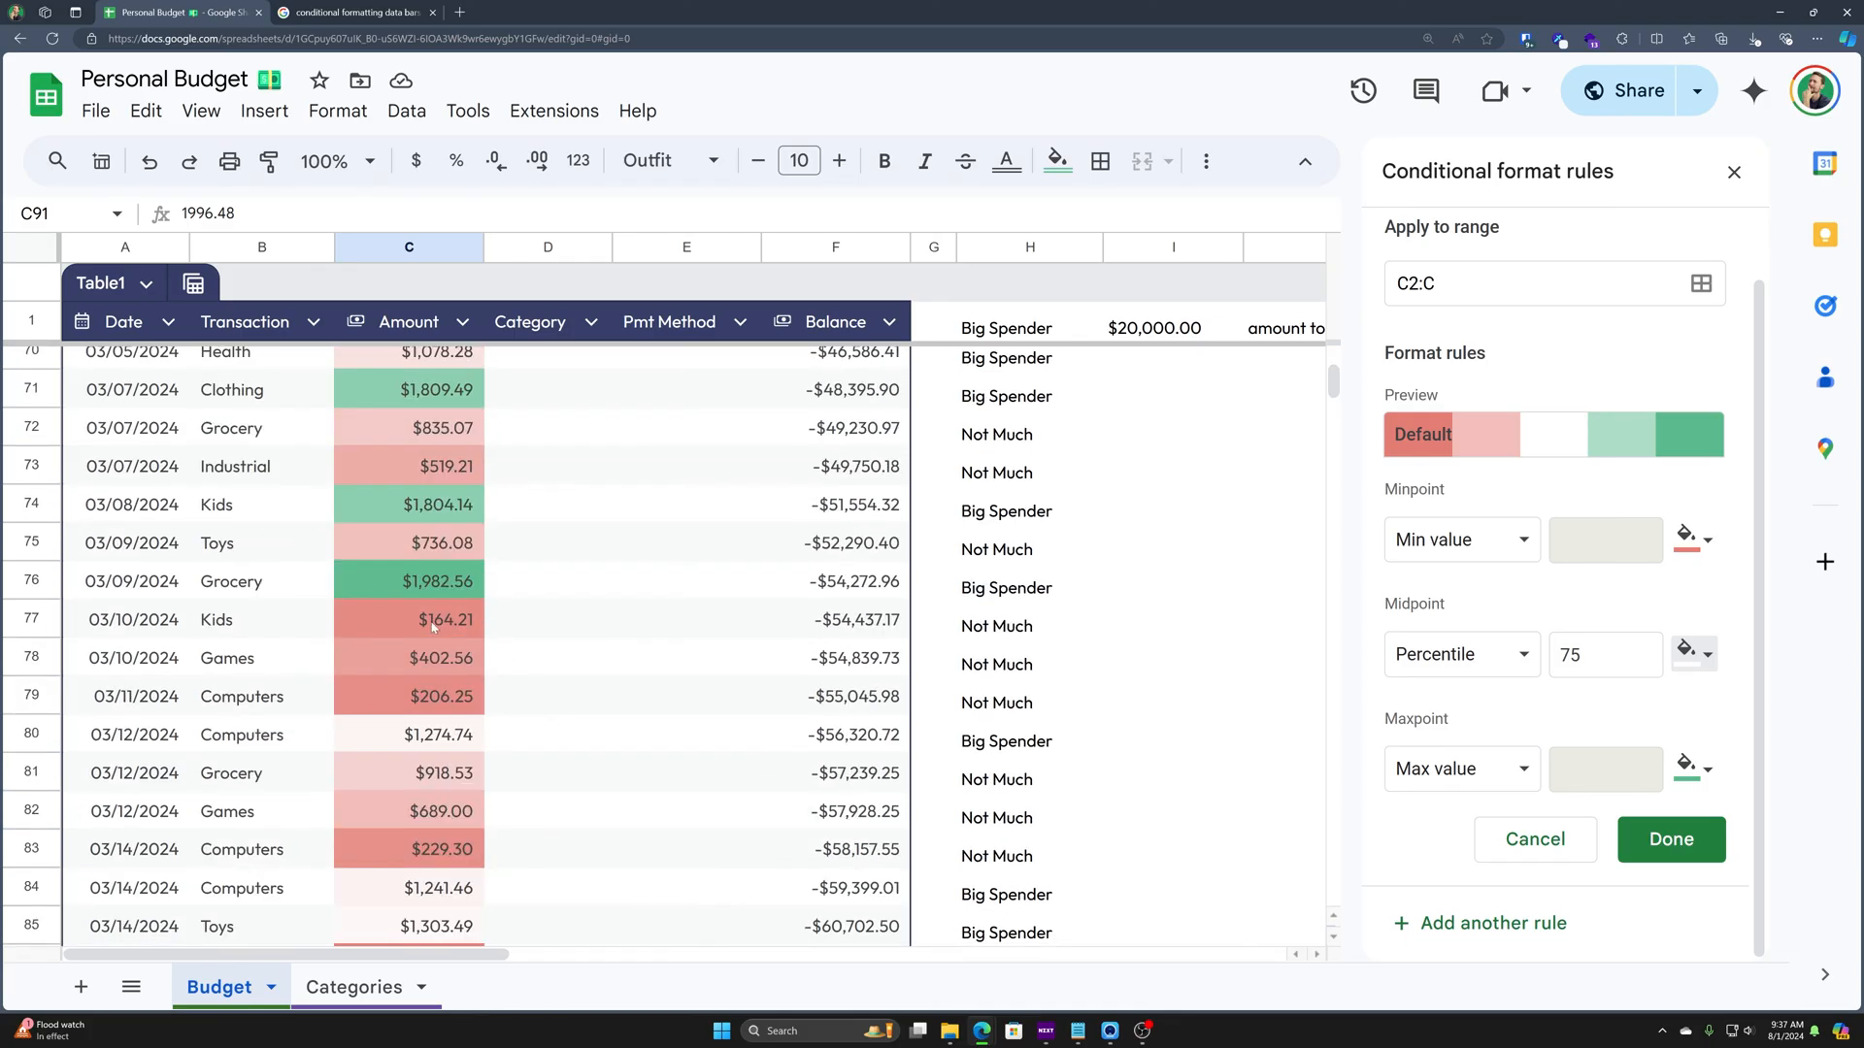
scroll(433, 626, "up", 20)
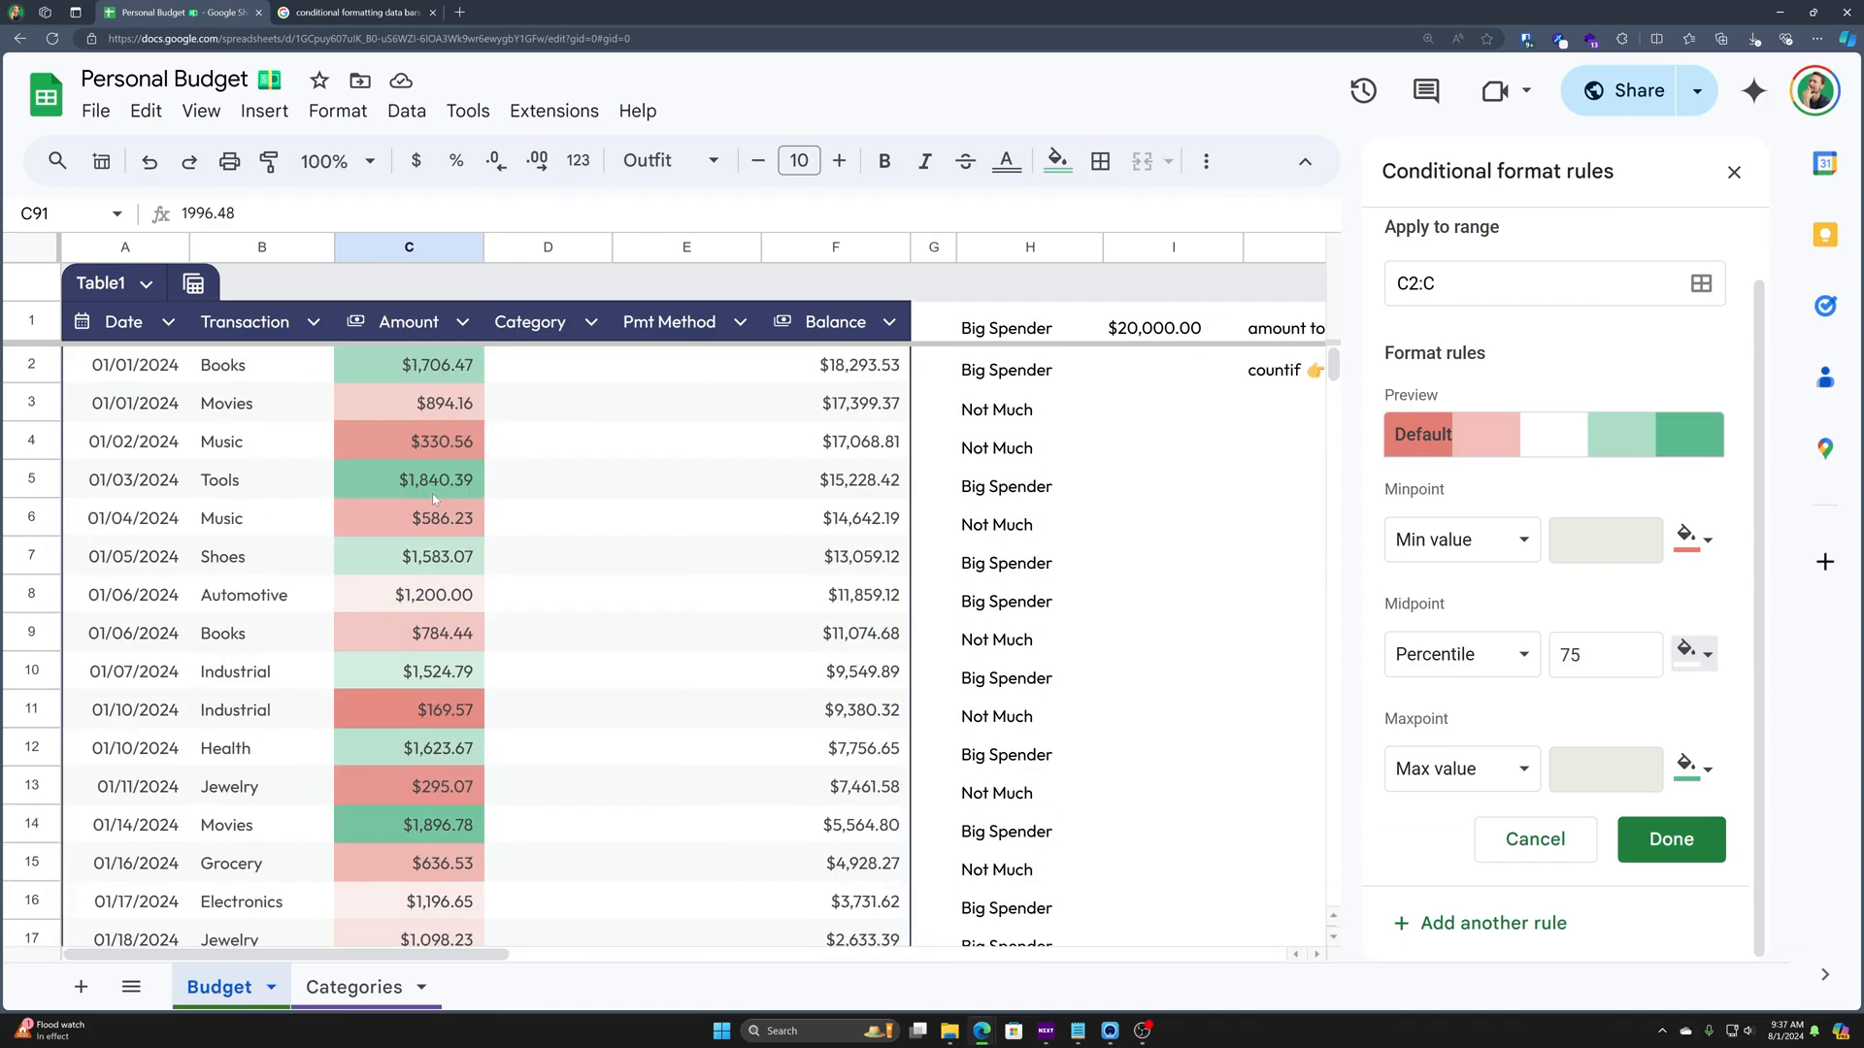
- Set the color scale's midpoint percentile to 25 and review its effect down the Amount column
double_click(1571, 655)
type("25")
key("Tab")
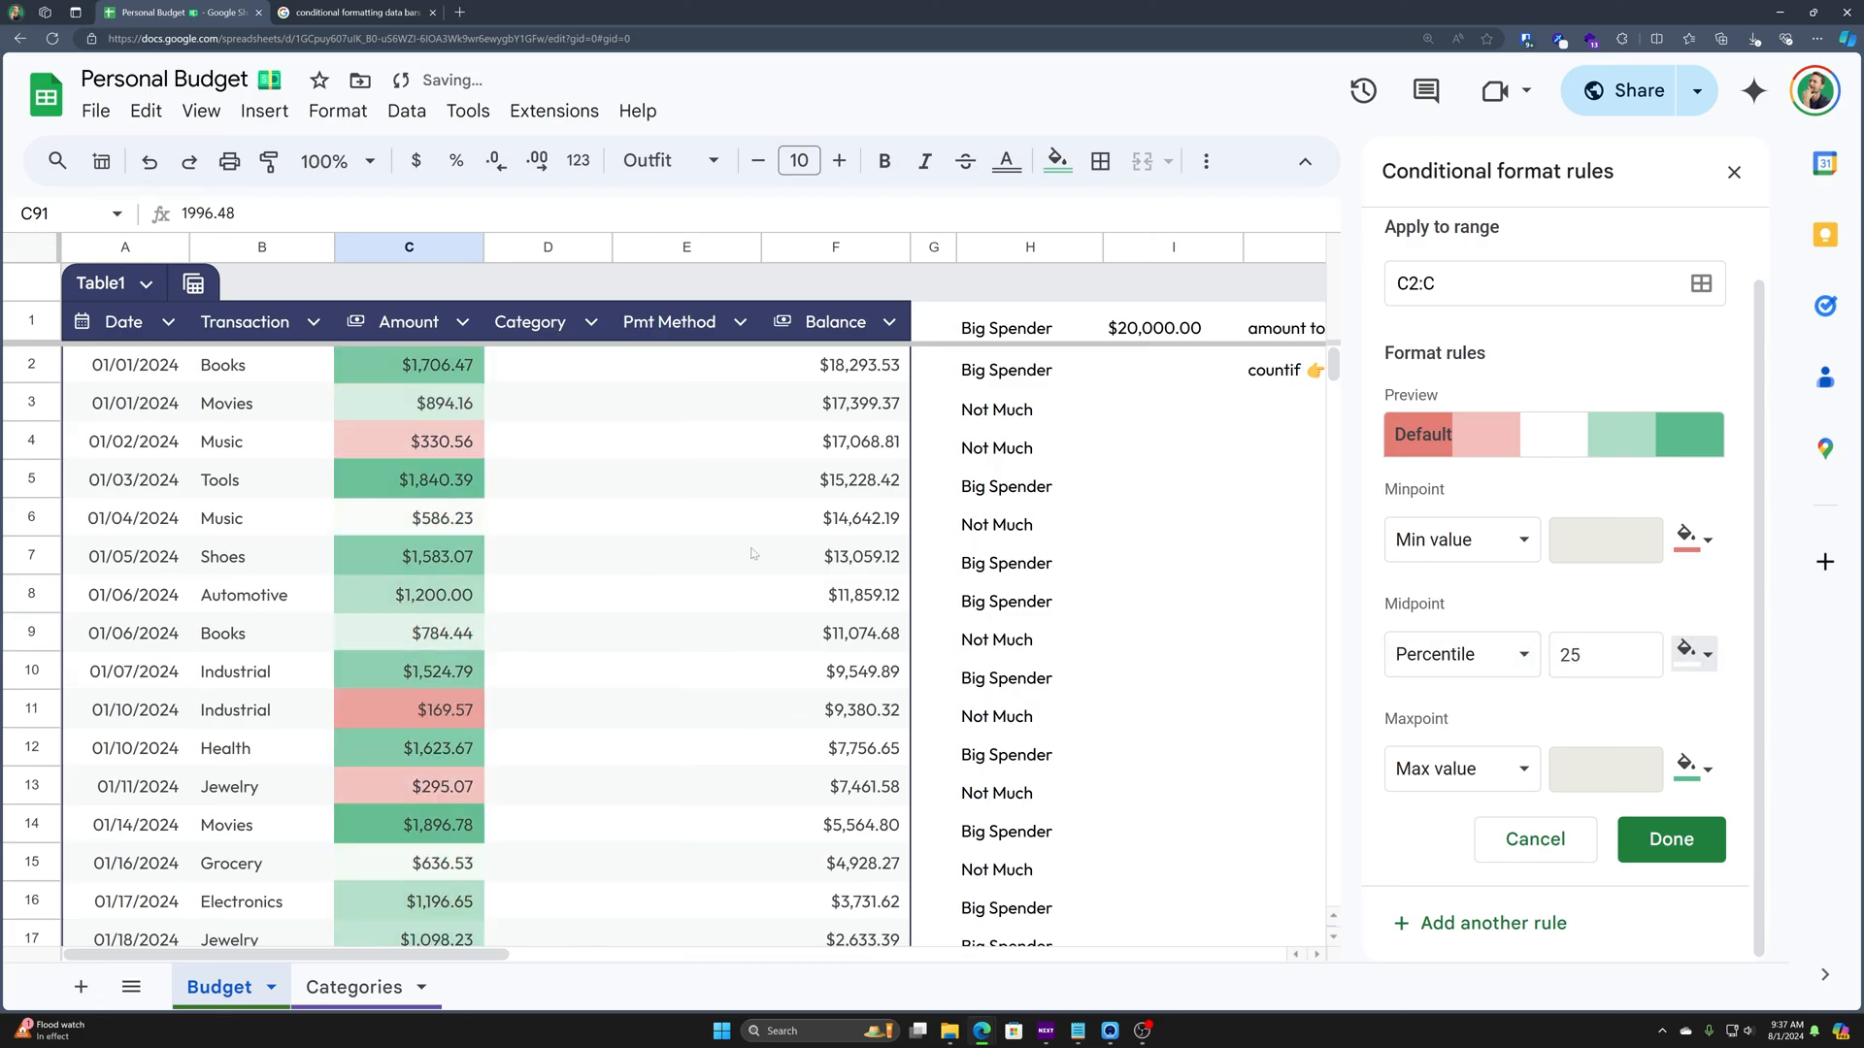
scroll(603, 522, "down", 2)
scroll(602, 523, "down", 20)
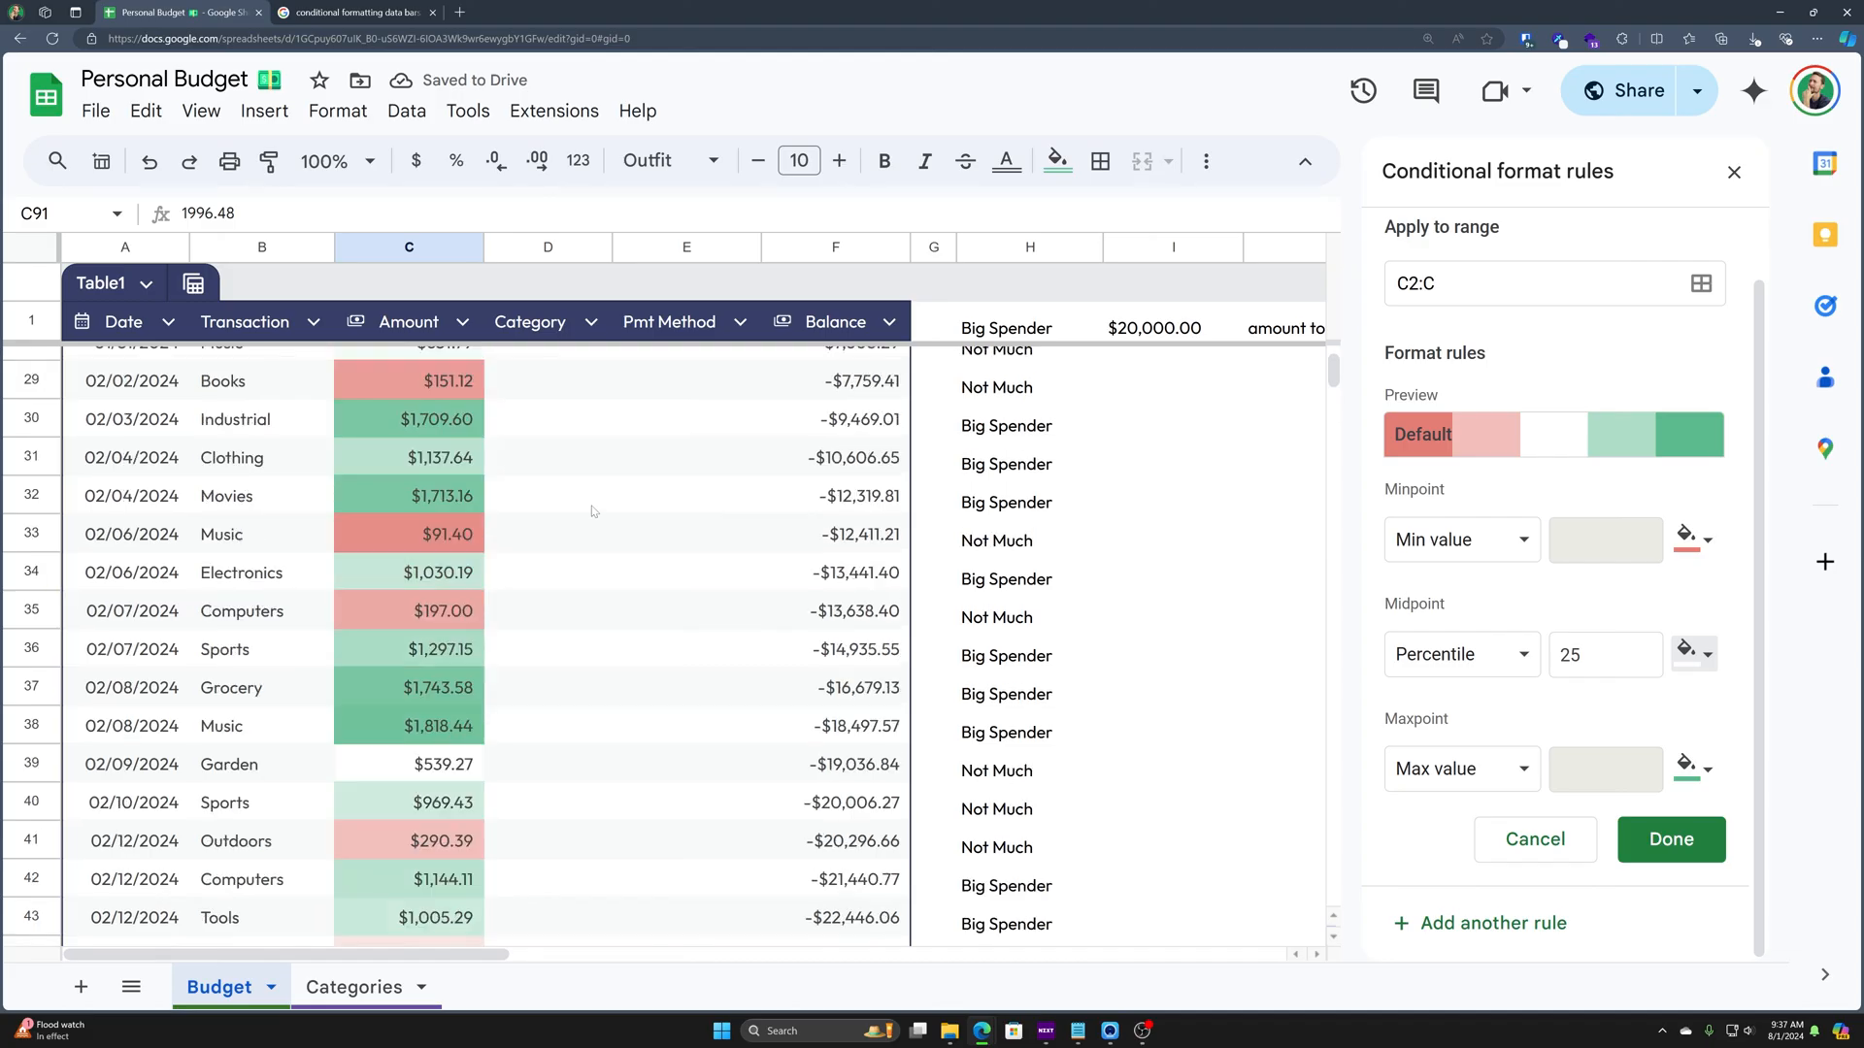
scroll(650, 514, "down", 10)
scroll(649, 504, "up", 12)
- Set the midpoint percentile to 50, look at the other midpoint types, and save the color scale rule
left_click(1577, 655)
double_click(1577, 655)
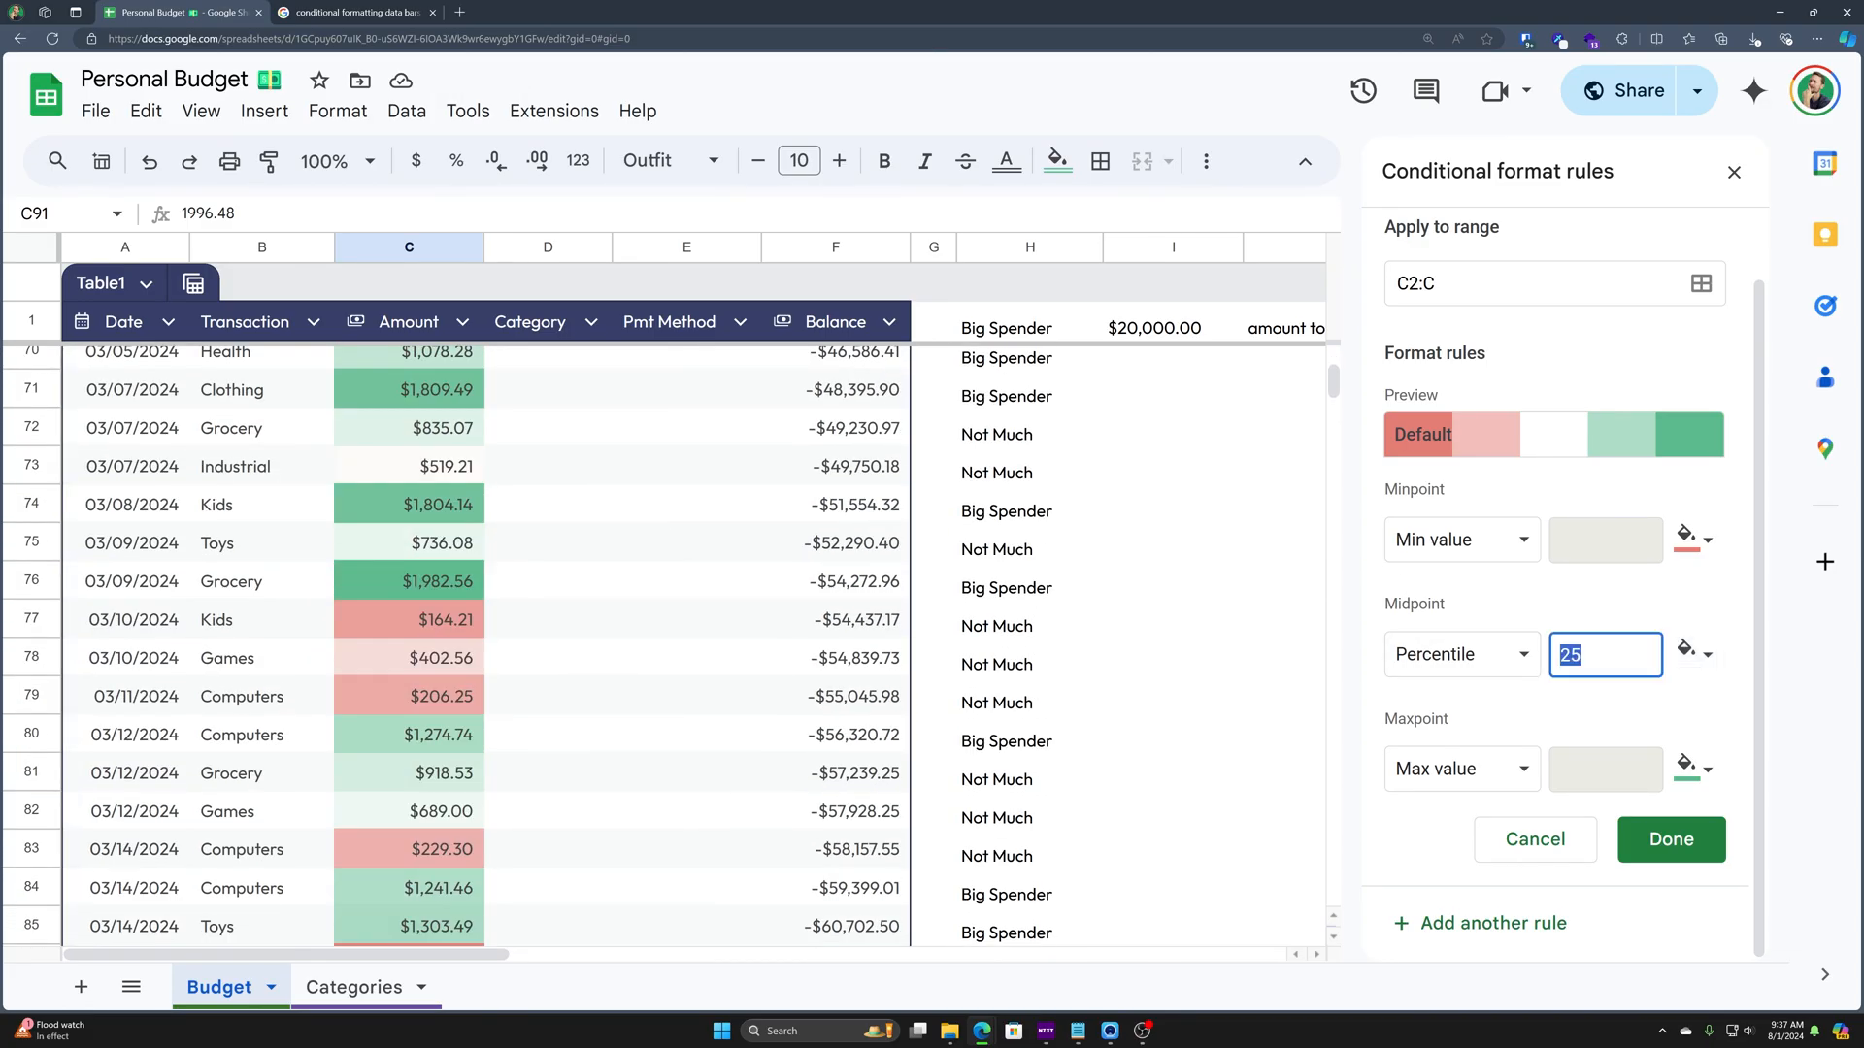
type("50")
key("Tab")
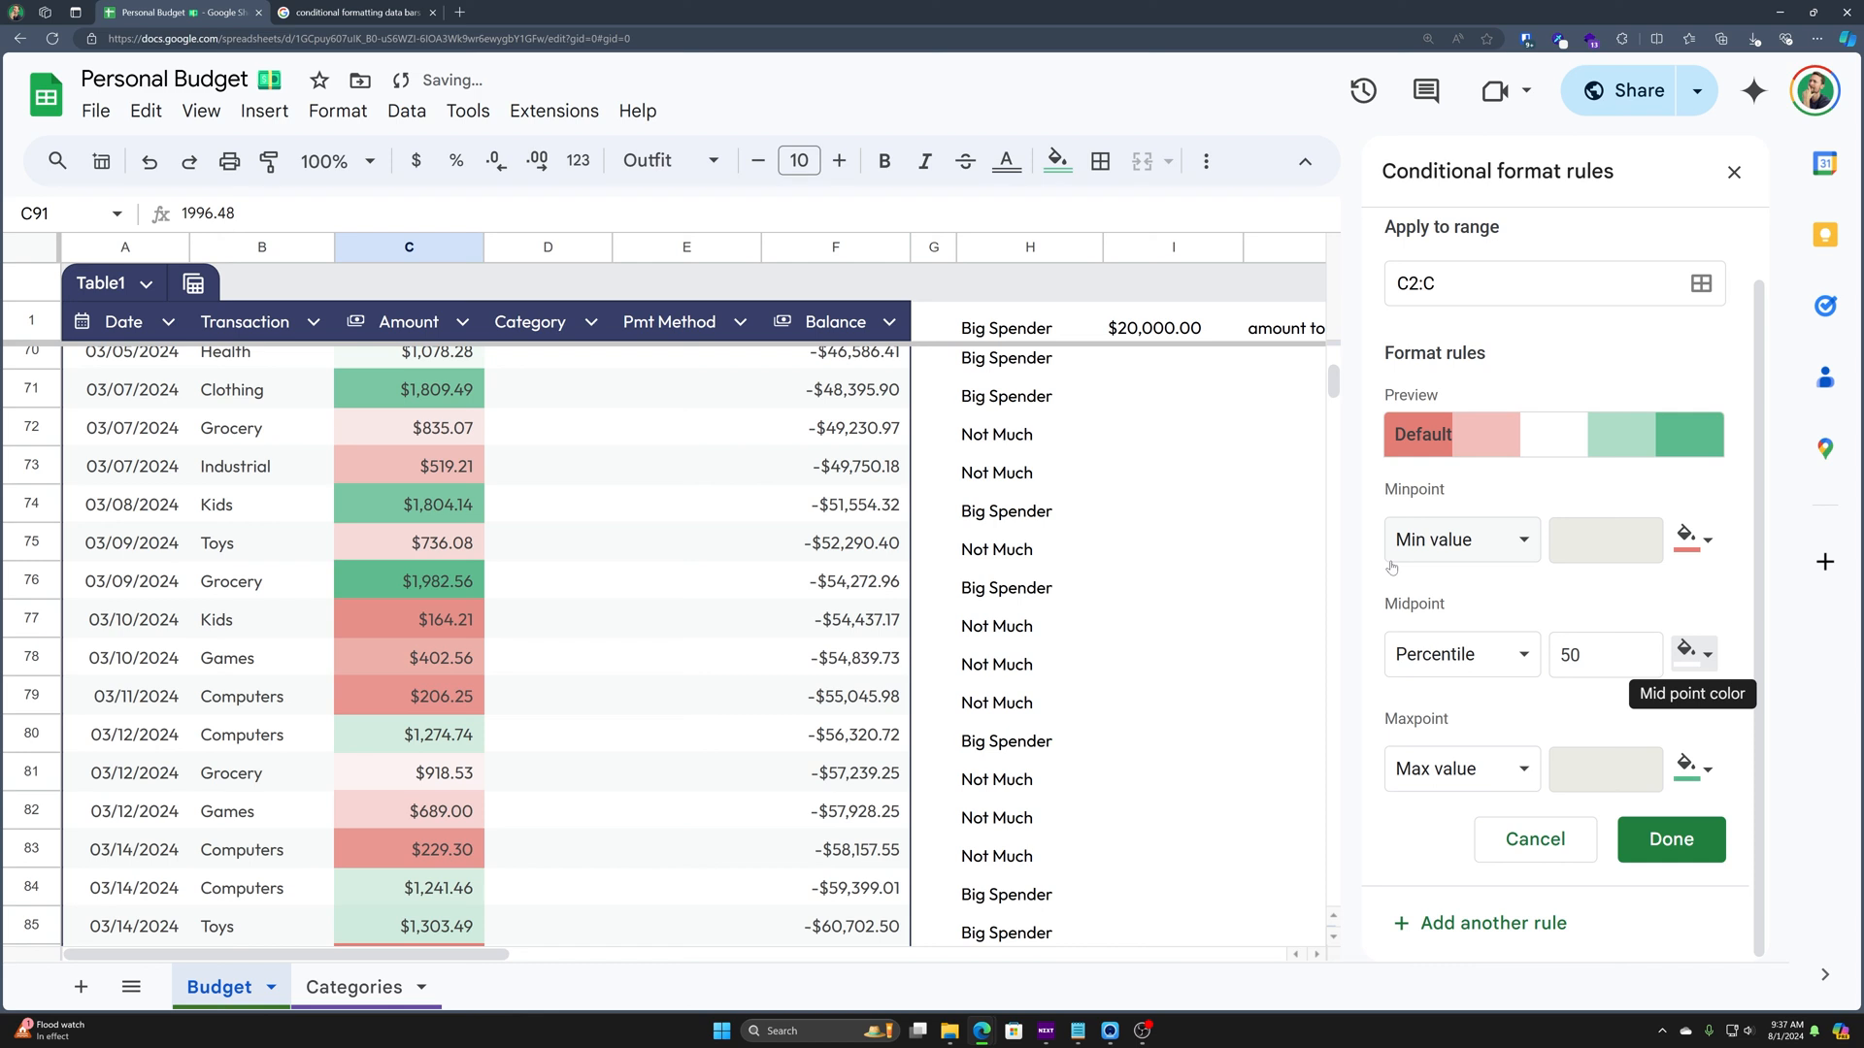
left_click(1514, 658)
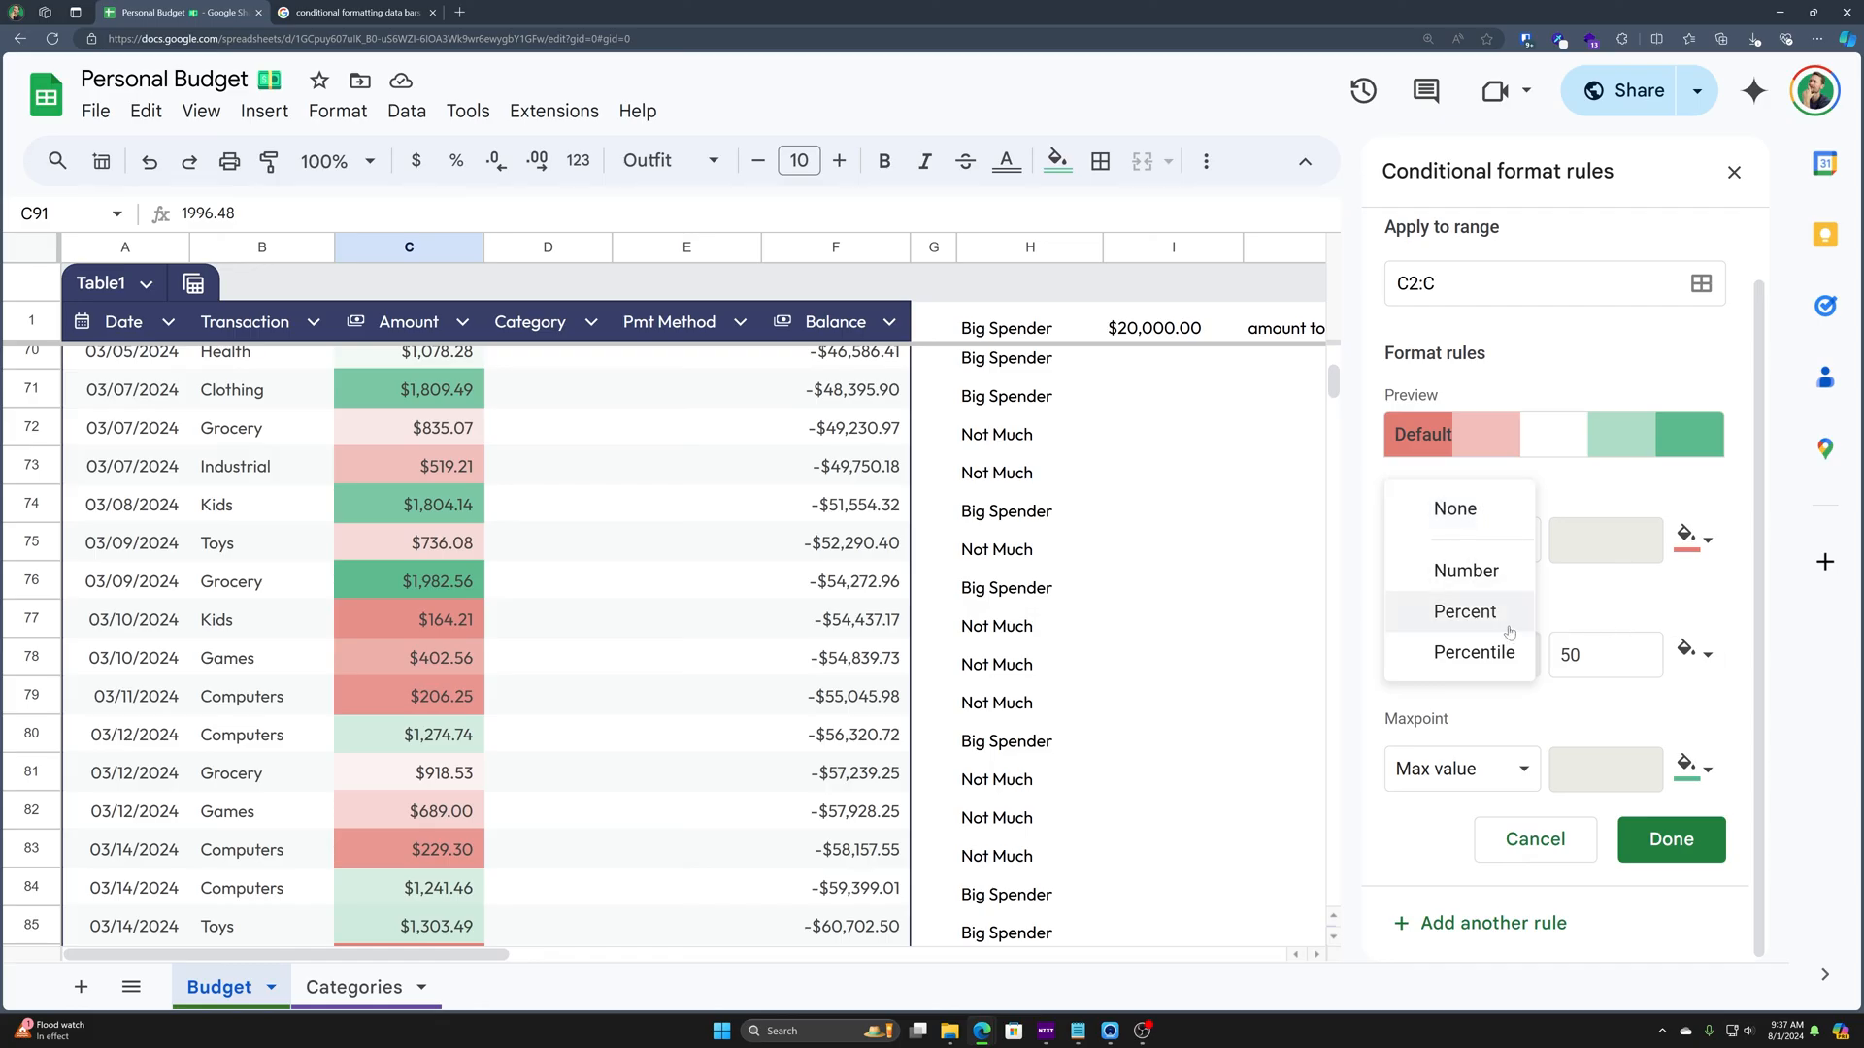
left_click(1621, 609)
left_click(1652, 858)
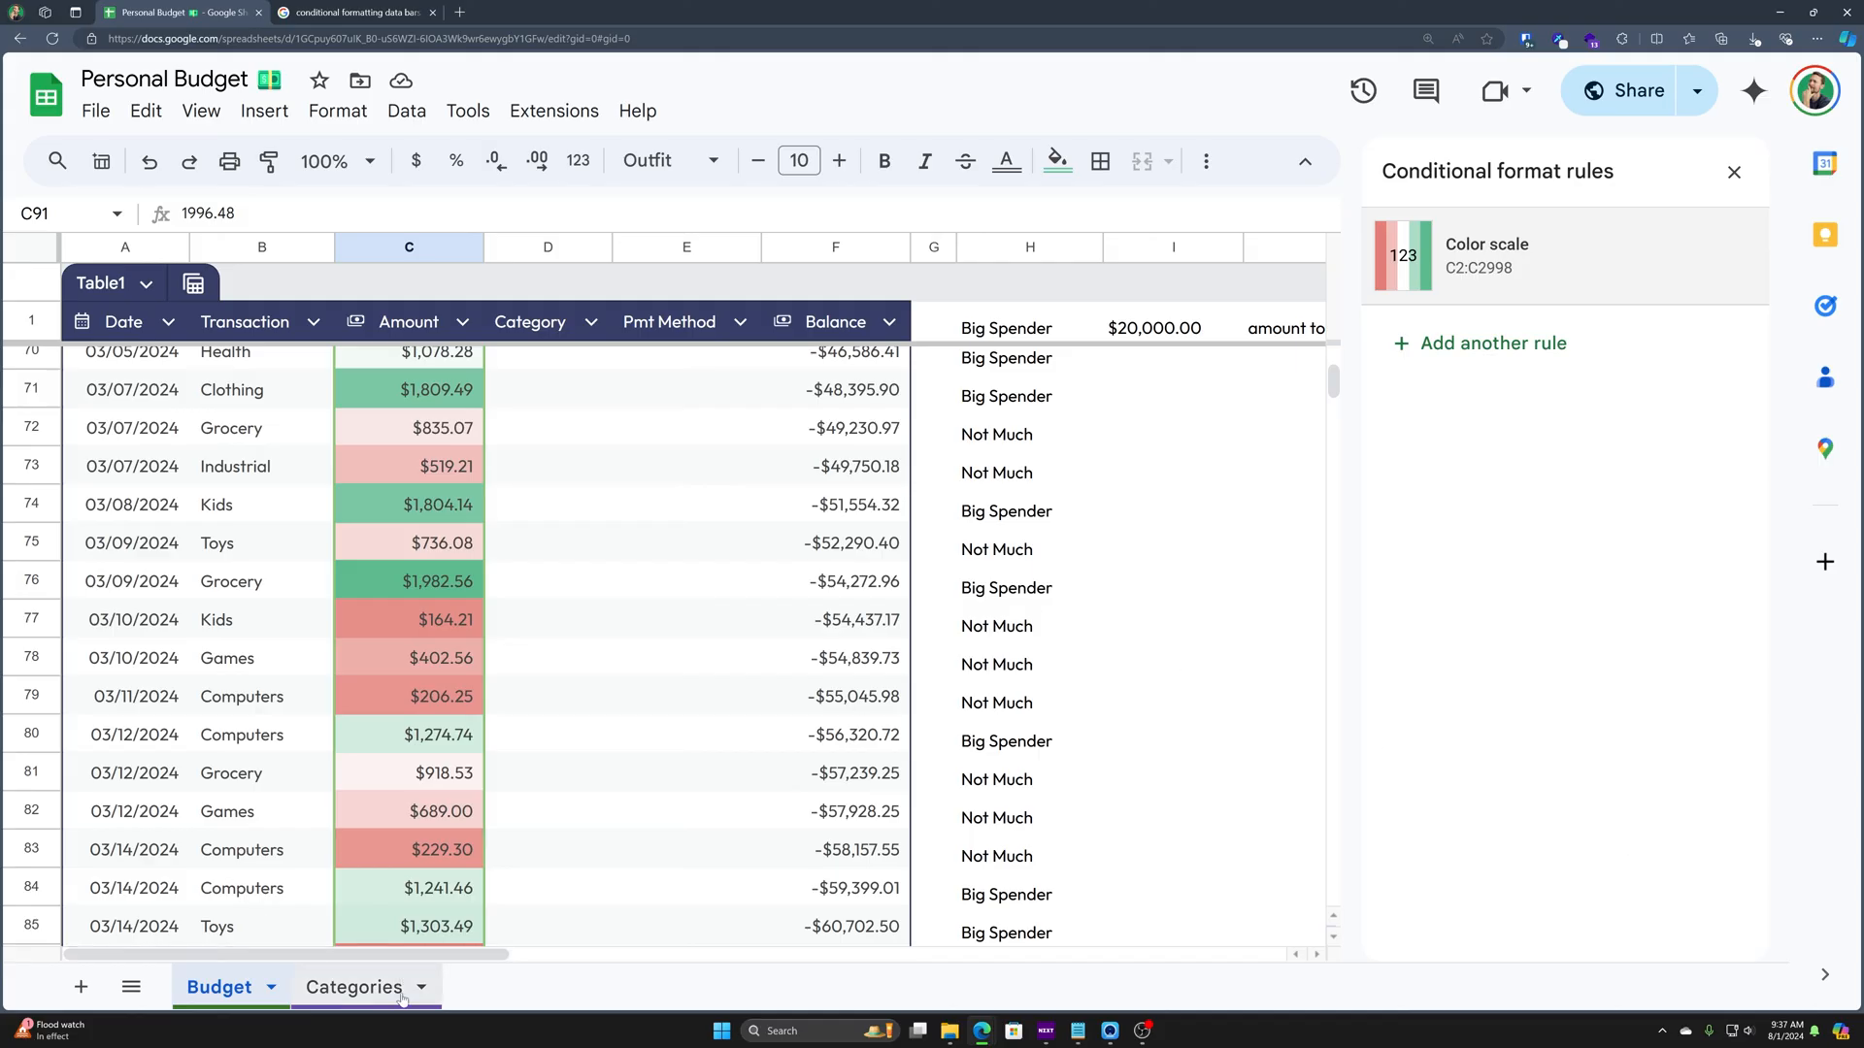
- View the Categories sheet and return to the Budget sheet
left_click(354, 987)
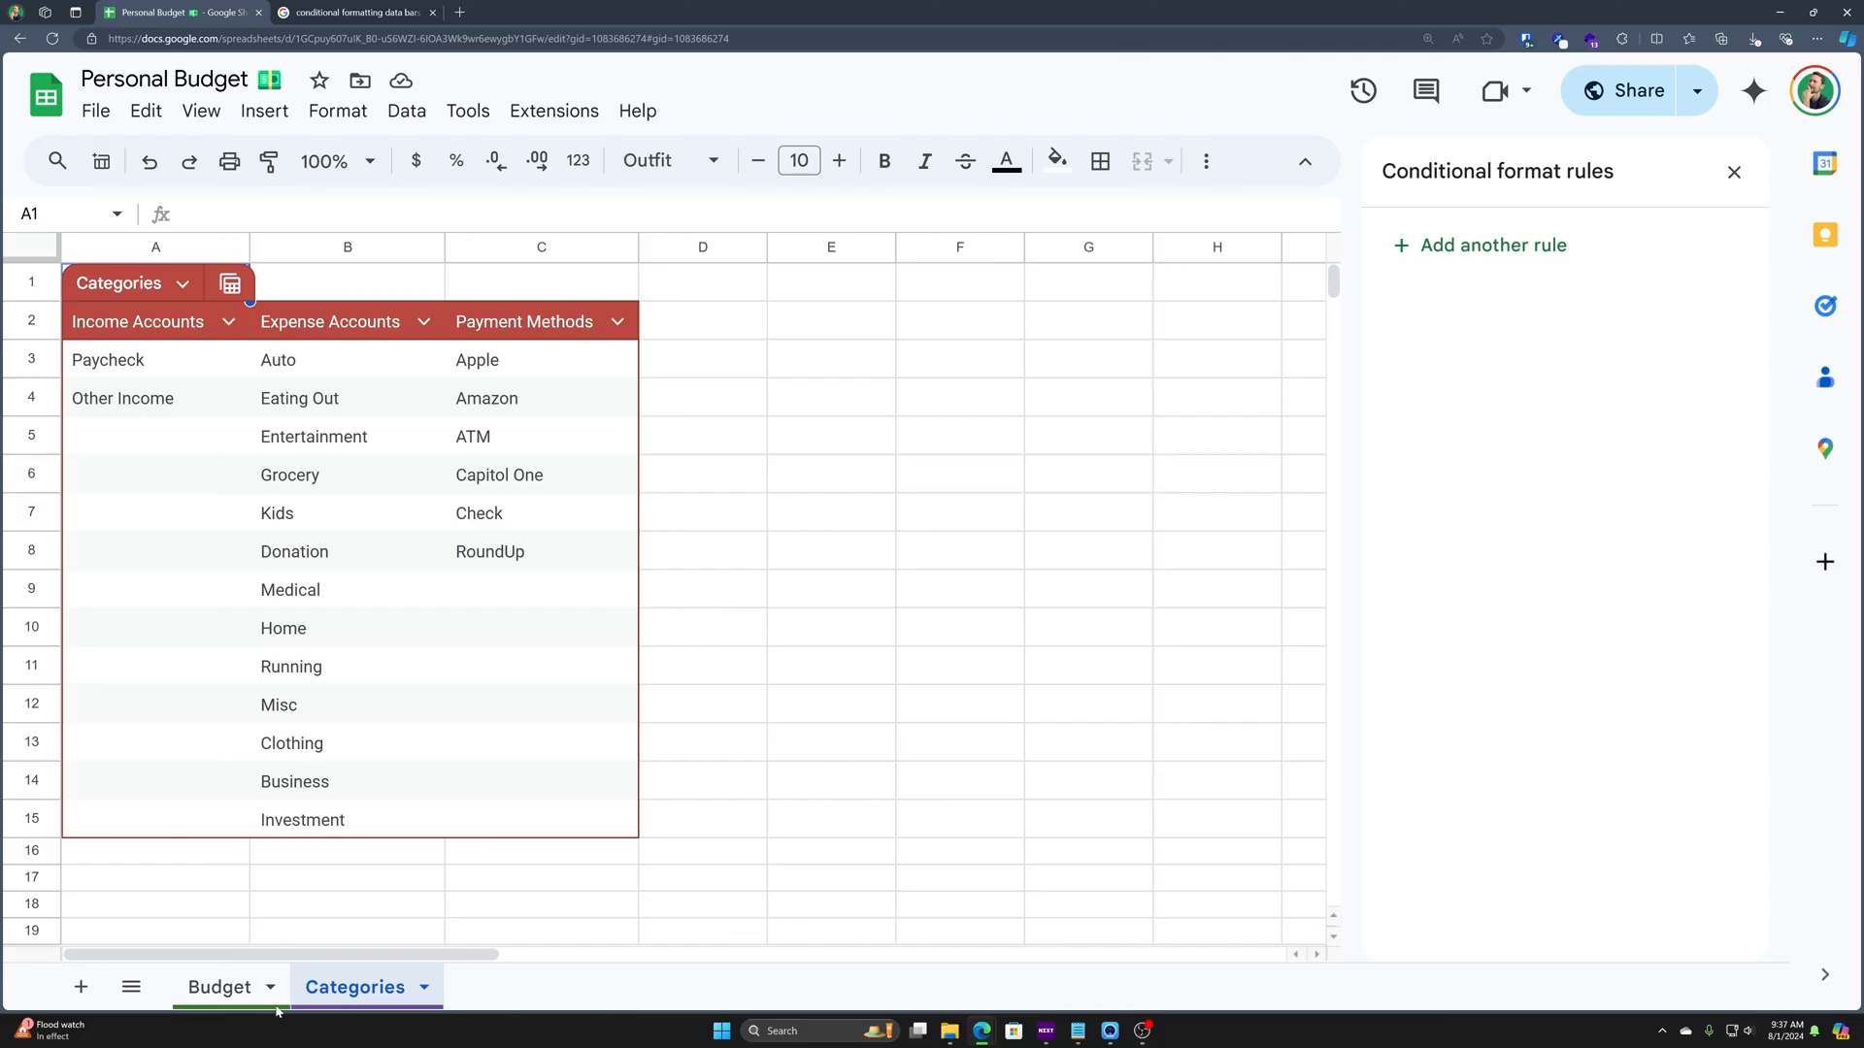
left_click(251, 992)
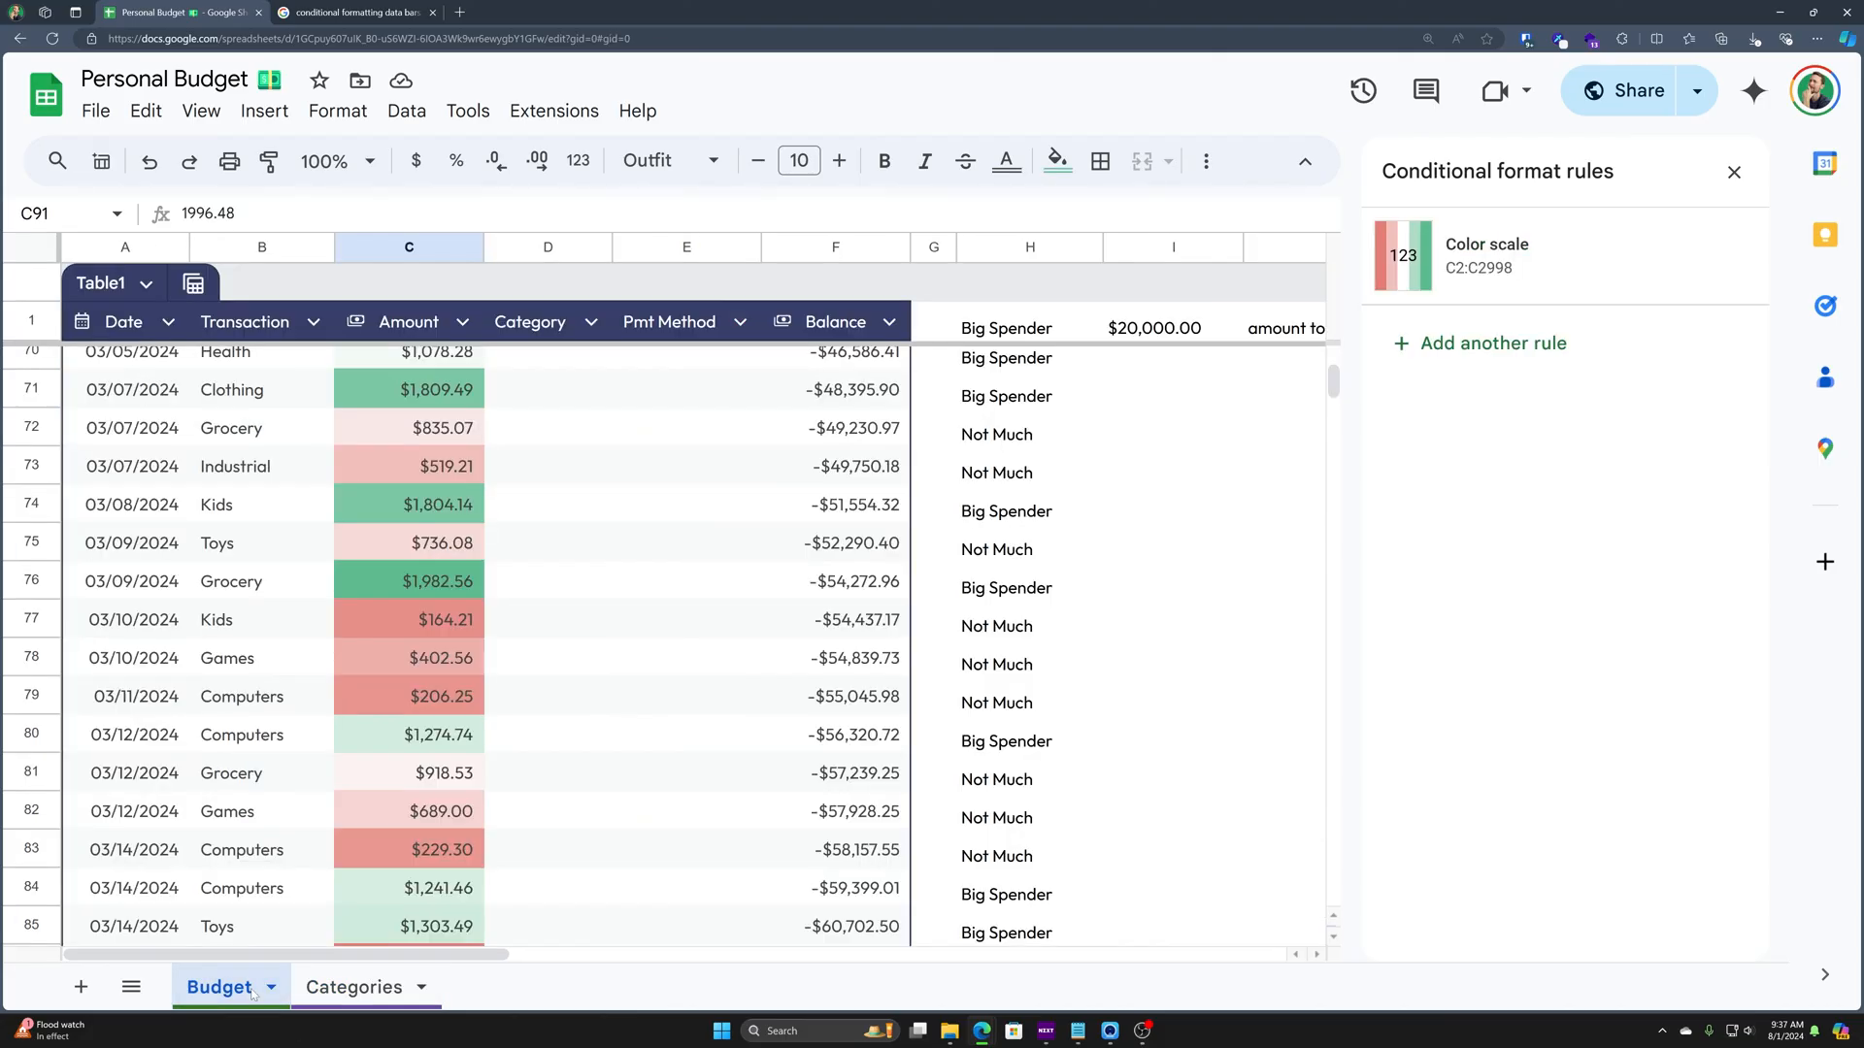